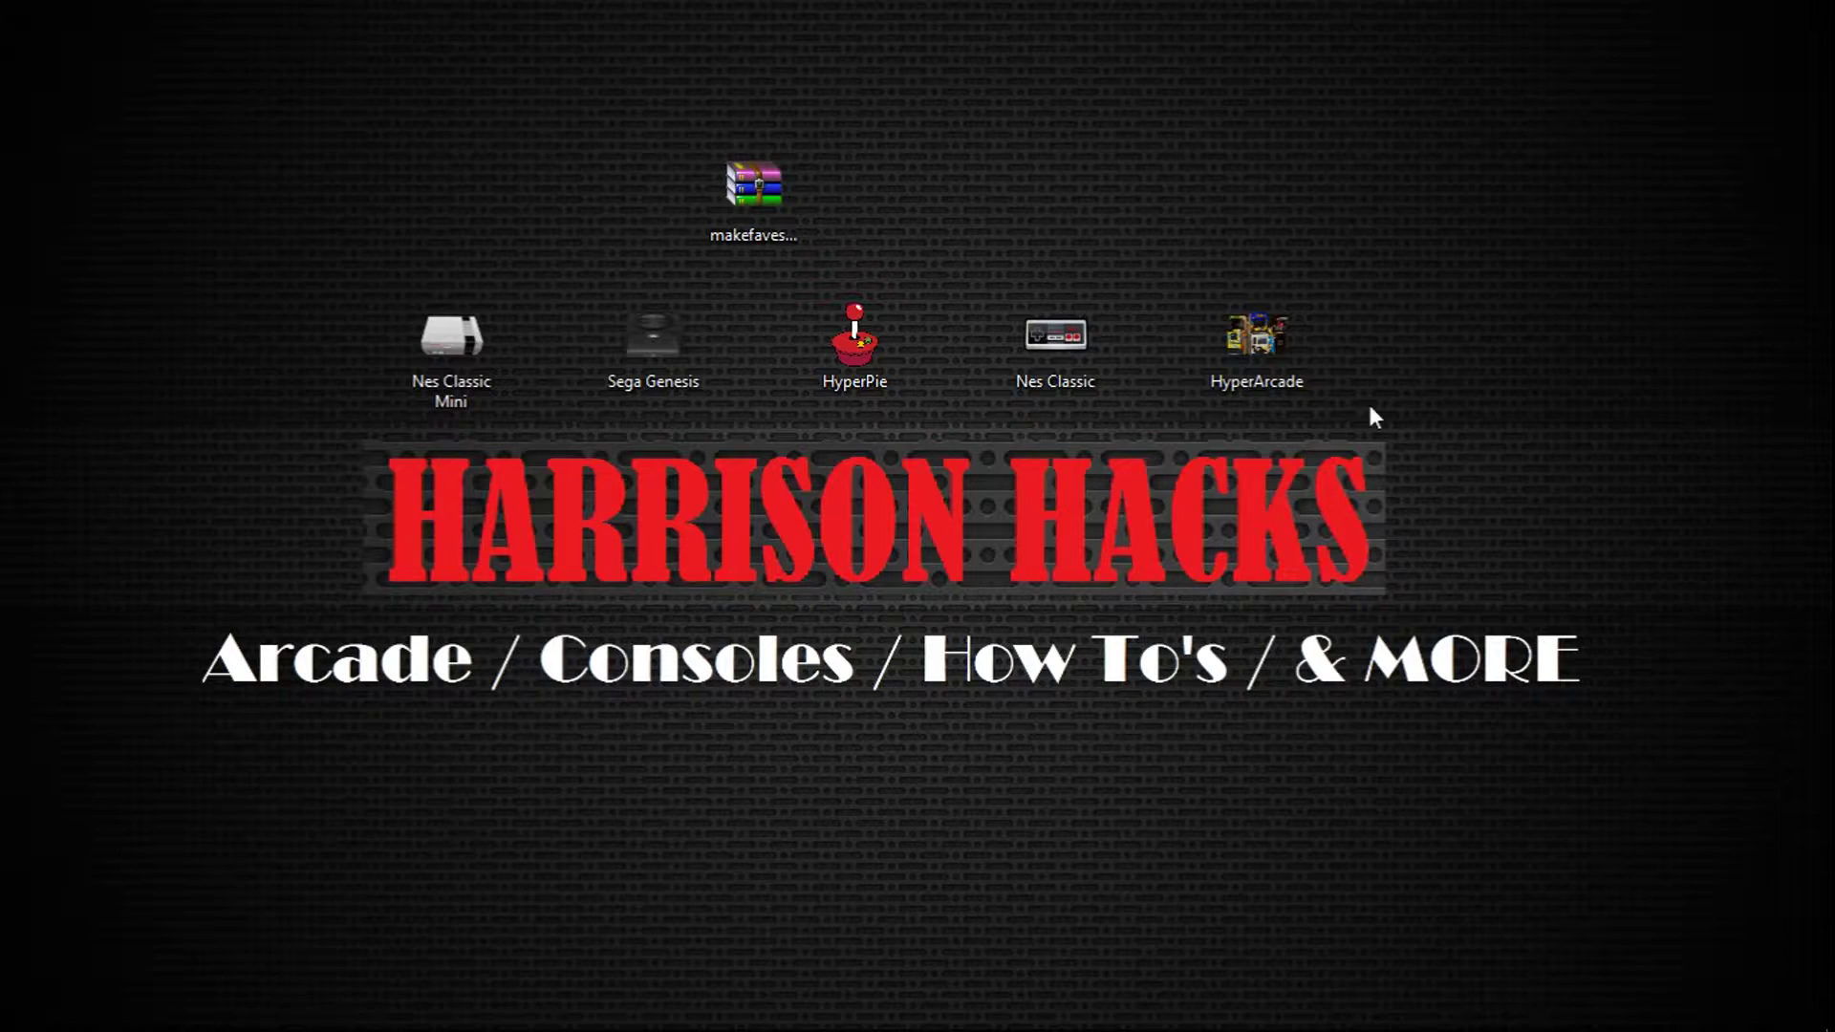
- Close Chrome's Notepad++ v7.4.2 download page to return to the desktop with the makefavesromlist archive
{"action": "left_click", "coordinate": [755, 182]}
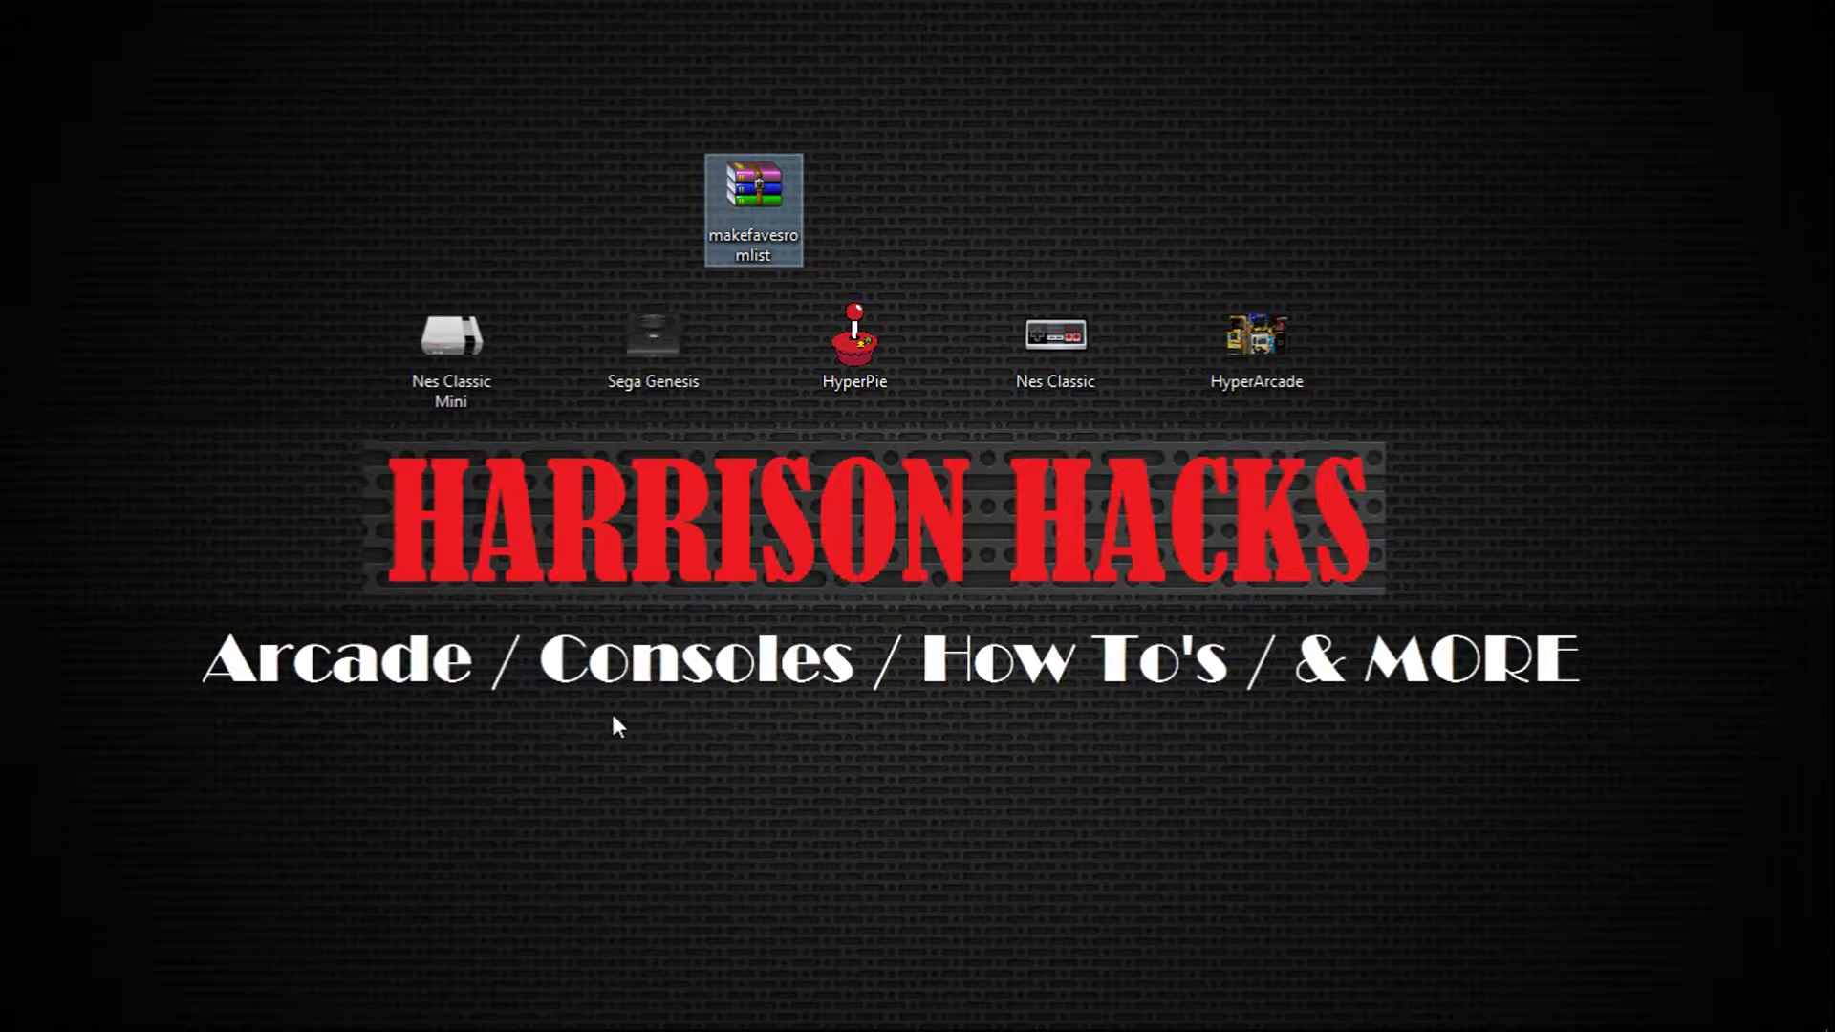
{"action": "mouse_move", "coordinate": [383, 1022]}
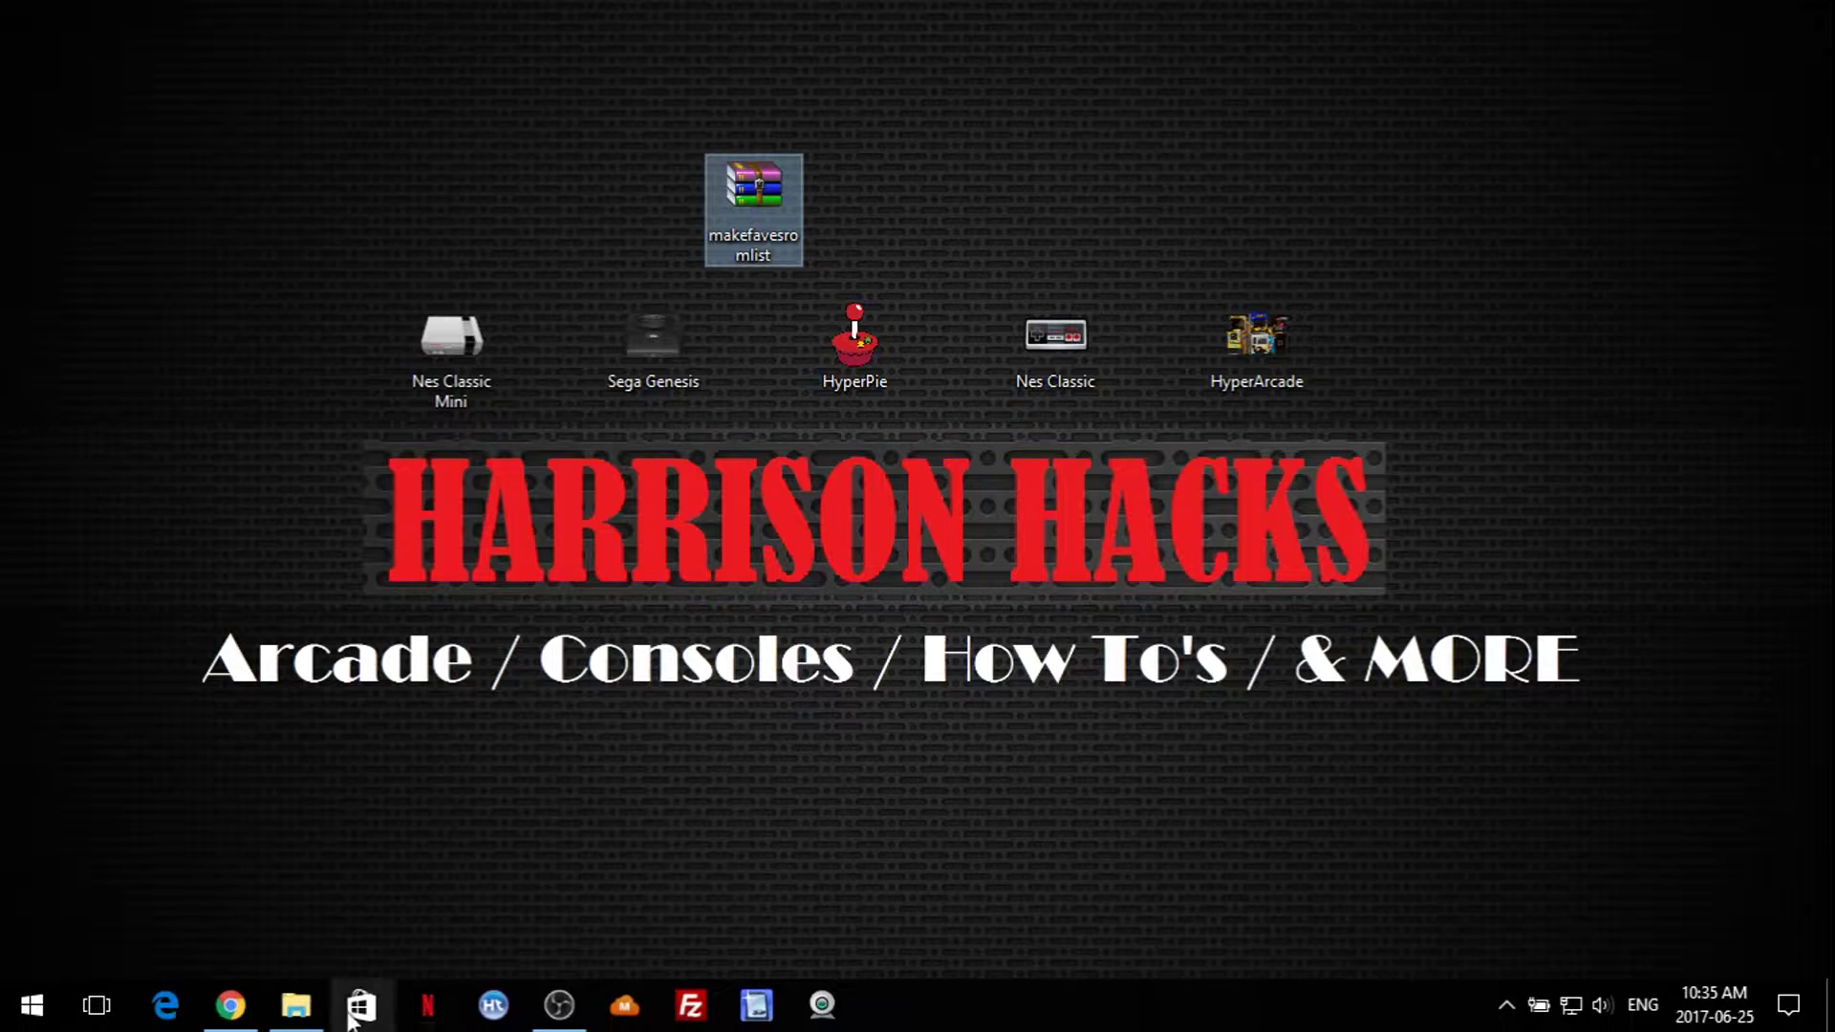
{"action": "left_click", "coordinate": [232, 1016]}
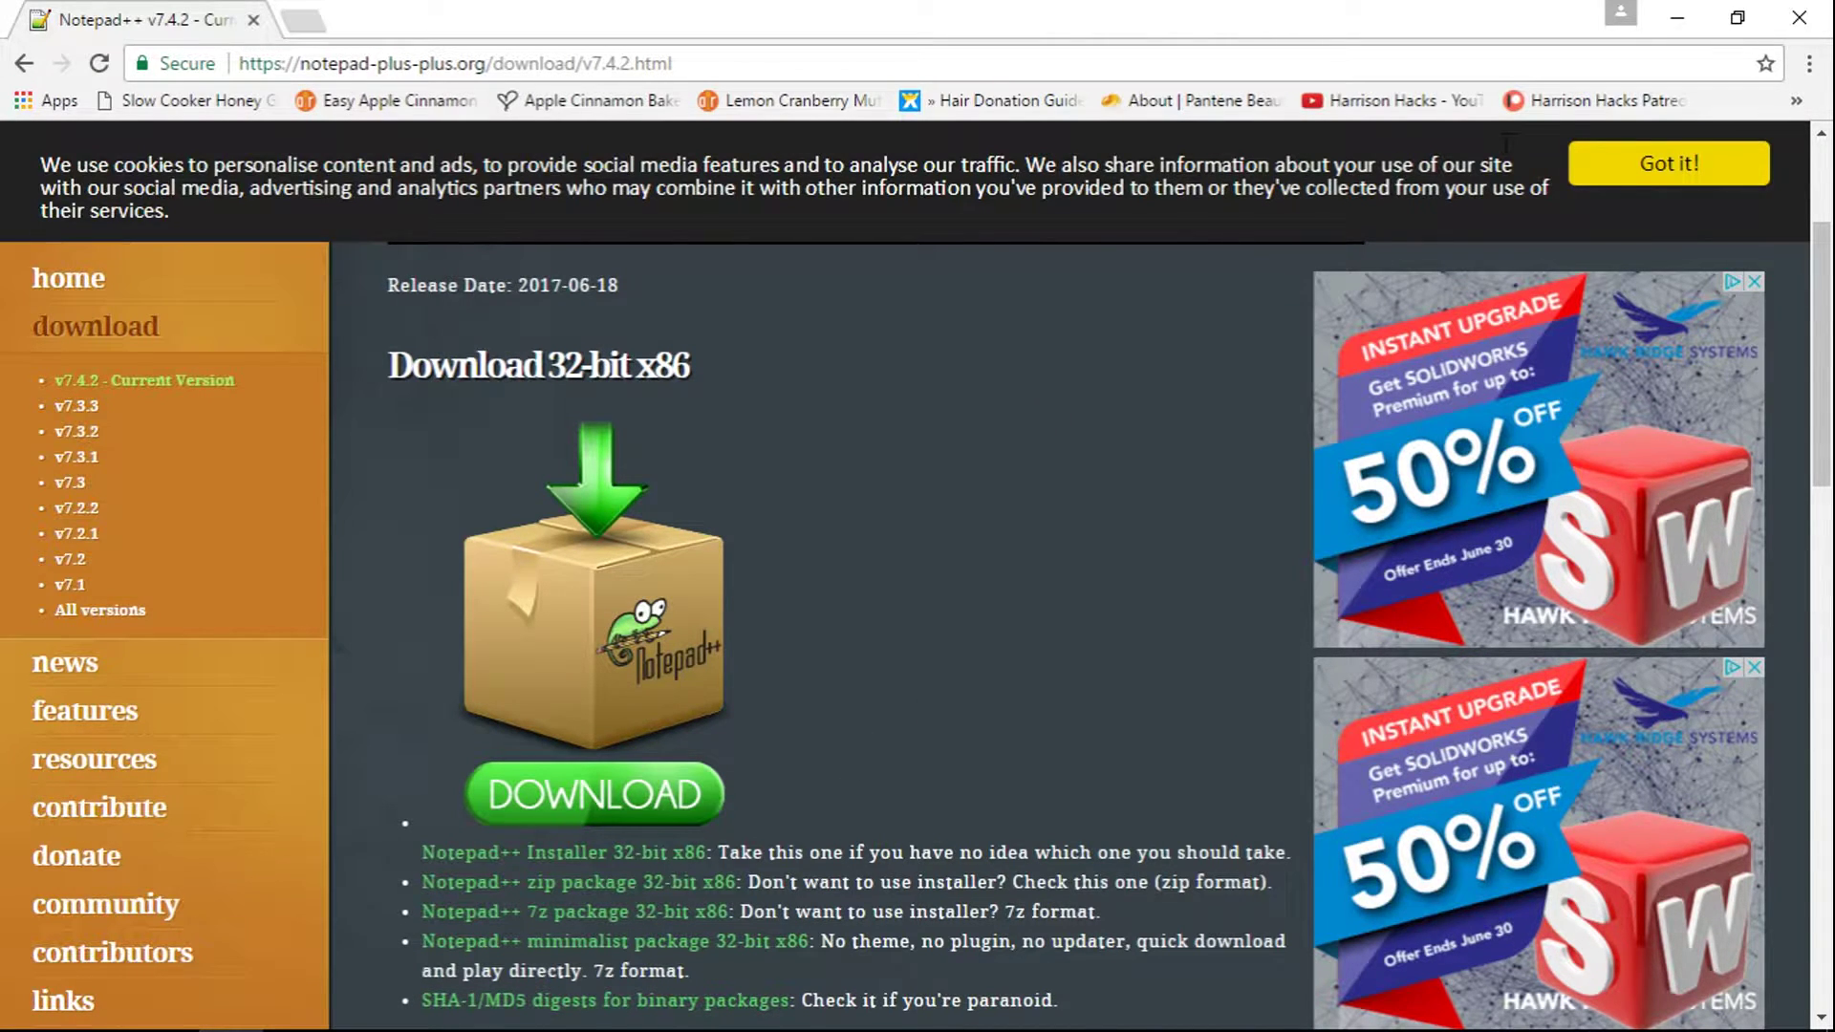
{"action": "left_click", "coordinate": [1799, 17]}
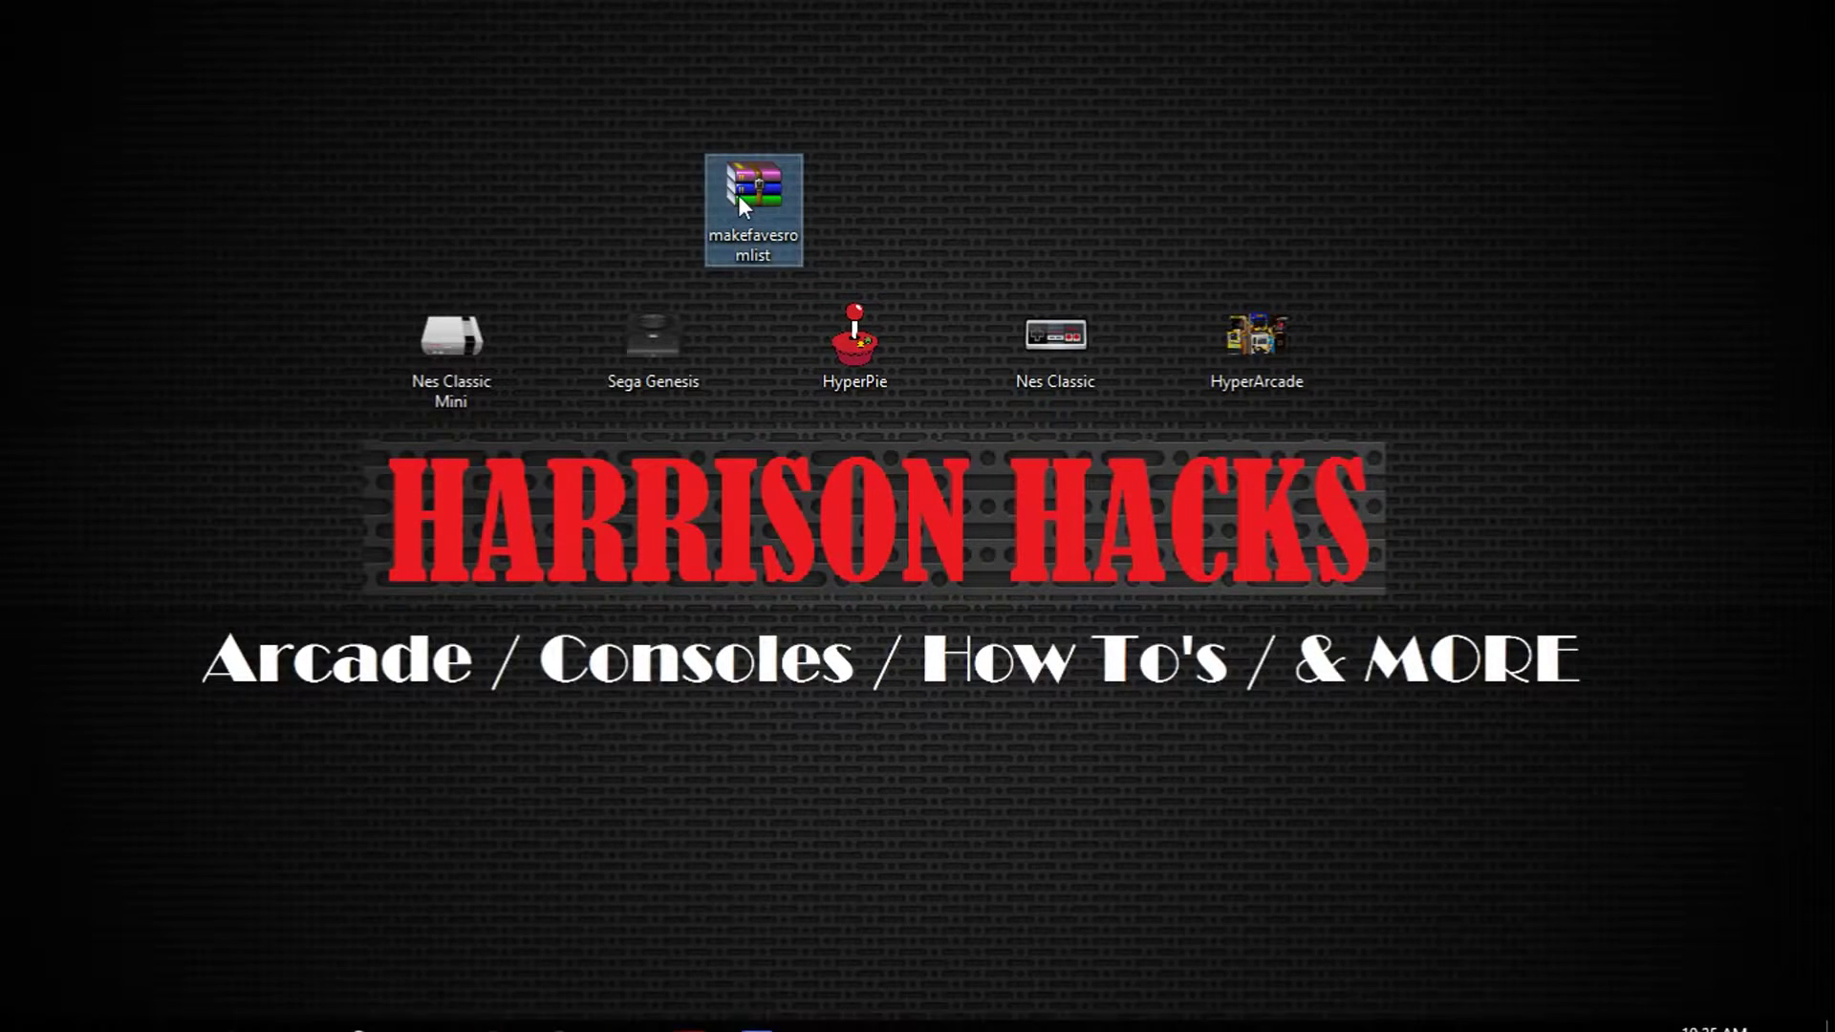
- Extract the makefavesromlist archive onto the desktop with 7-Zip Extract Here
{"action": "left_click_drag", "start_coordinate": [754, 189], "coordinate": [686, 155]}
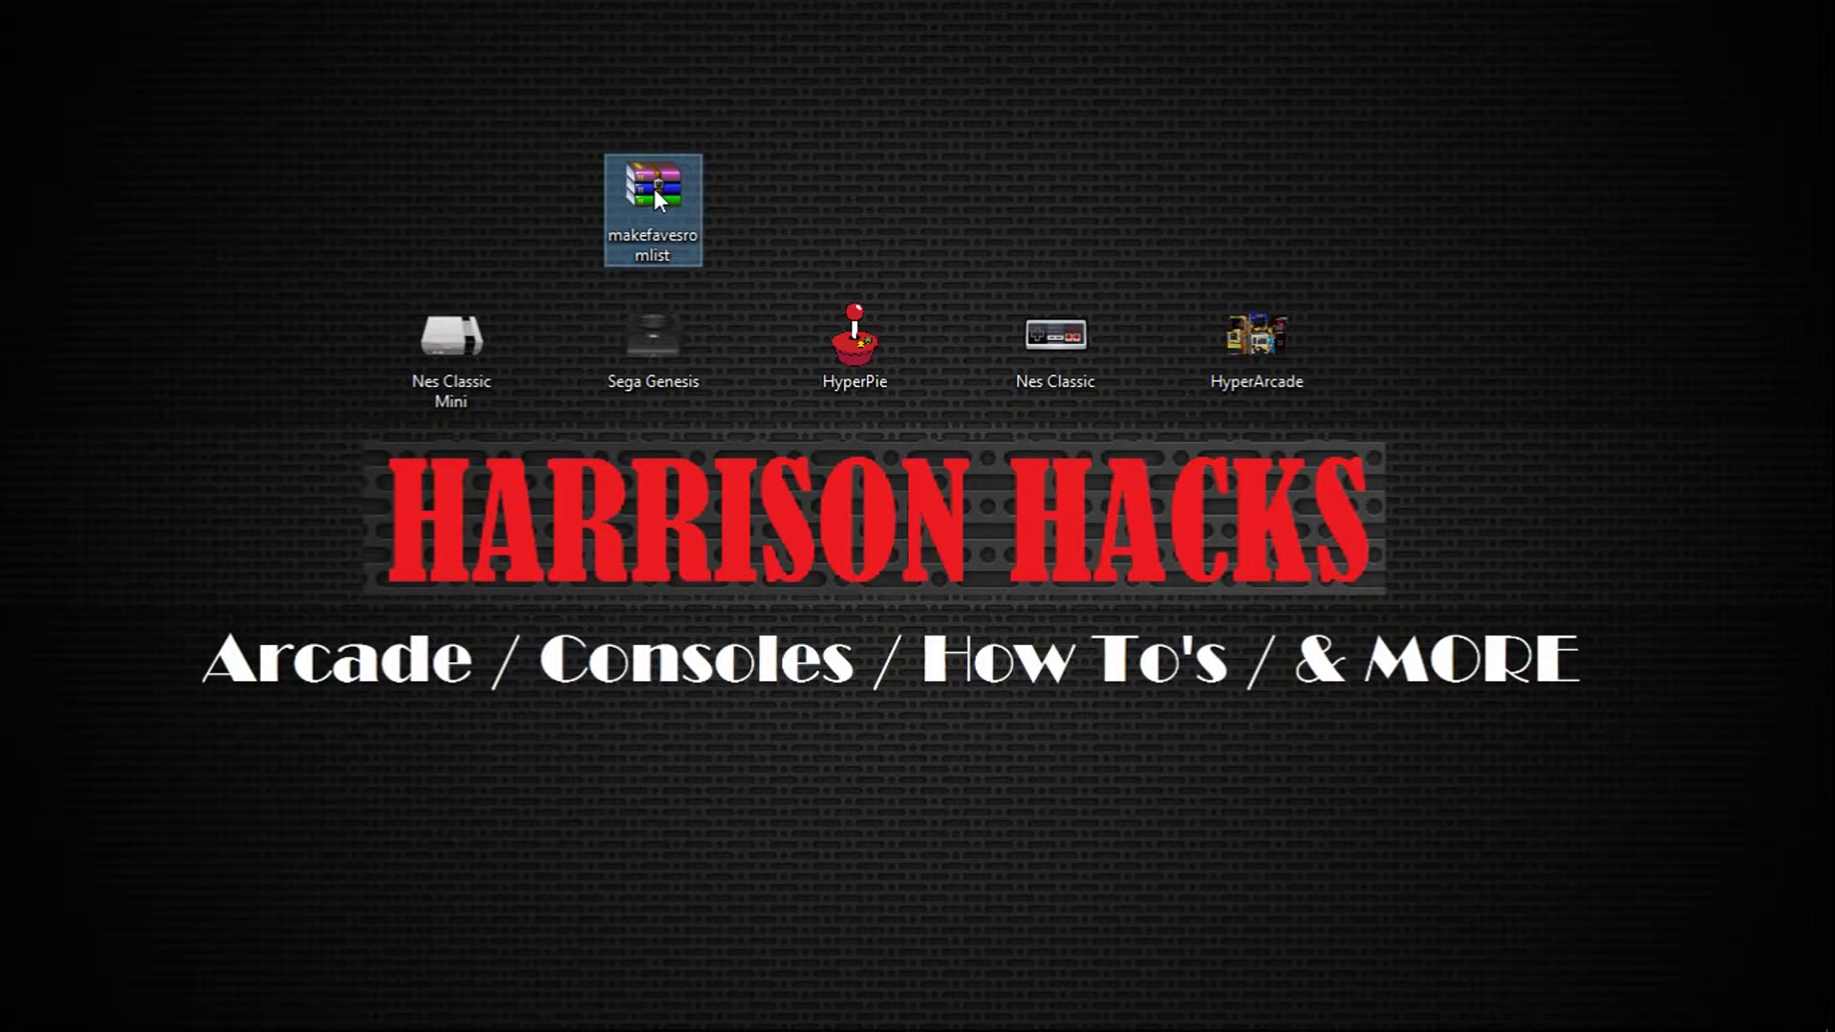
{"action": "right_click", "coordinate": [655, 189]}
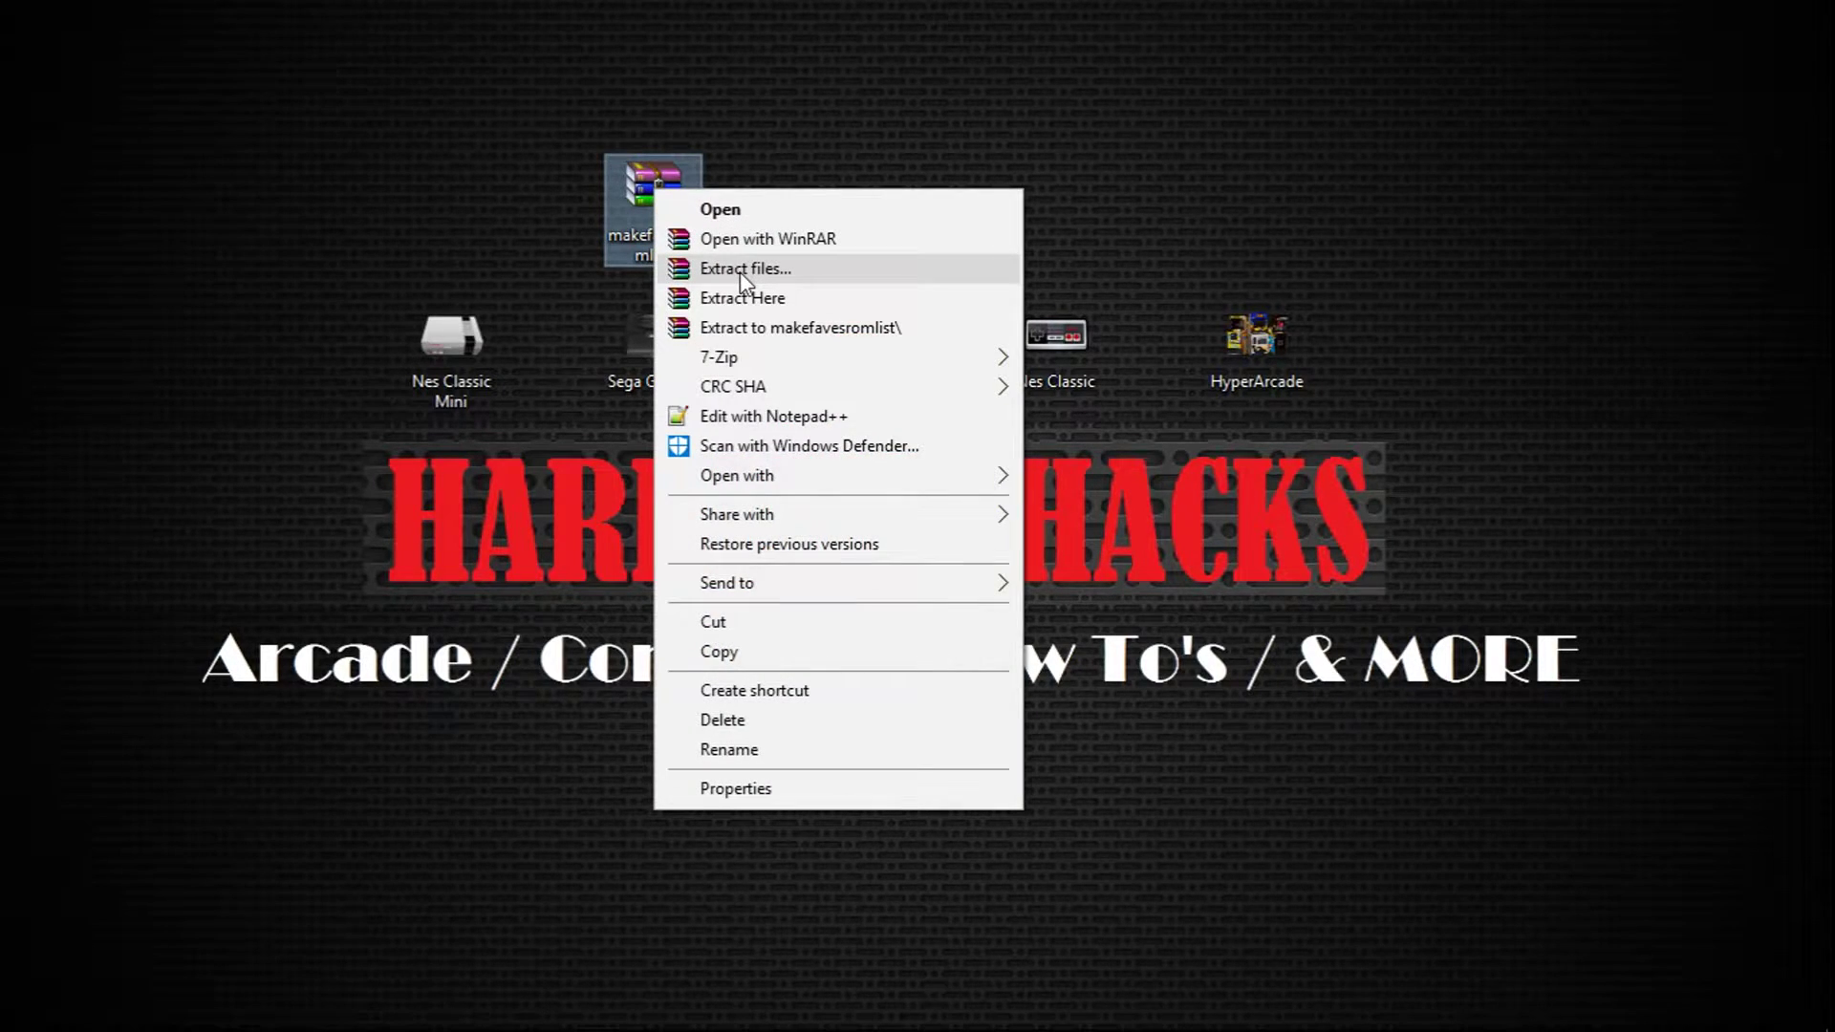
{"action": "mouse_move", "coordinate": [911, 361]}
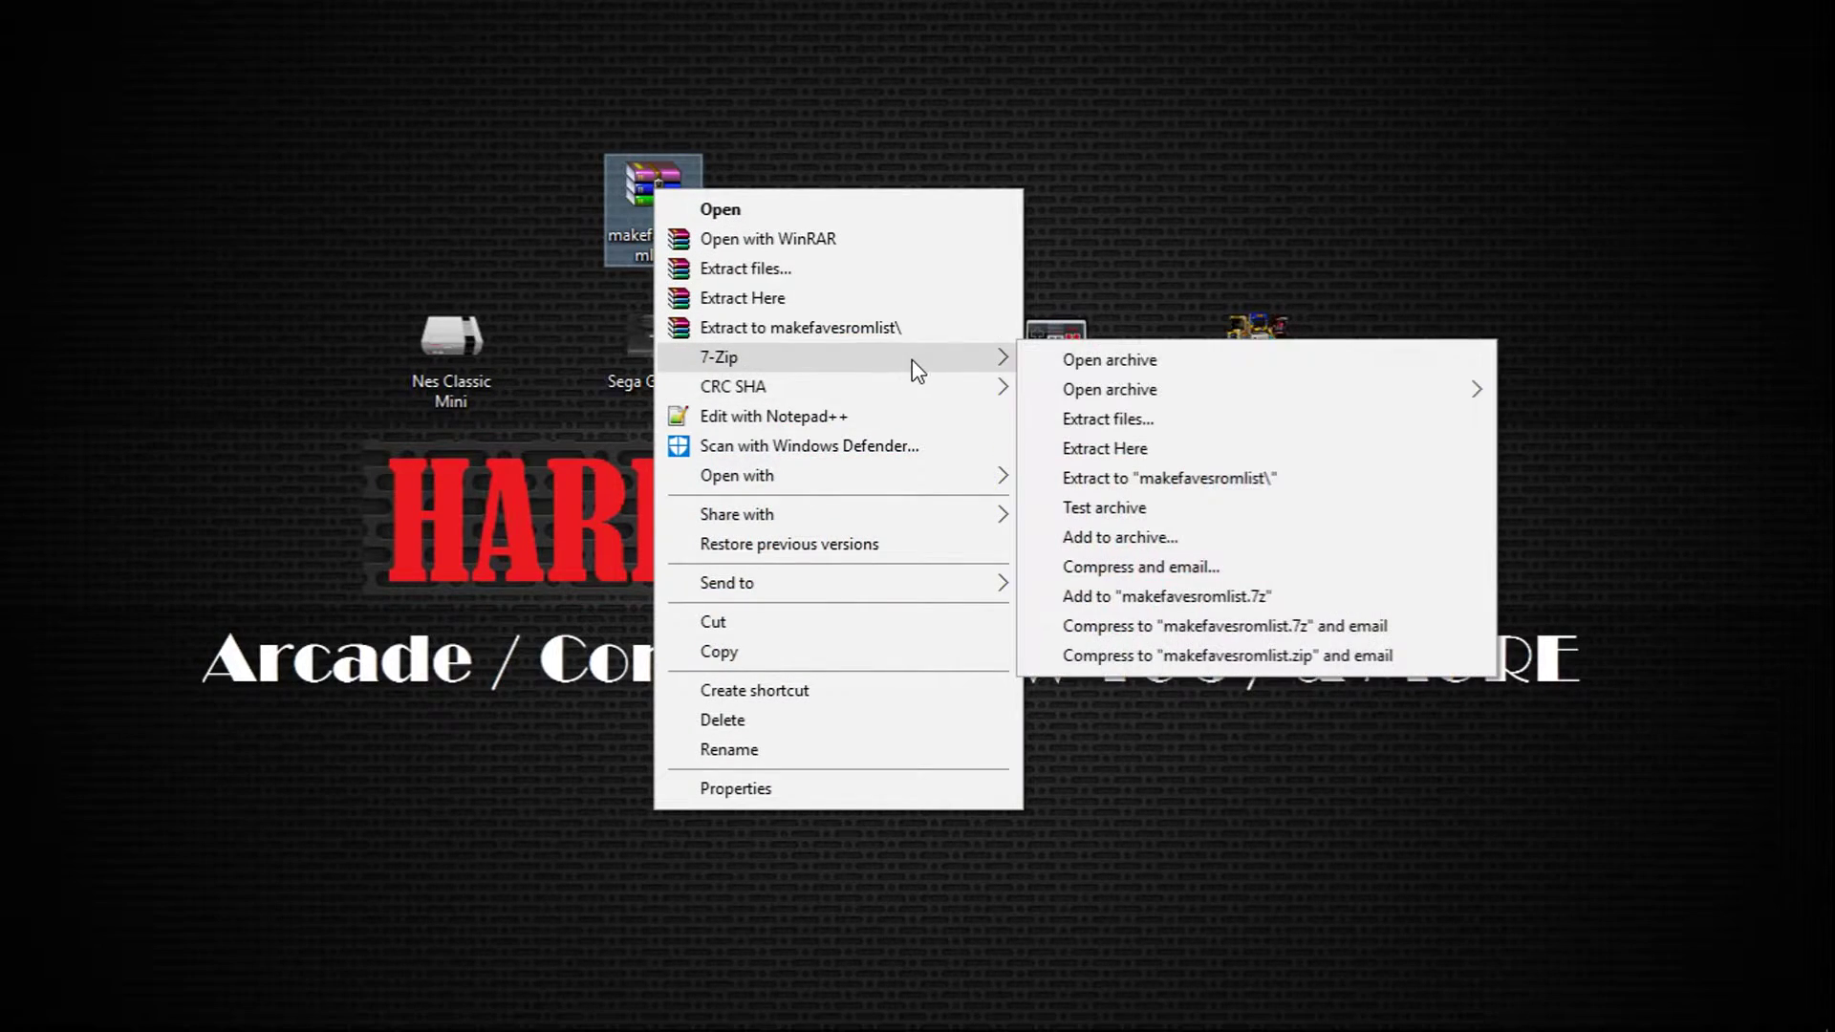
{"action": "left_click", "coordinate": [1114, 449]}
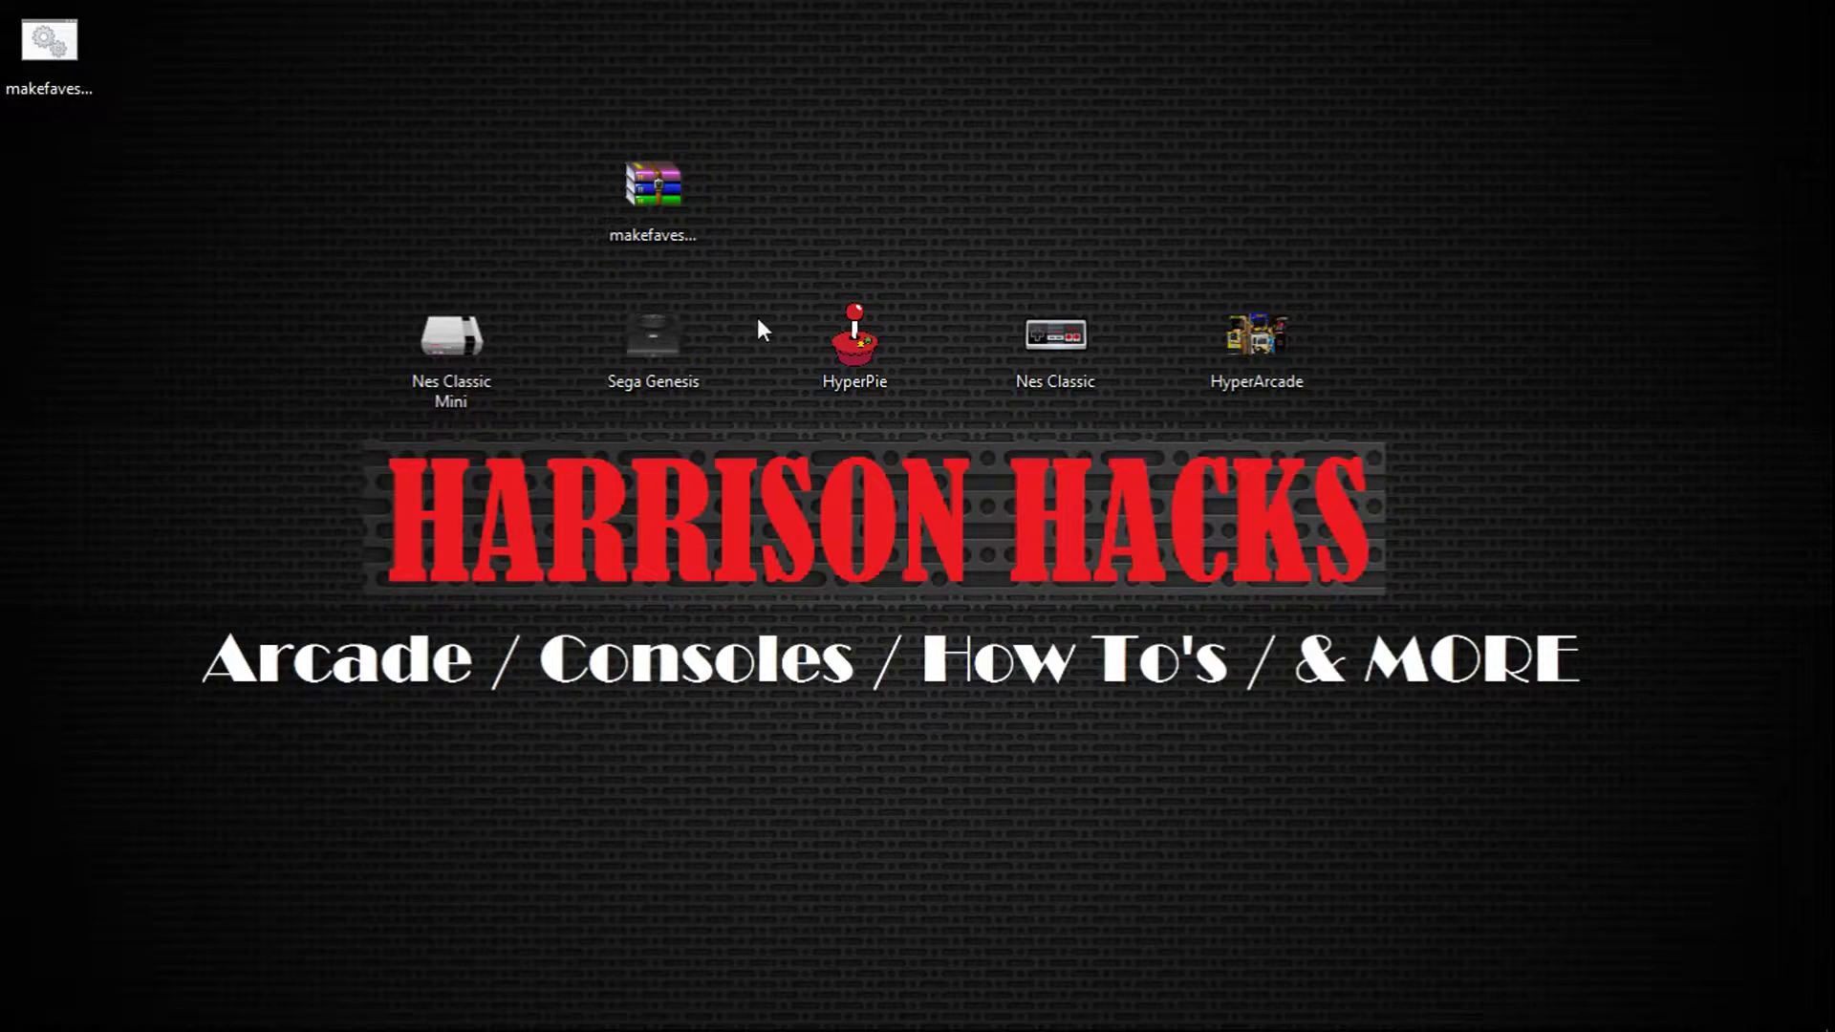
- Cut the extracted makefavesromlist batch file (2.12 KB) for moving
{"action": "left_click_drag", "start_coordinate": [67, 24], "coordinate": [274, 162]}
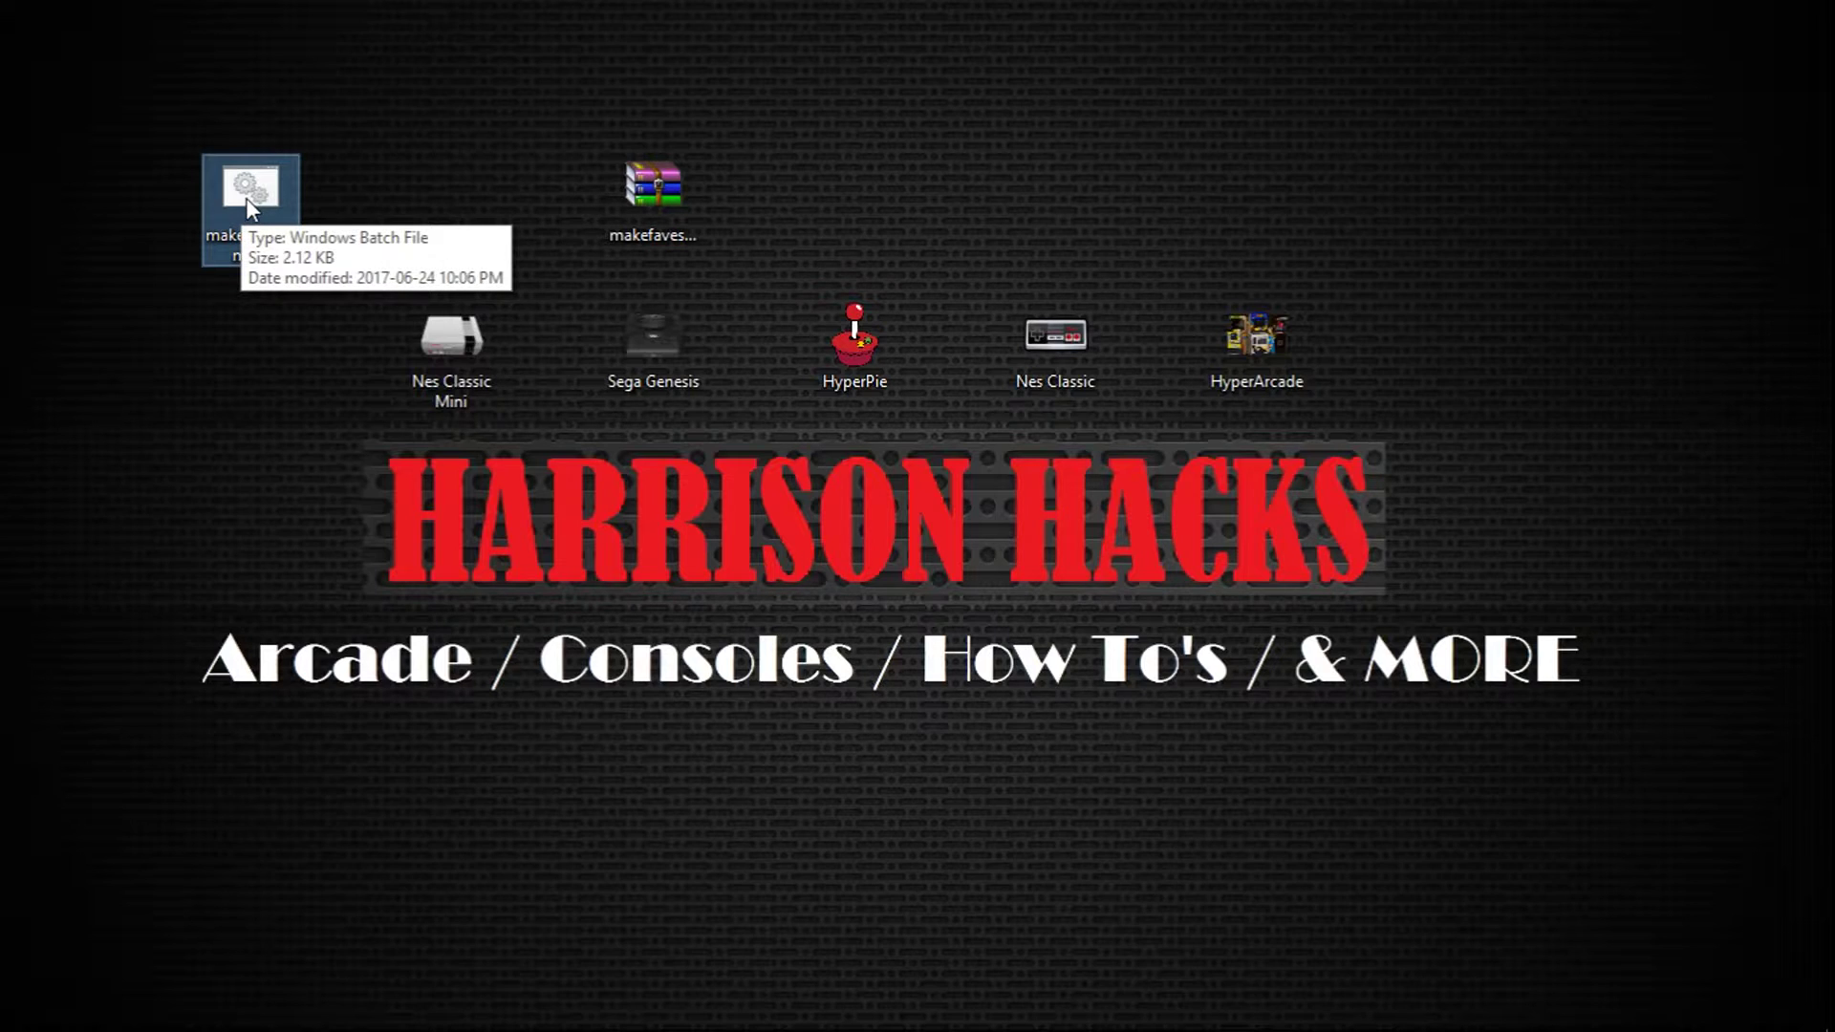
{"action": "right_click", "coordinate": [254, 193]}
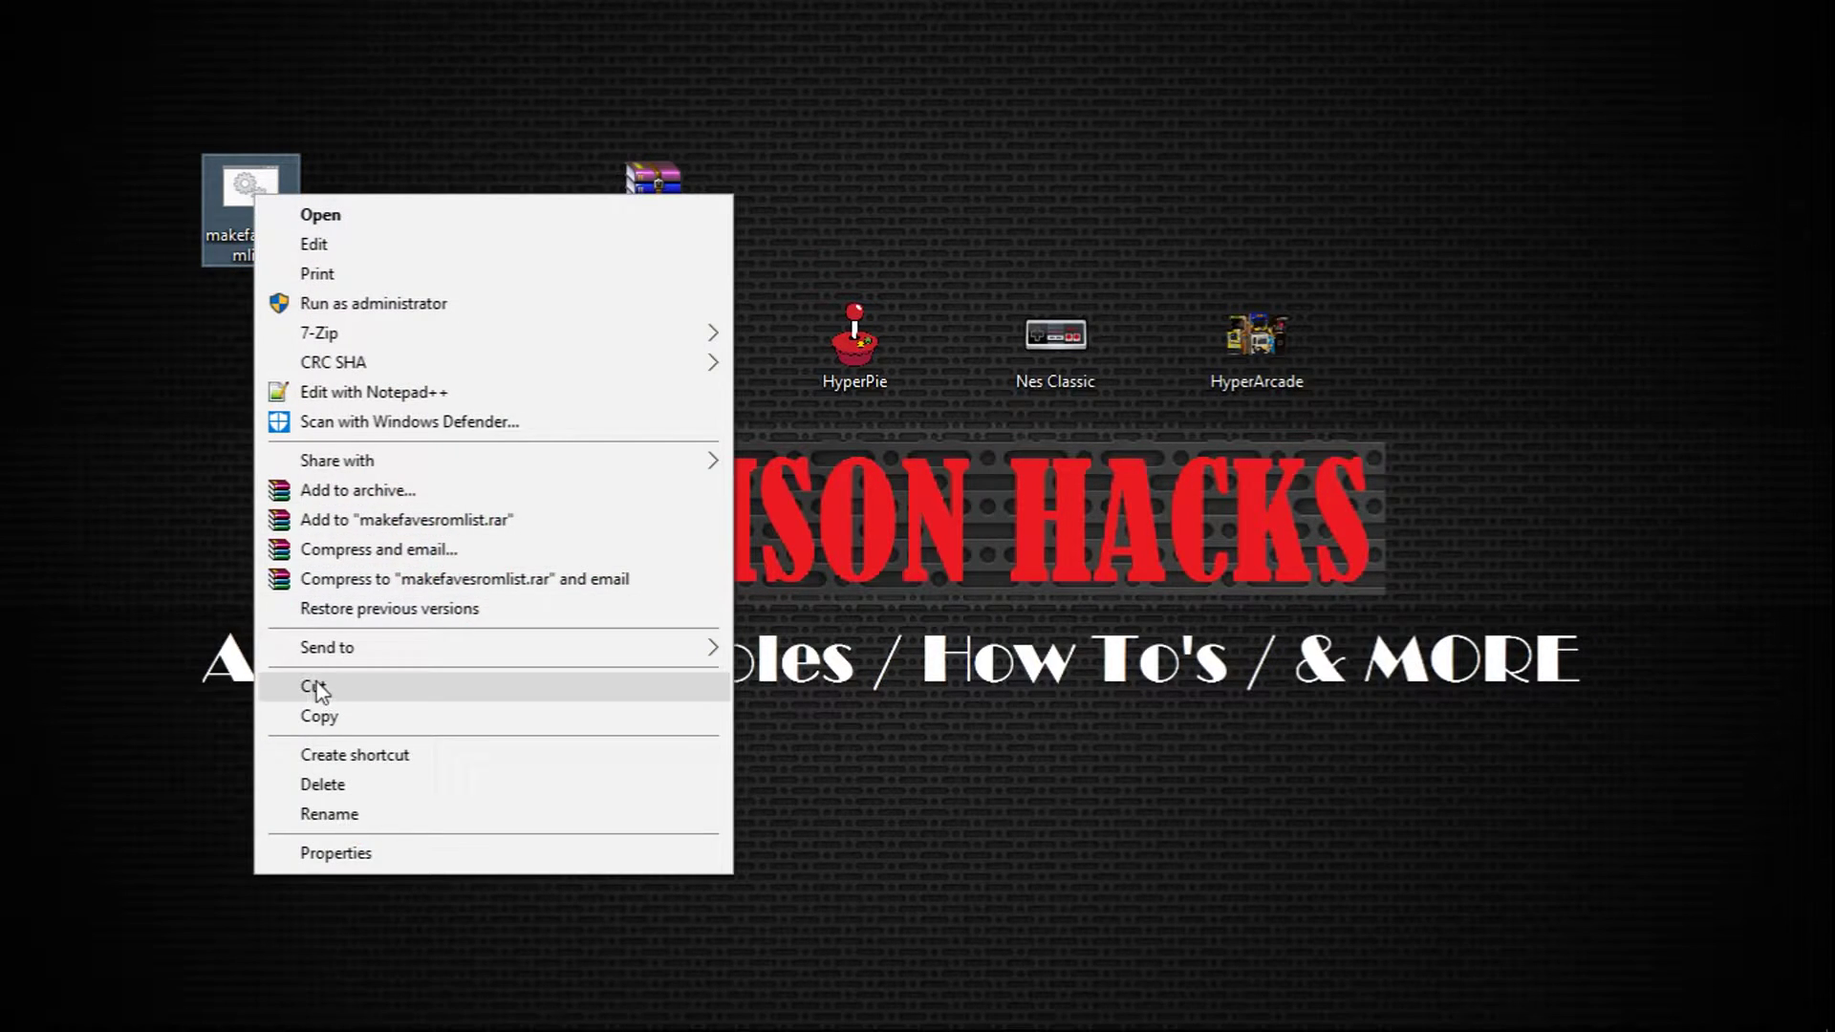
{"action": "left_click", "coordinate": [317, 690]}
- Paste the makefavesromlist batch file into the root of OS (C:)
{"action": "mouse_move", "coordinate": [354, 1013]}
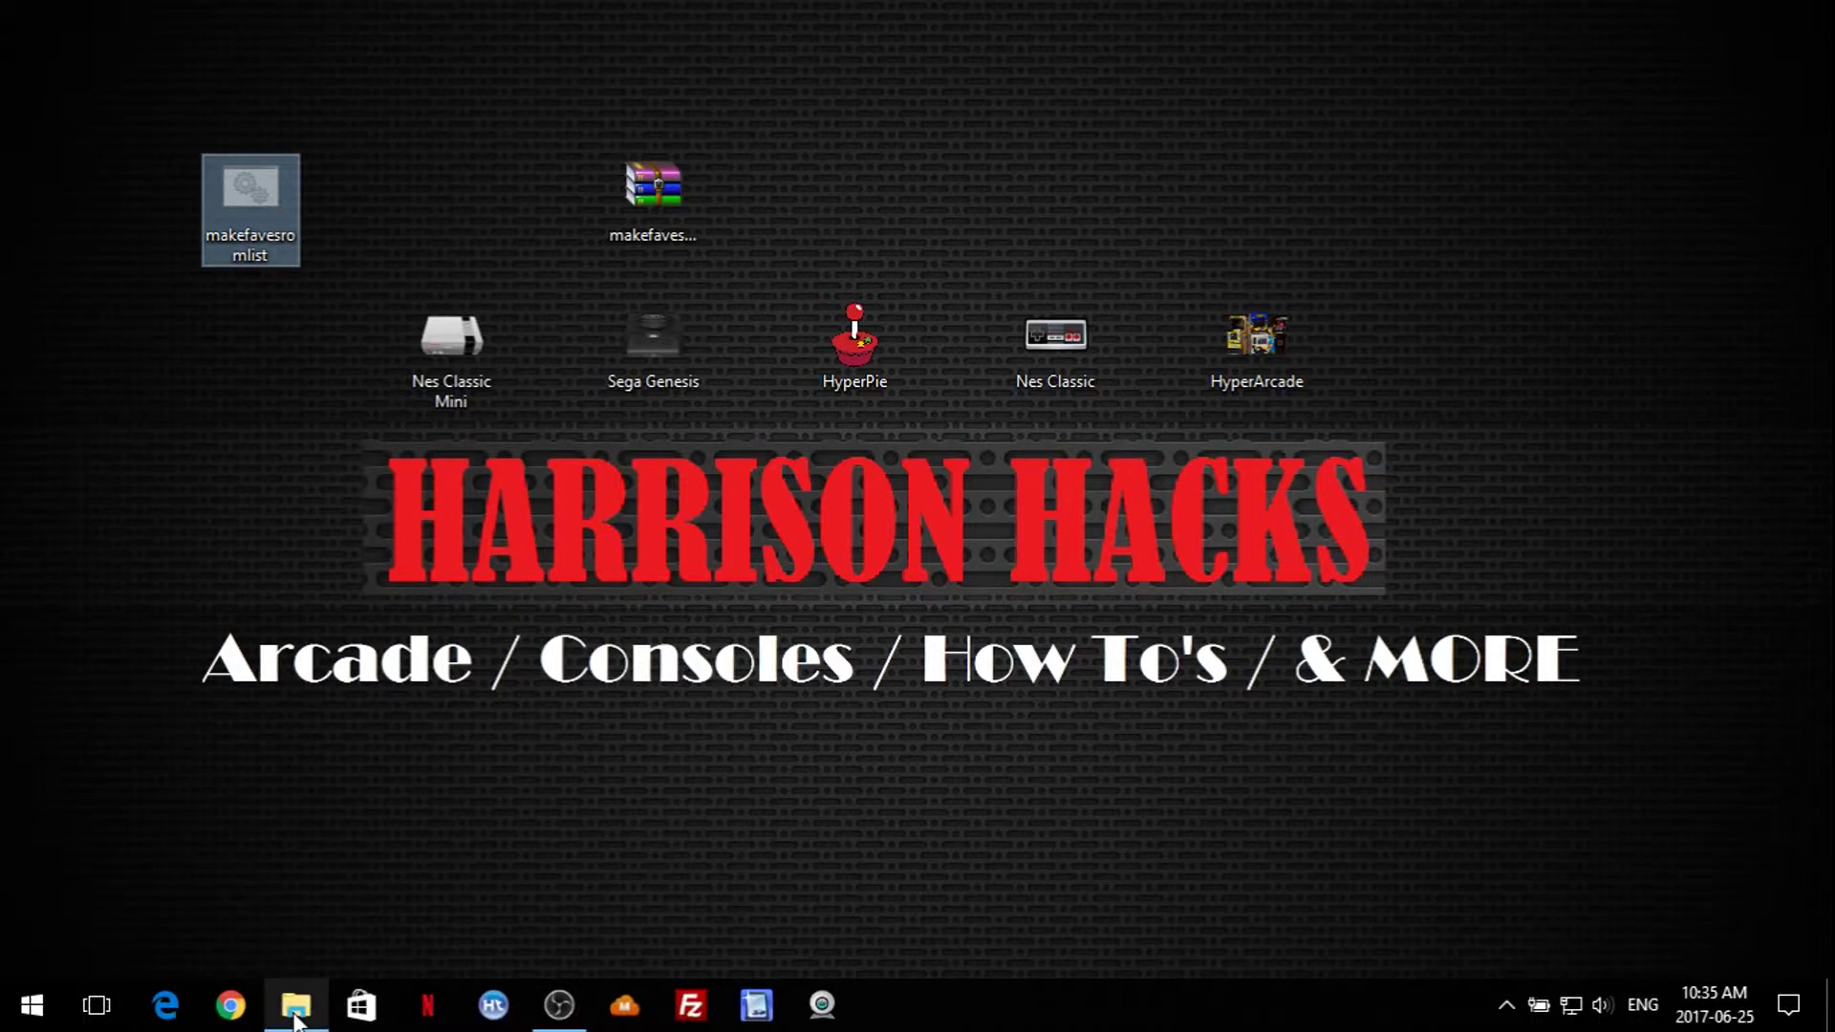
{"action": "left_click", "coordinate": [296, 1006]}
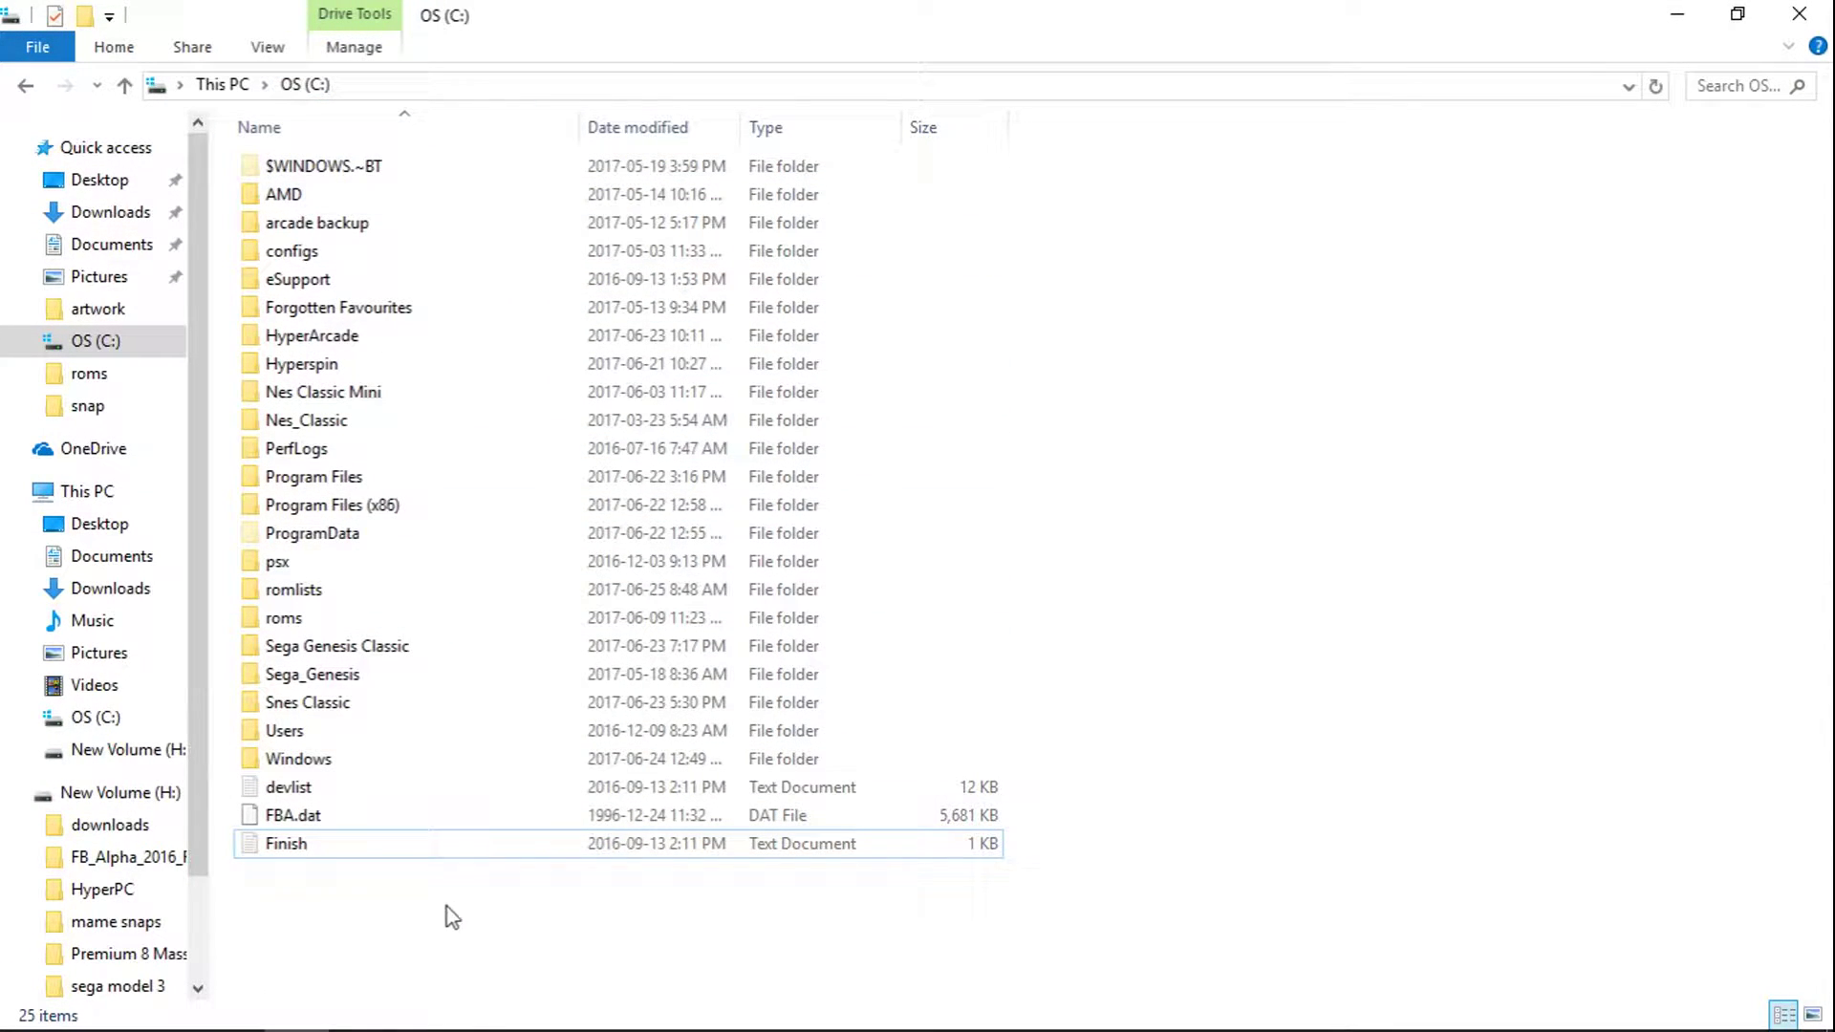
{"action": "right_click", "coordinate": [495, 970]}
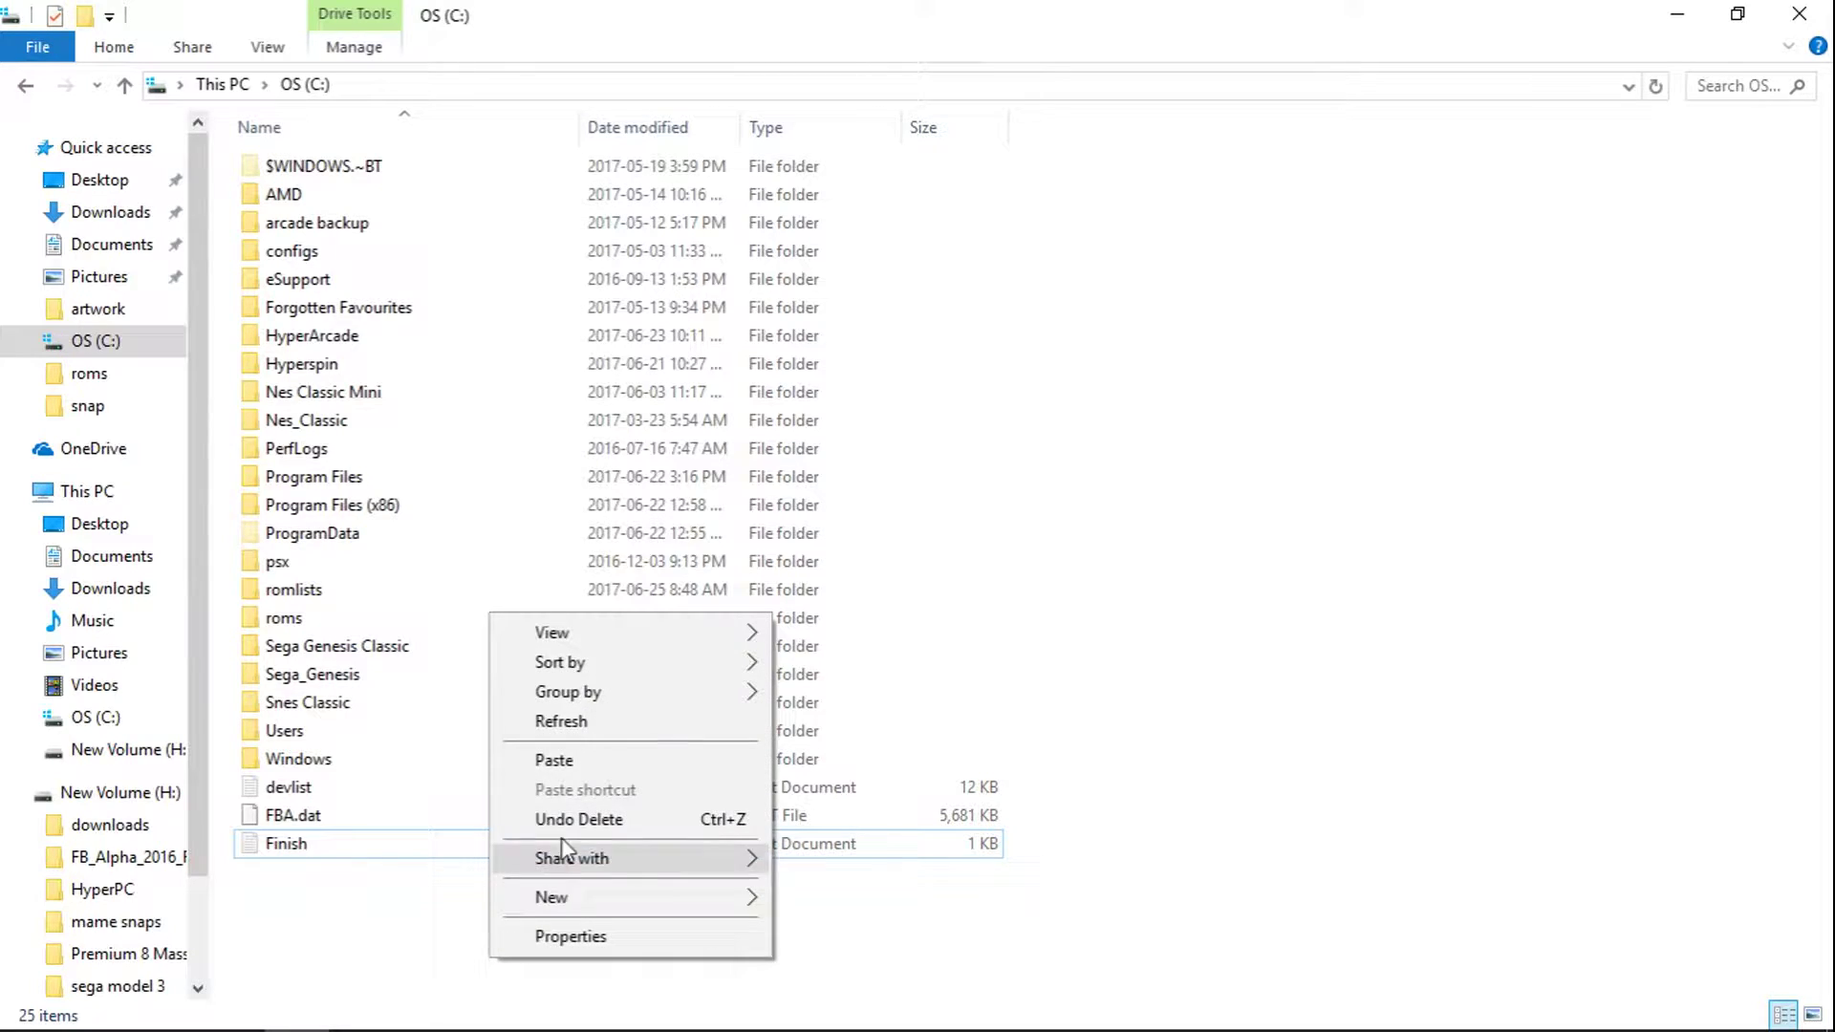
{"action": "left_click", "coordinate": [577, 761]}
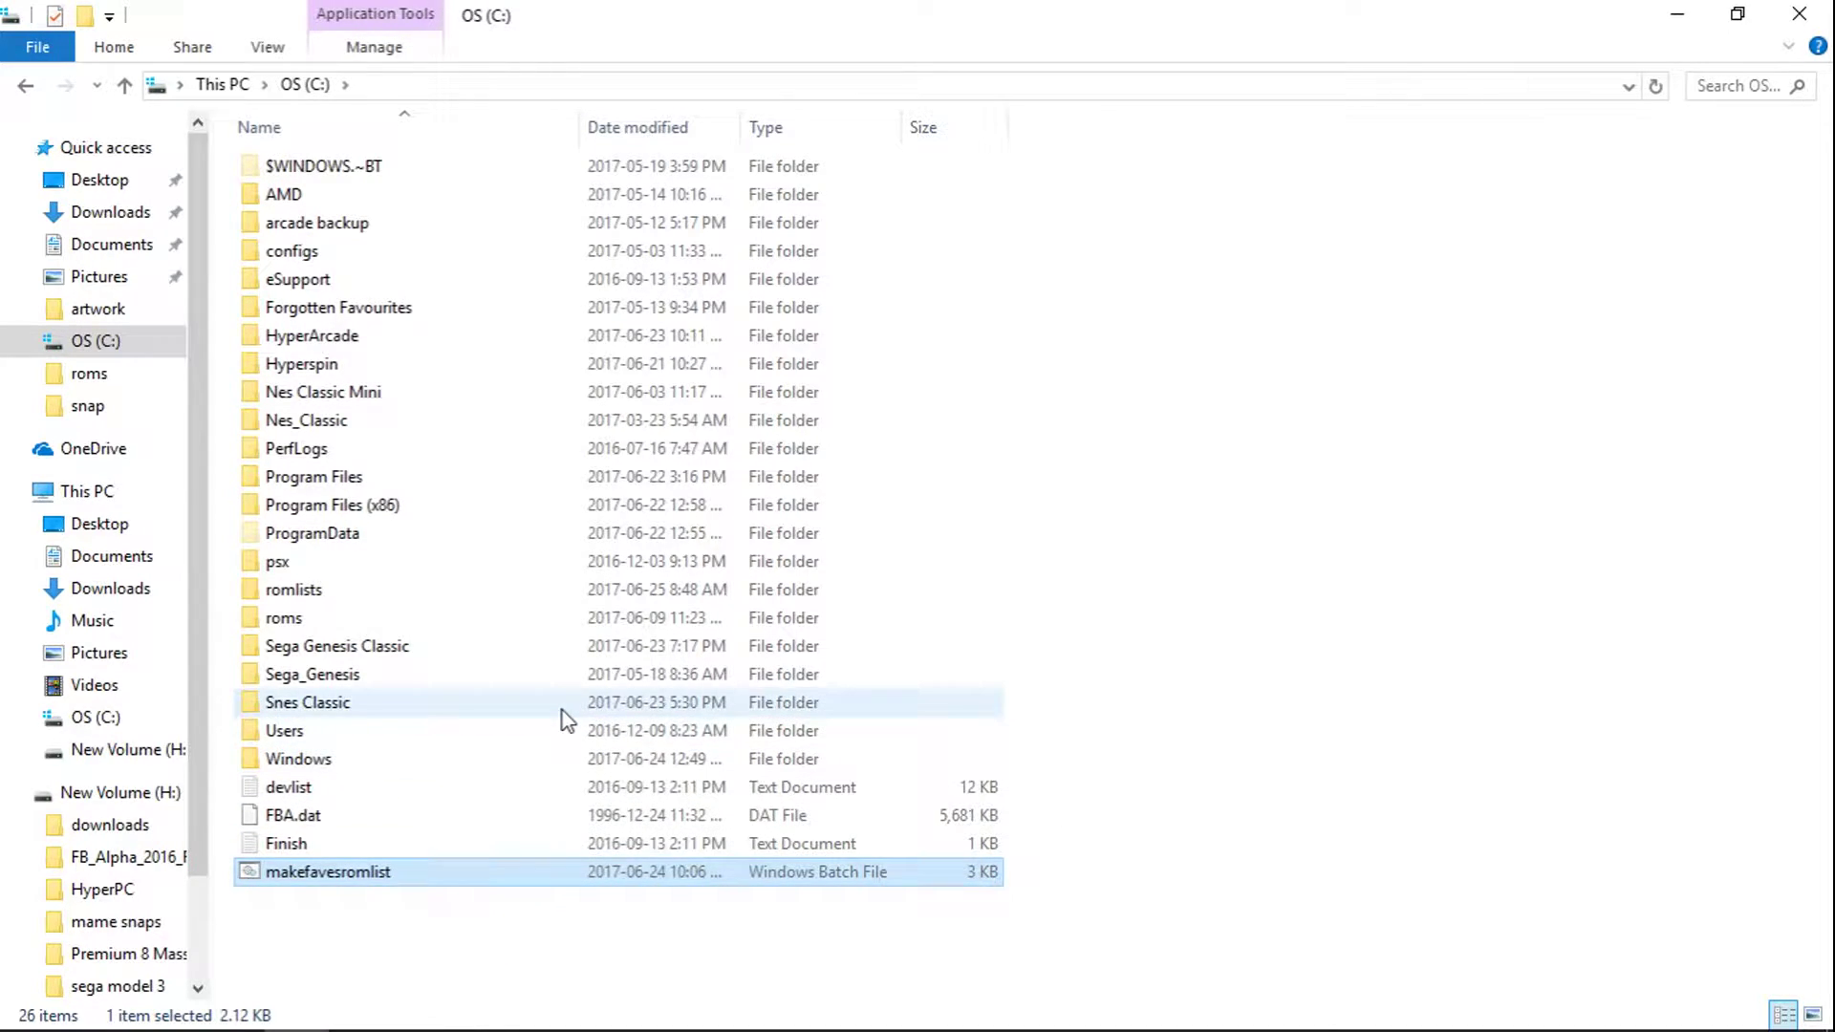
- Copy the C:\HyperArcade\romlists folder path from the address bar
{"action": "double_click", "coordinate": [307, 337]}
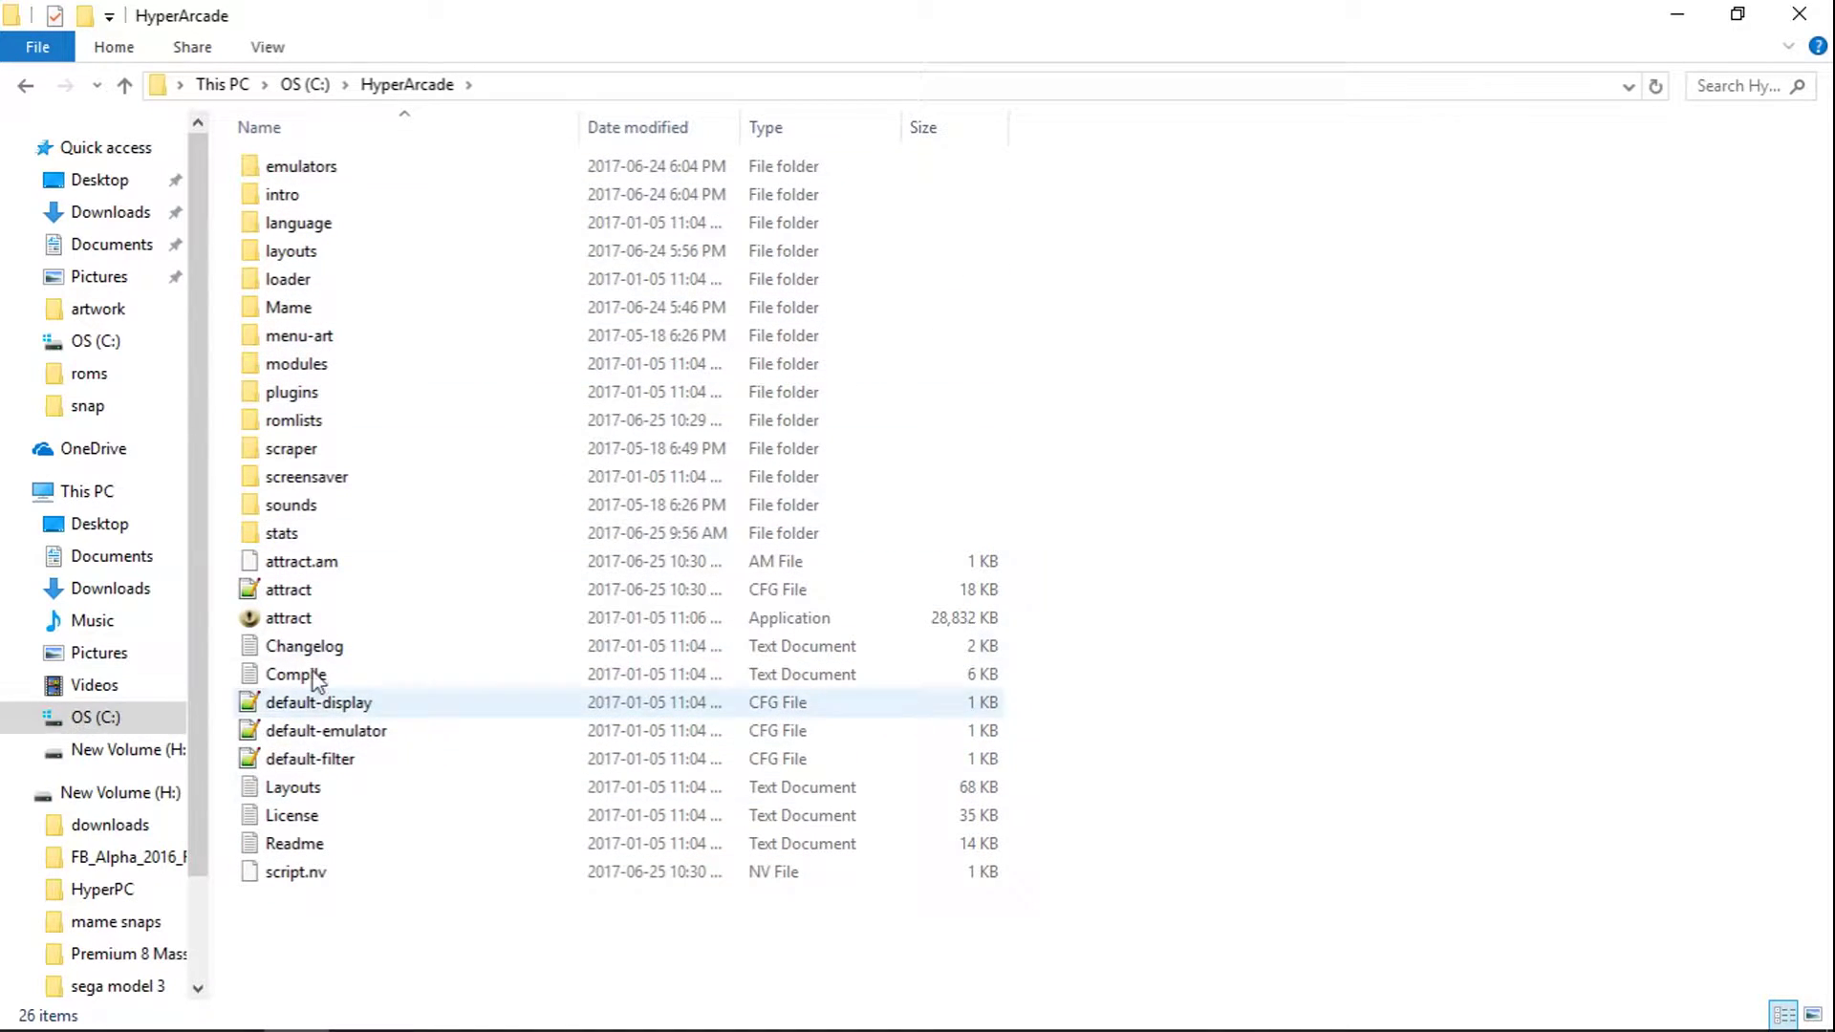
{"action": "double_click", "coordinate": [305, 428]}
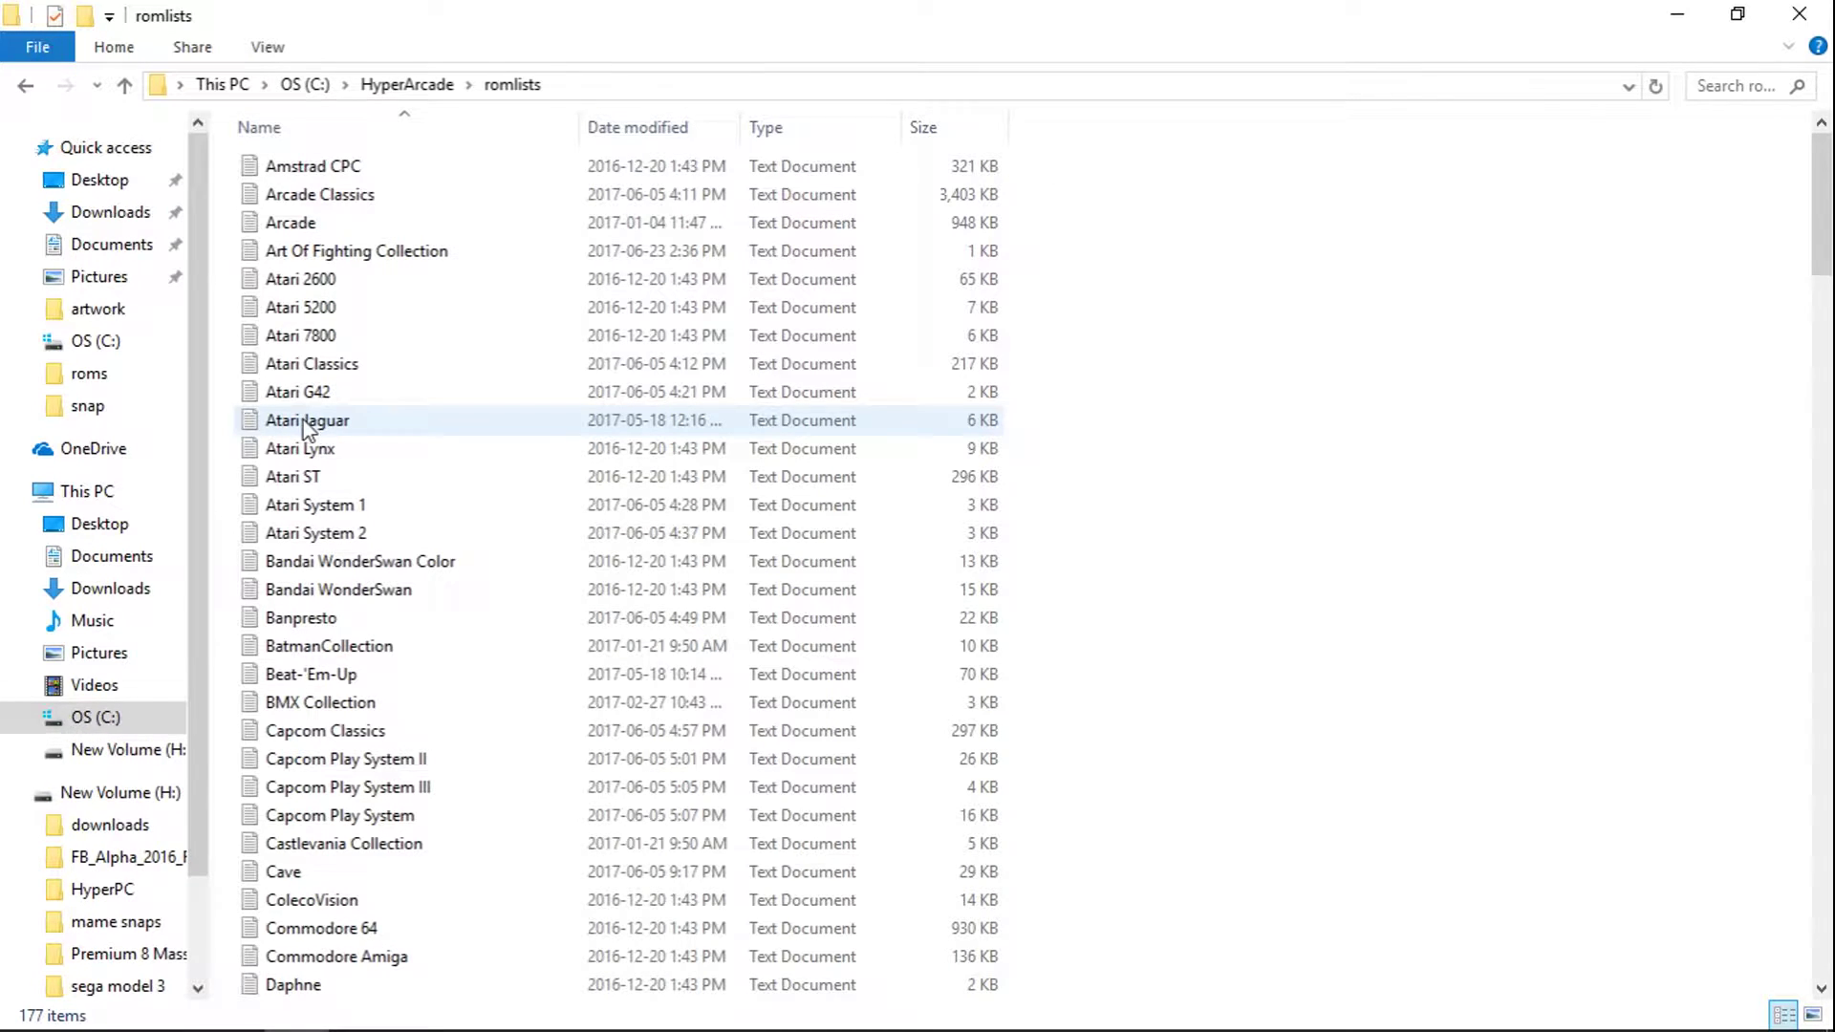
{"action": "left_click", "coordinate": [711, 84]}
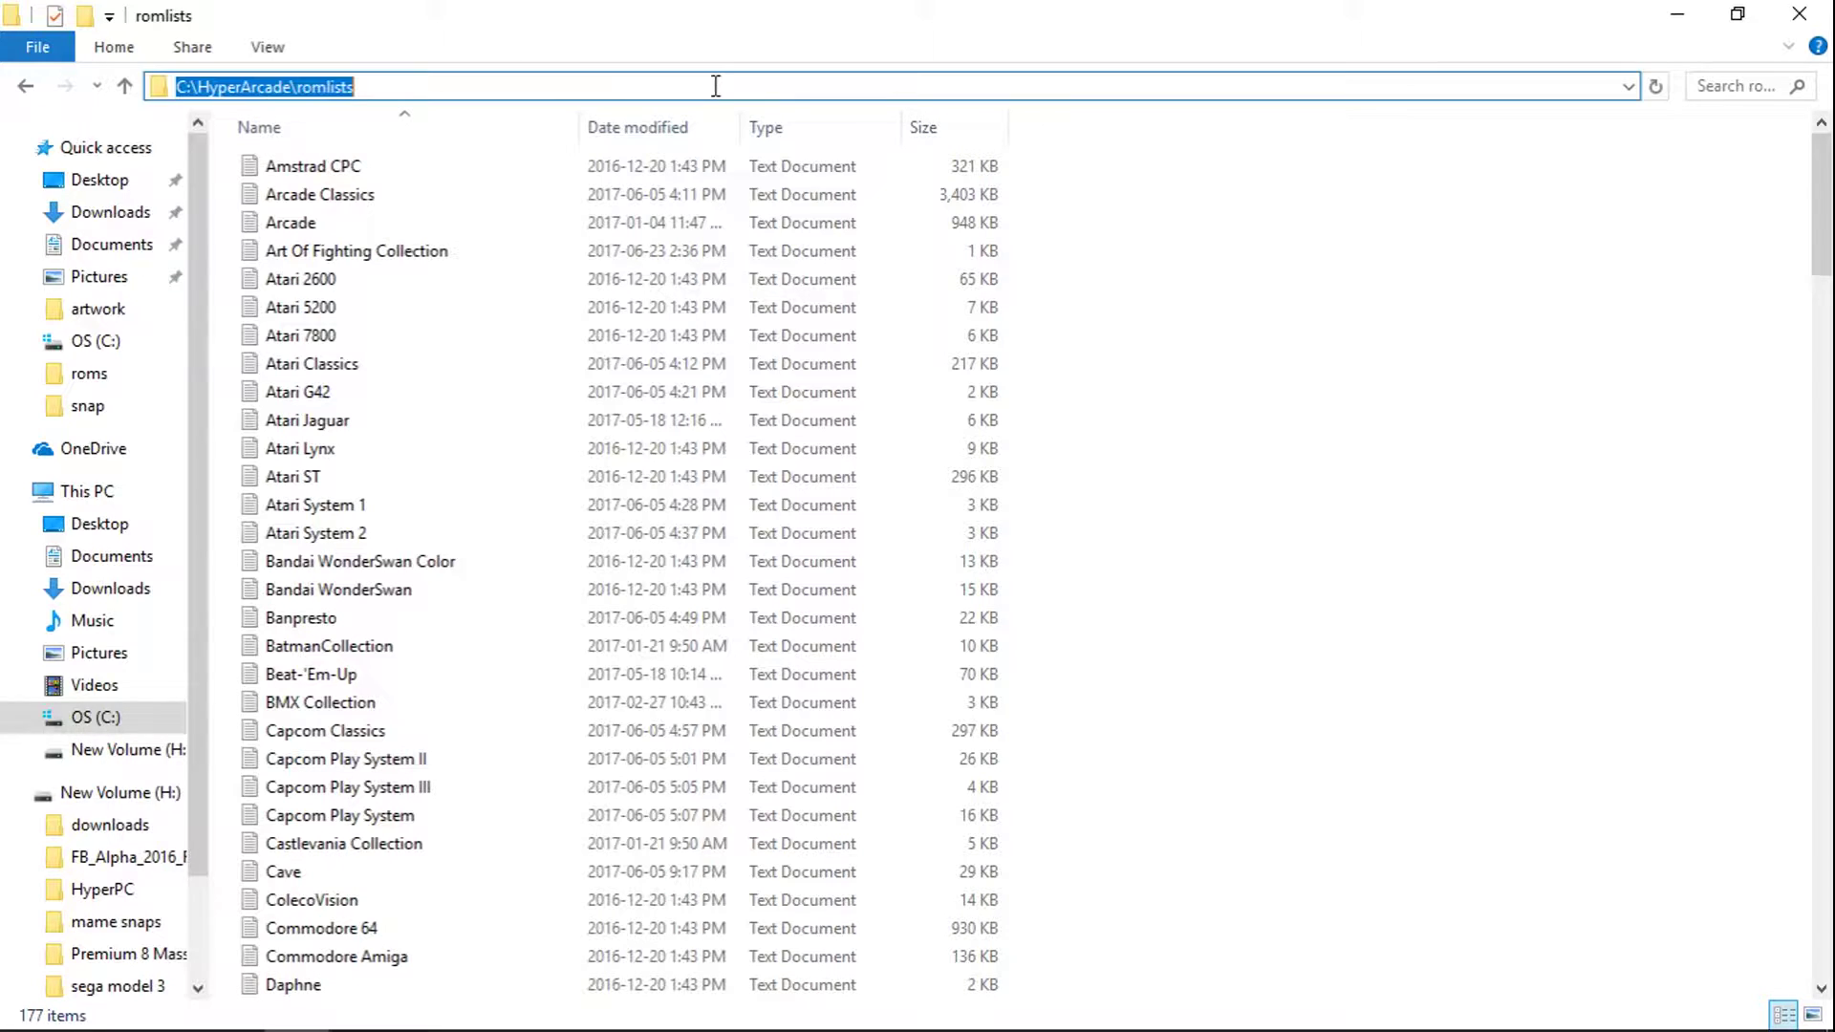
{"action": "right_click", "coordinate": [300, 86]}
{"action": "left_click", "coordinate": [359, 169]}
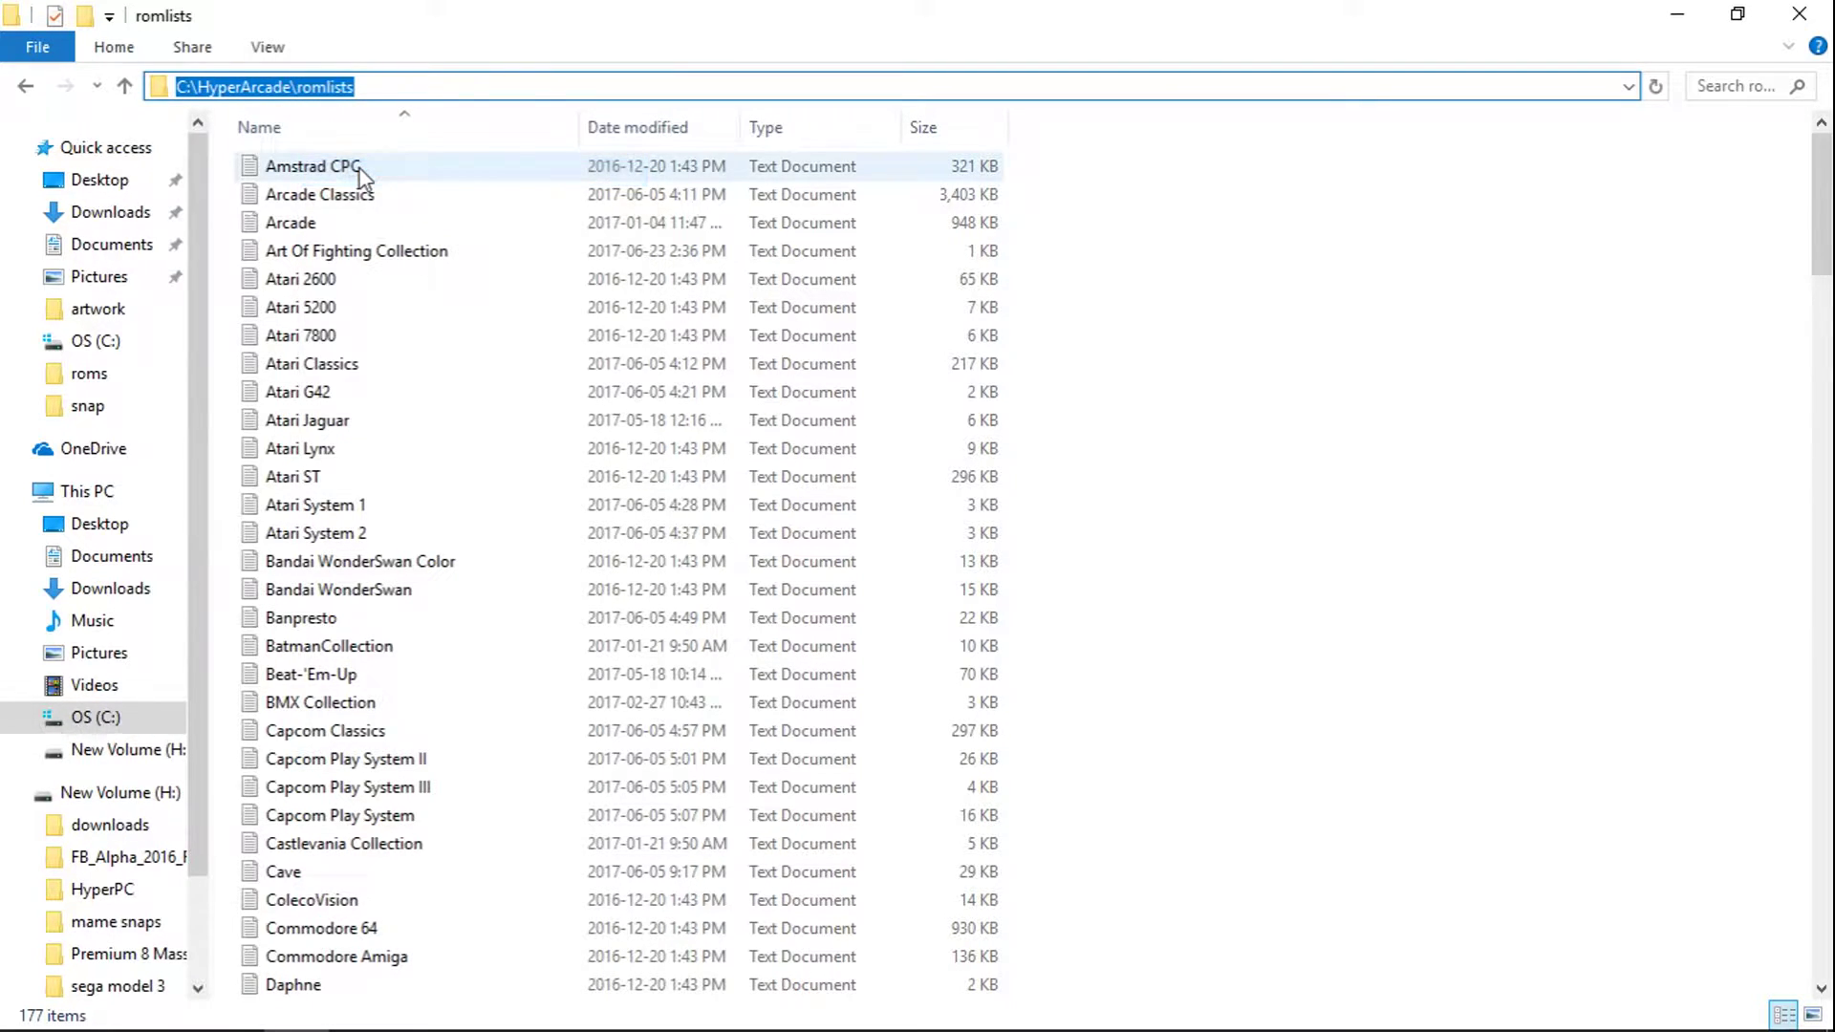
- Return to the root of C: and bring up actions for the makefavesromlist batch file
{"action": "left_click", "coordinate": [129, 93]}
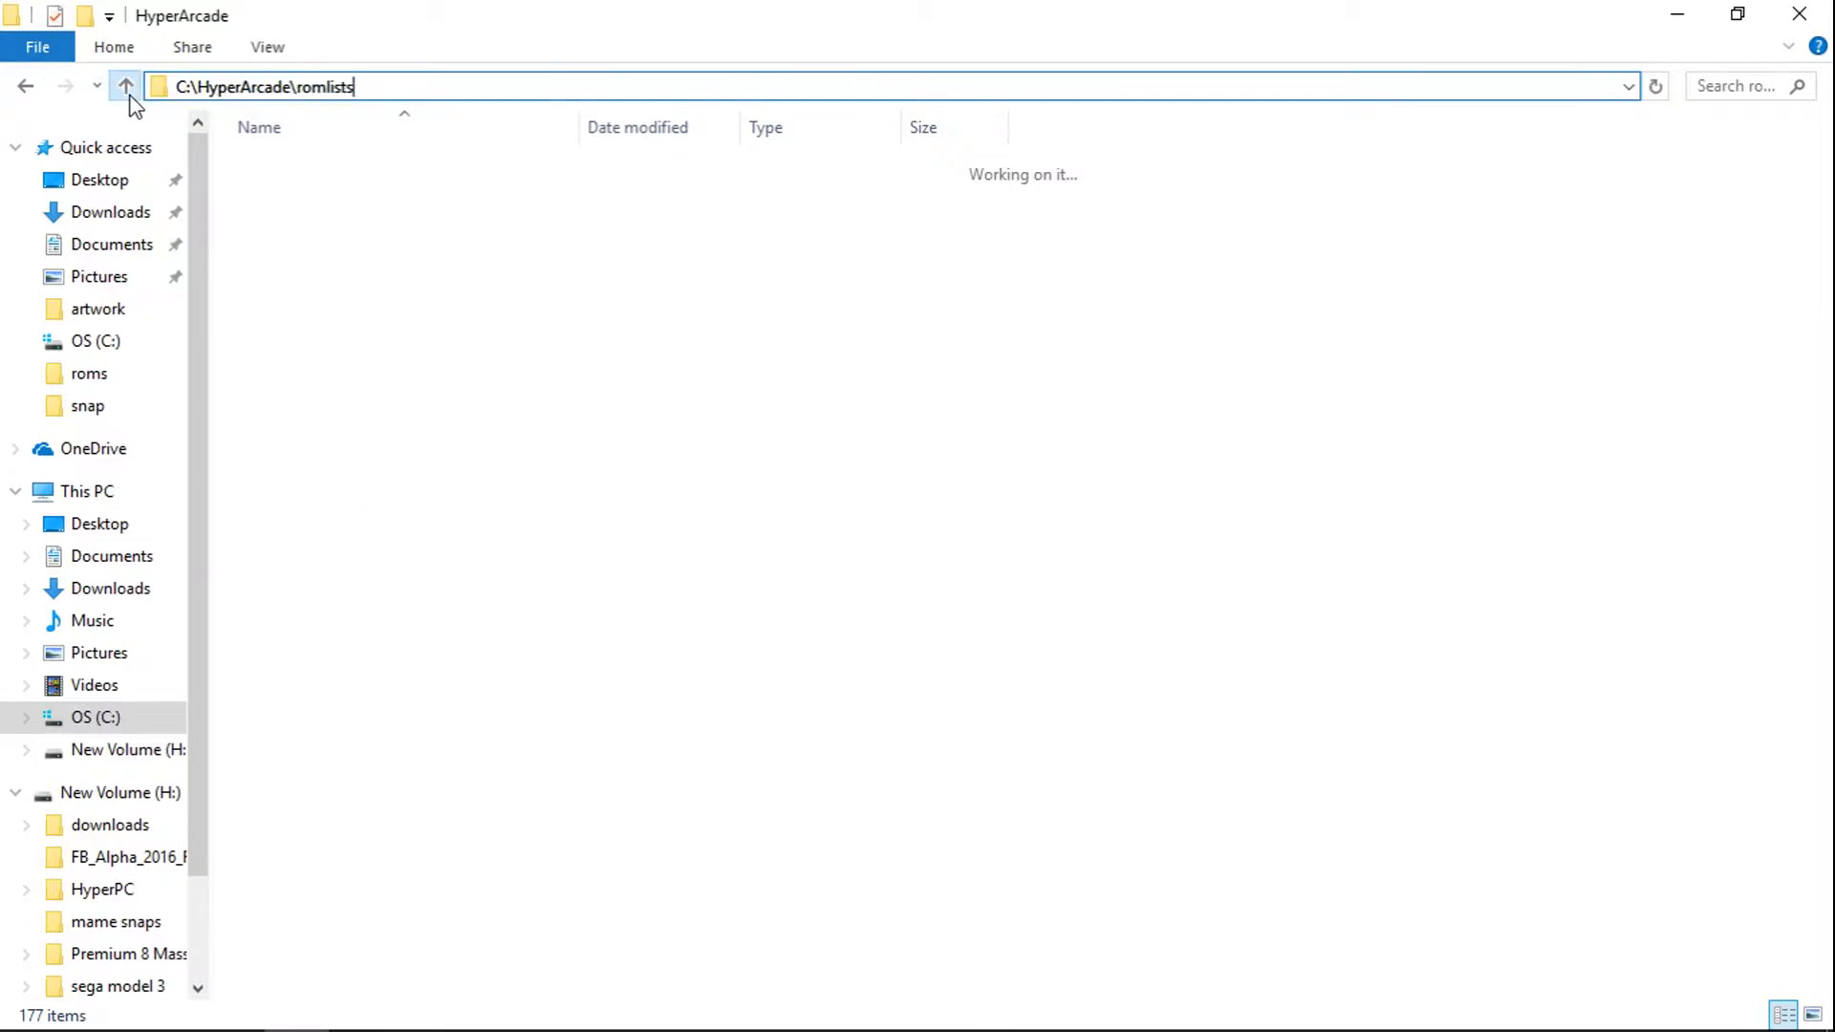
{"action": "left_click", "coordinate": [126, 88]}
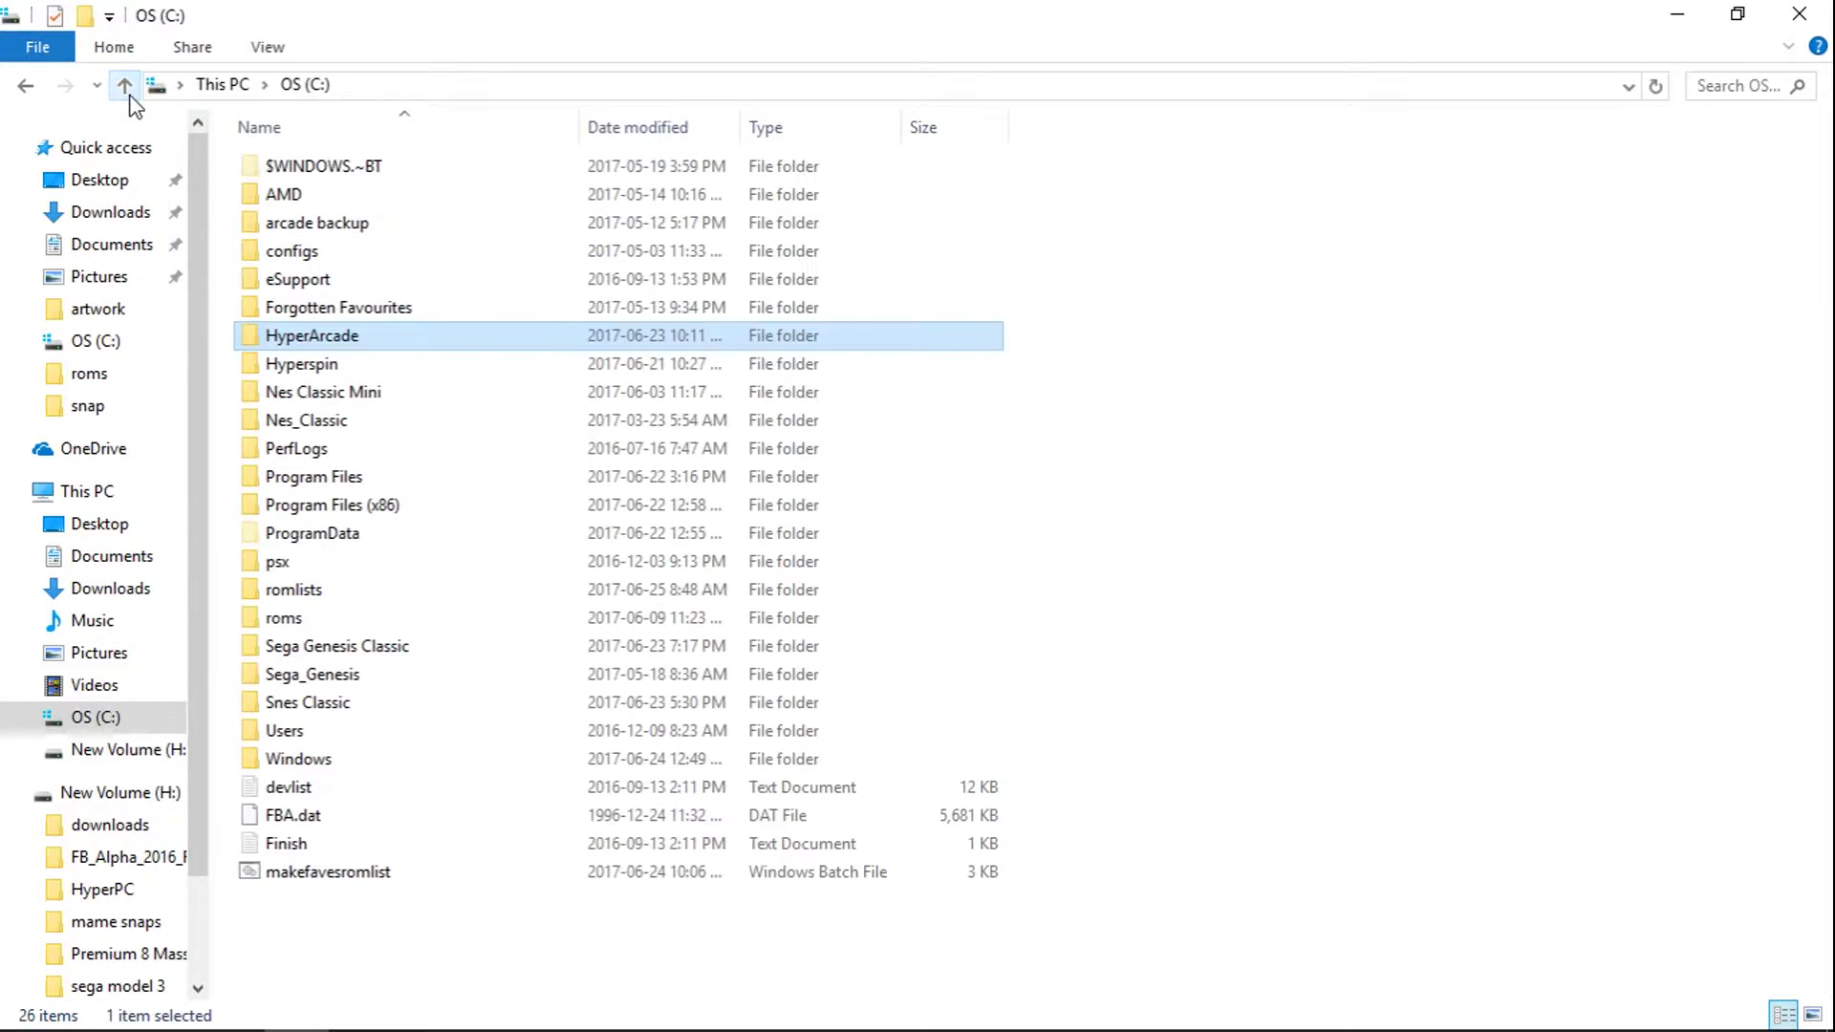
{"action": "left_click", "coordinate": [316, 872]}
{"action": "right_click", "coordinate": [319, 879]}
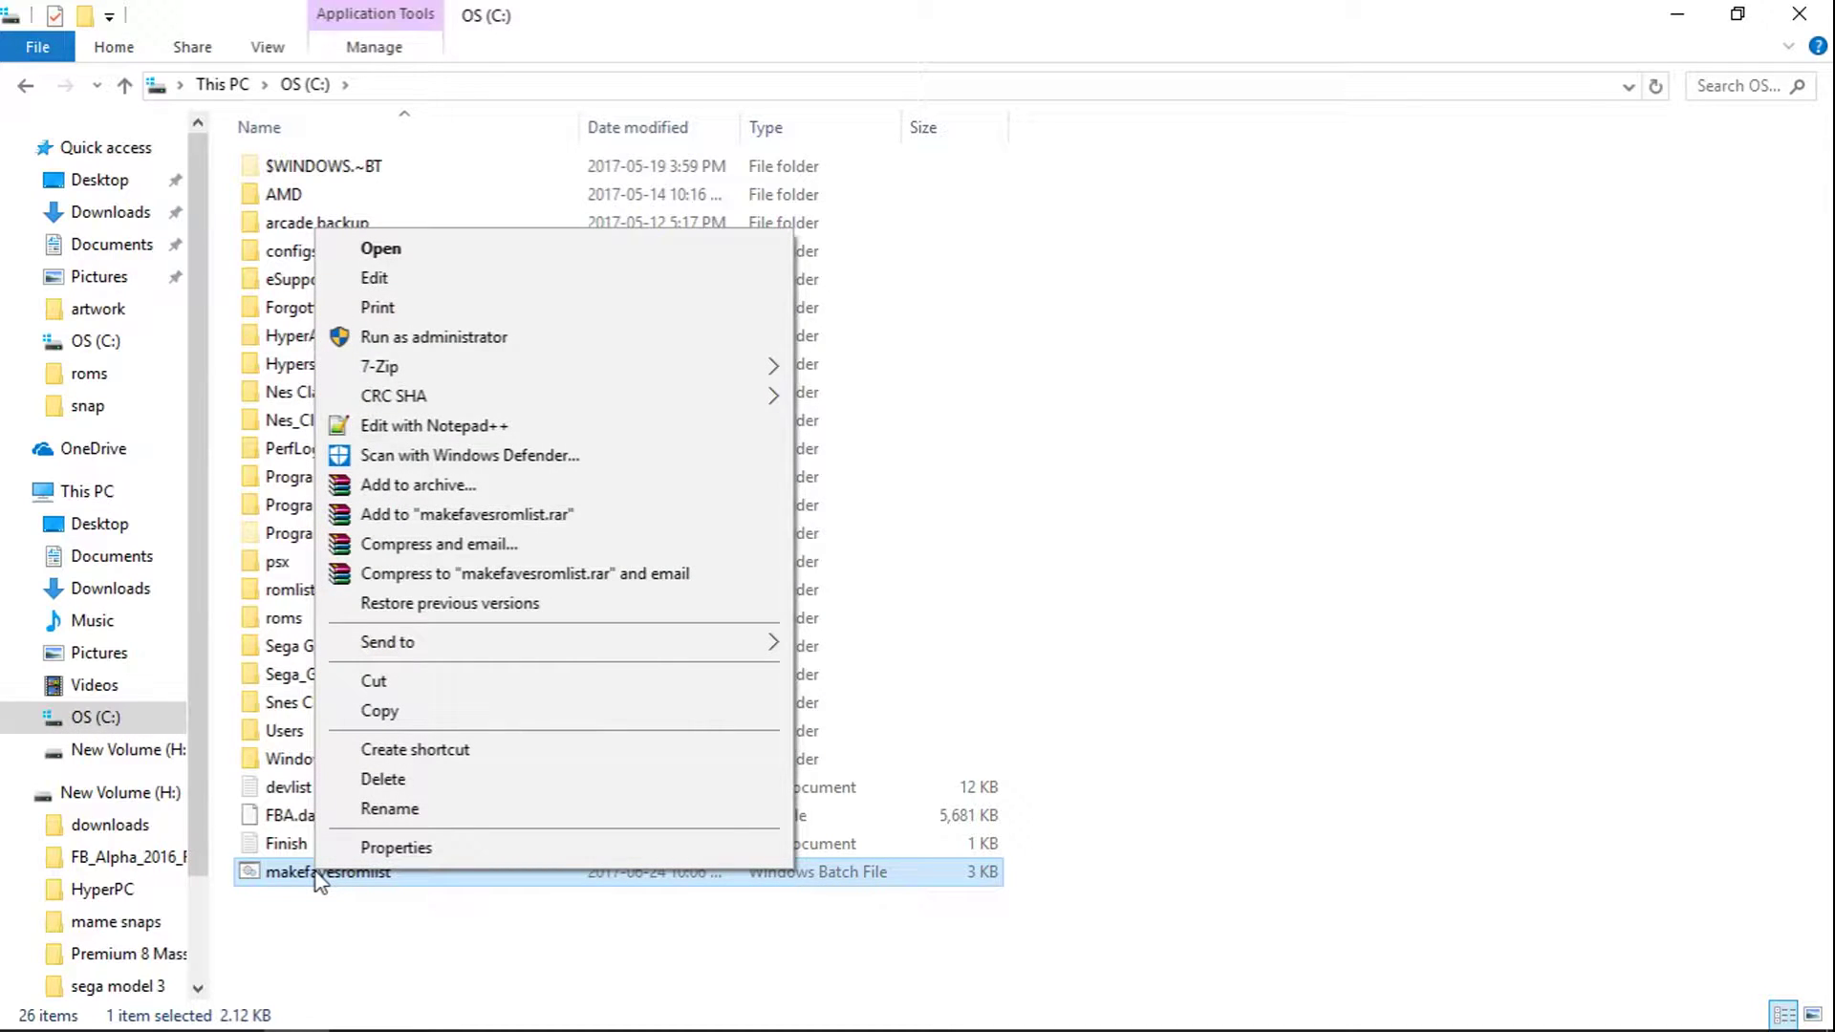
- Replace the line 13 cd path in makefavesromlist.bat with C:\HyperArcade\romlists and save
{"action": "left_click", "coordinate": [443, 430]}
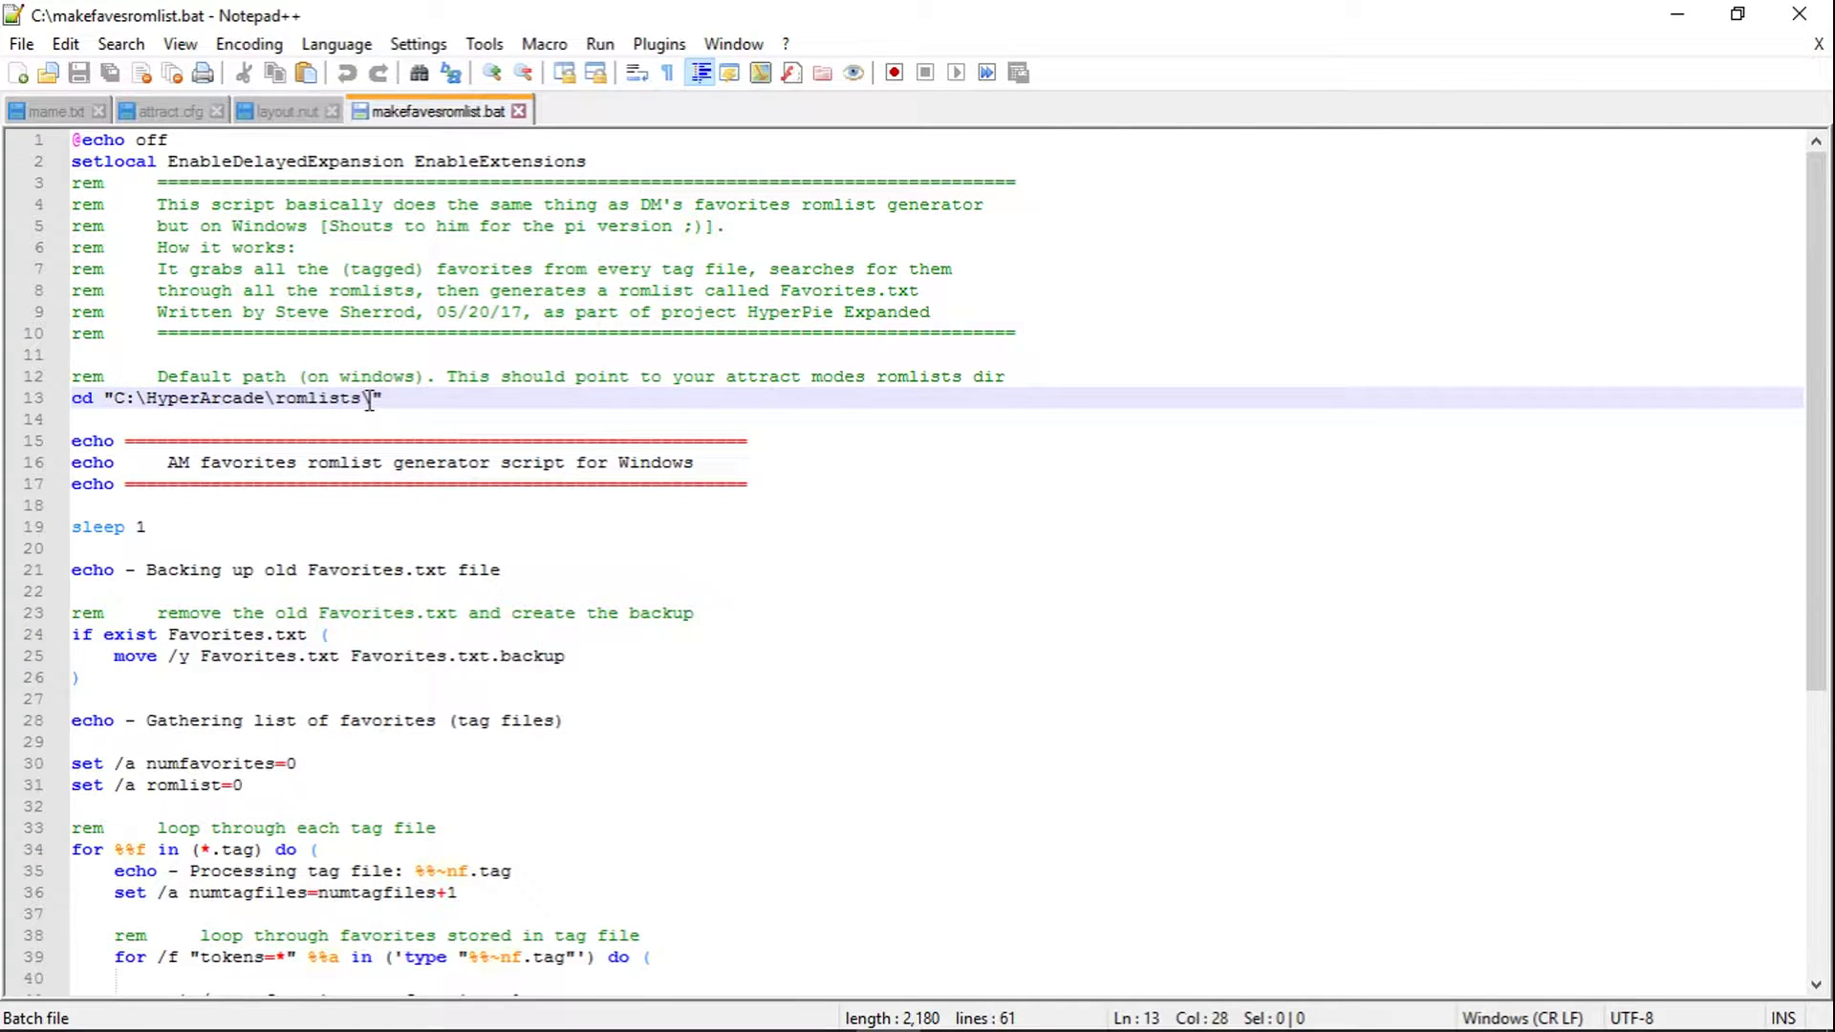
{"action": "left_click_drag", "start_coordinate": [373, 400], "coordinate": [112, 402]}
{"action": "key", "text": "ctrl+c"}
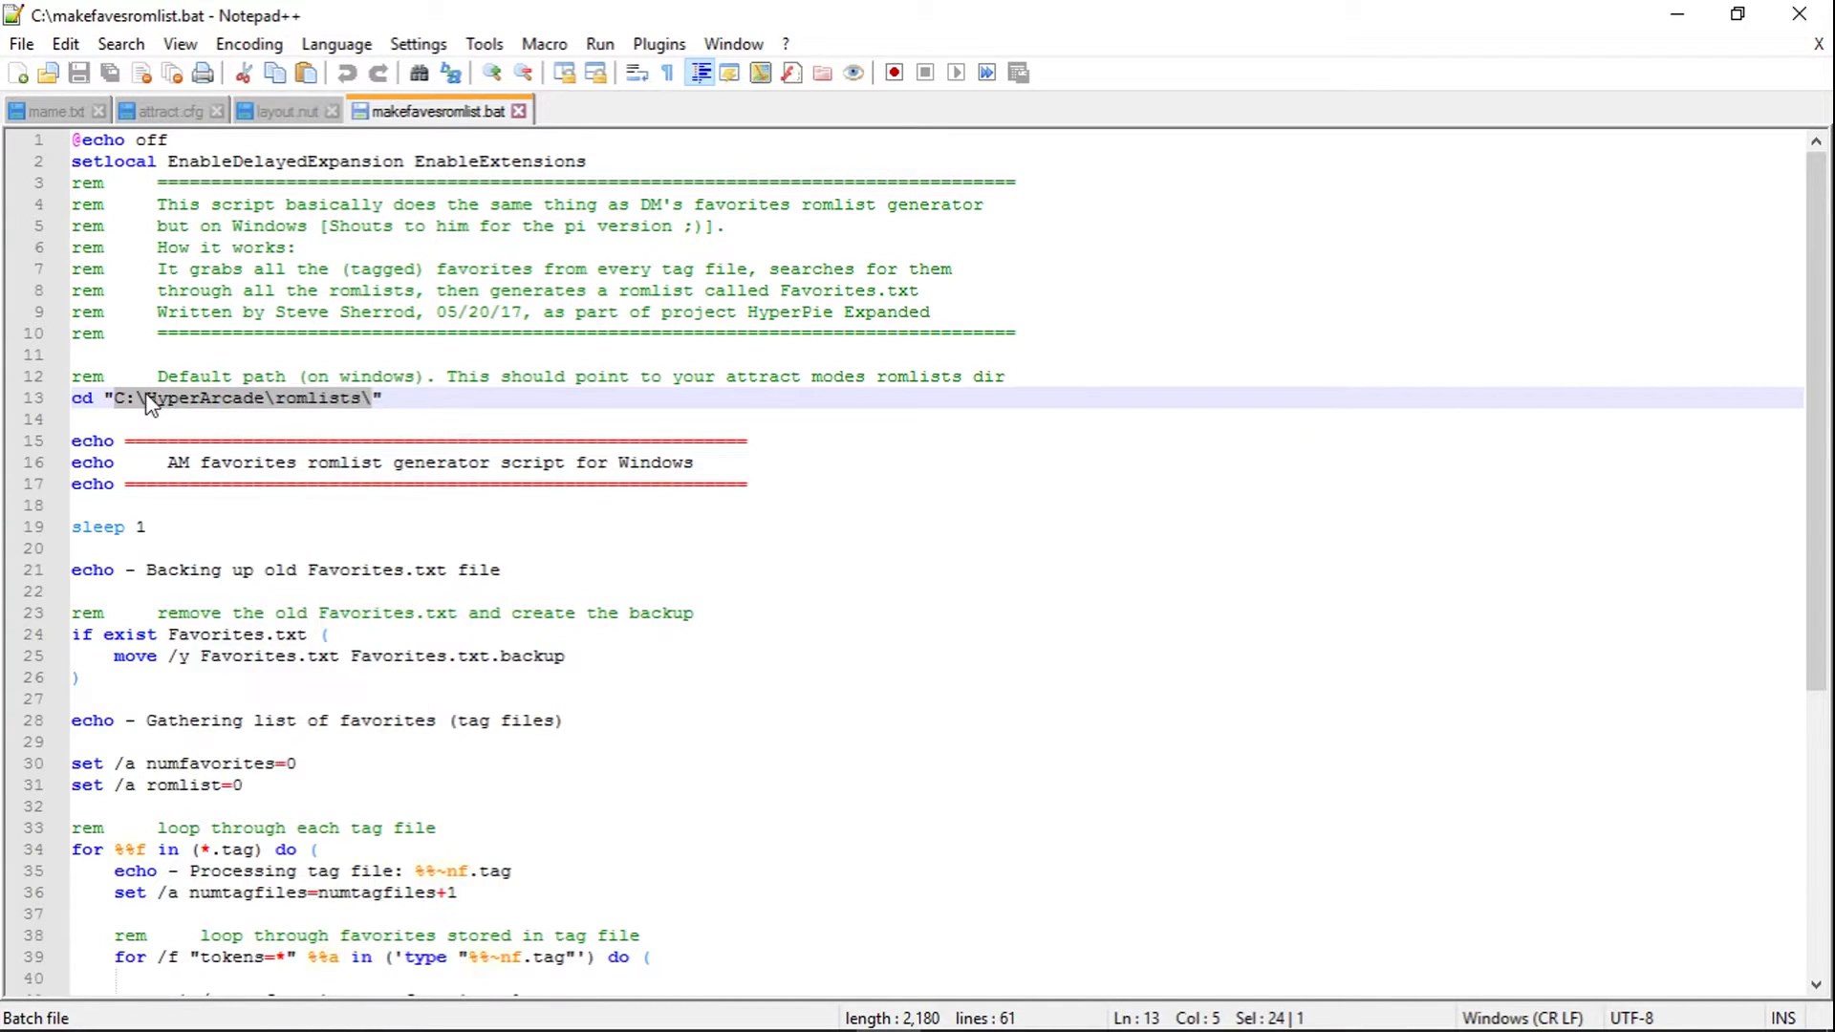
{"action": "right_click", "coordinate": [150, 403]}
{"action": "left_click", "coordinate": [224, 472]}
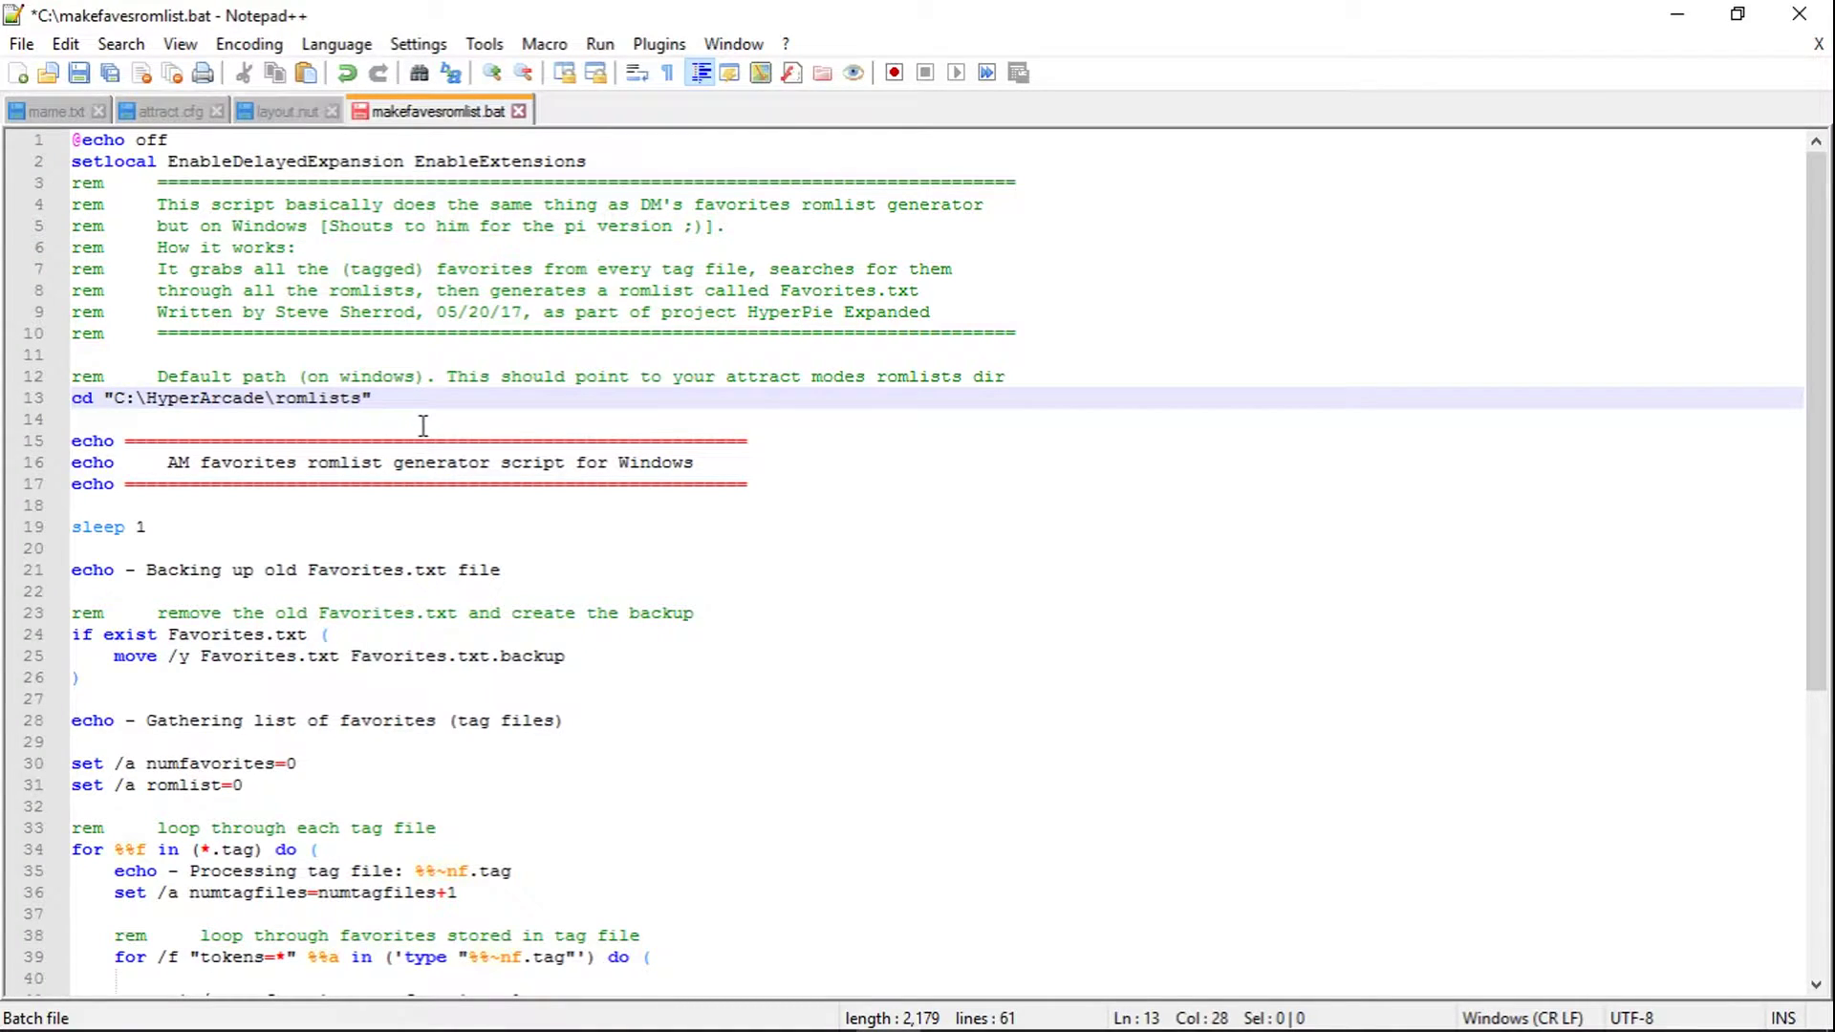
{"action": "left_click", "coordinate": [75, 76]}
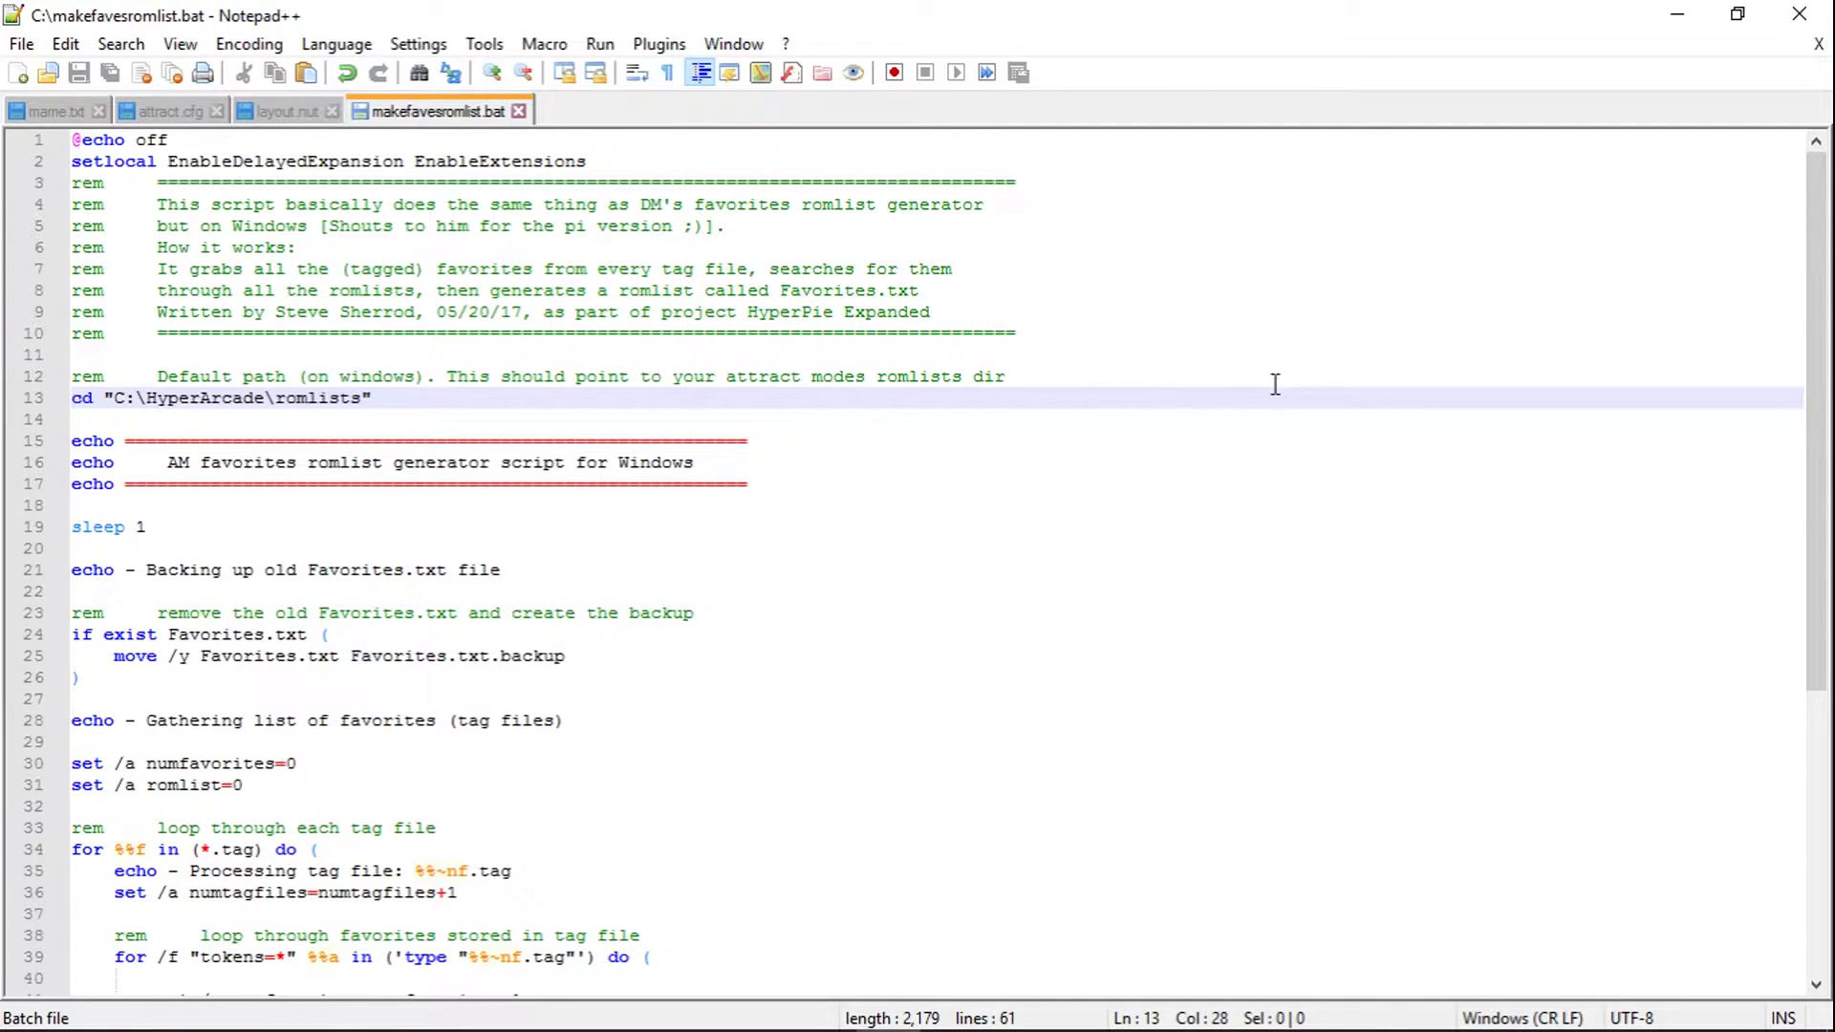
- Close Notepad++ and run attract from the HyperArcade folder, opening the Arcade Classics display
{"action": "left_click", "coordinate": [1798, 26]}
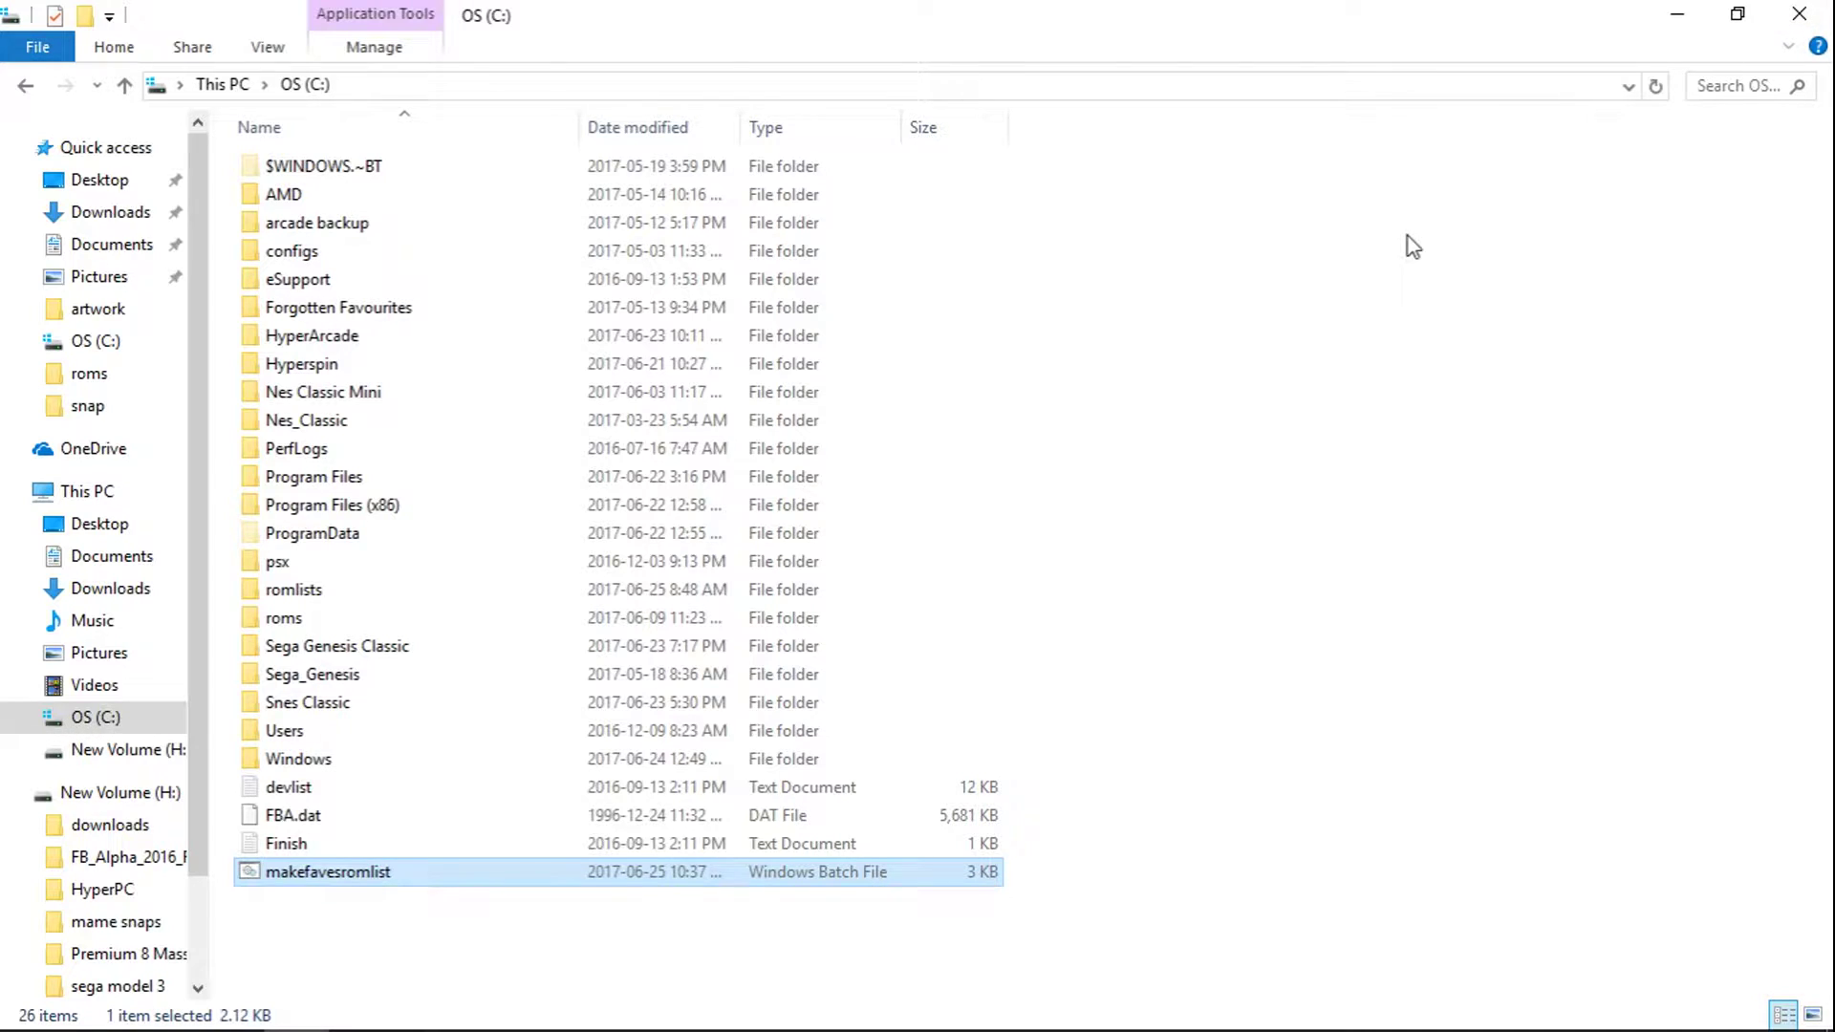
{"action": "double_click", "coordinate": [332, 348]}
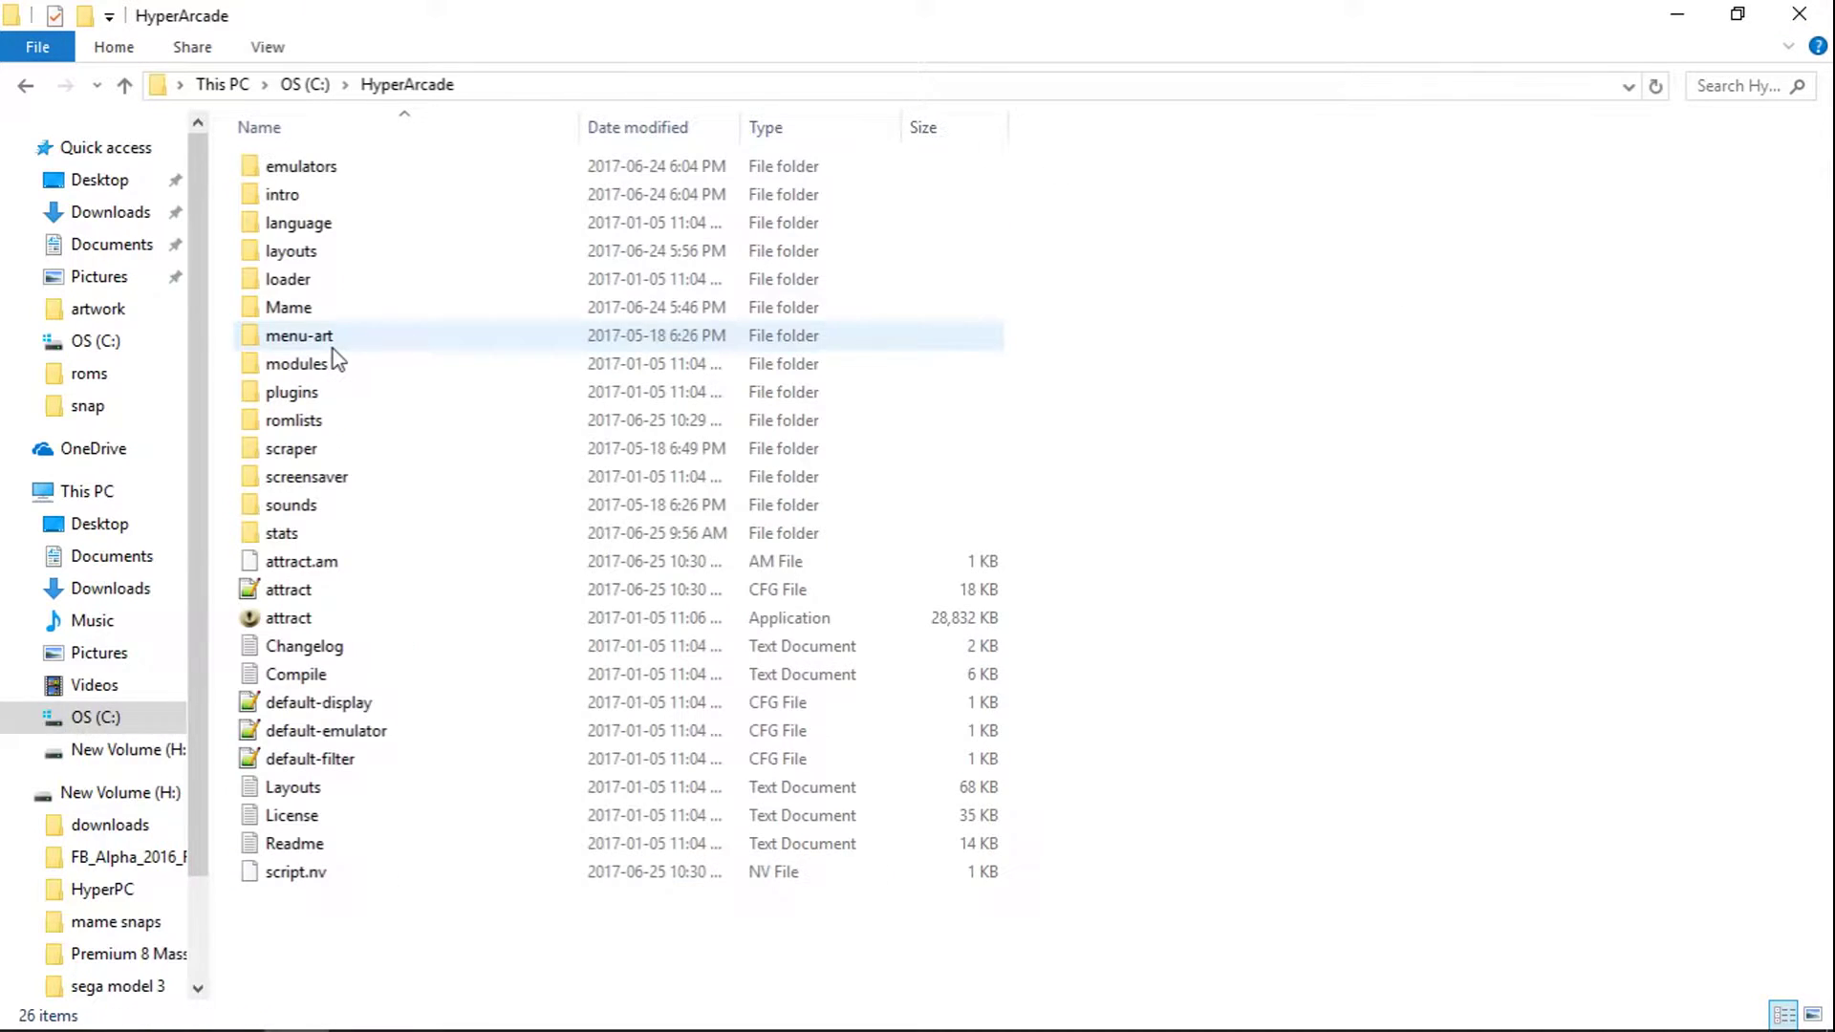
{"action": "double_click", "coordinate": [284, 618]}
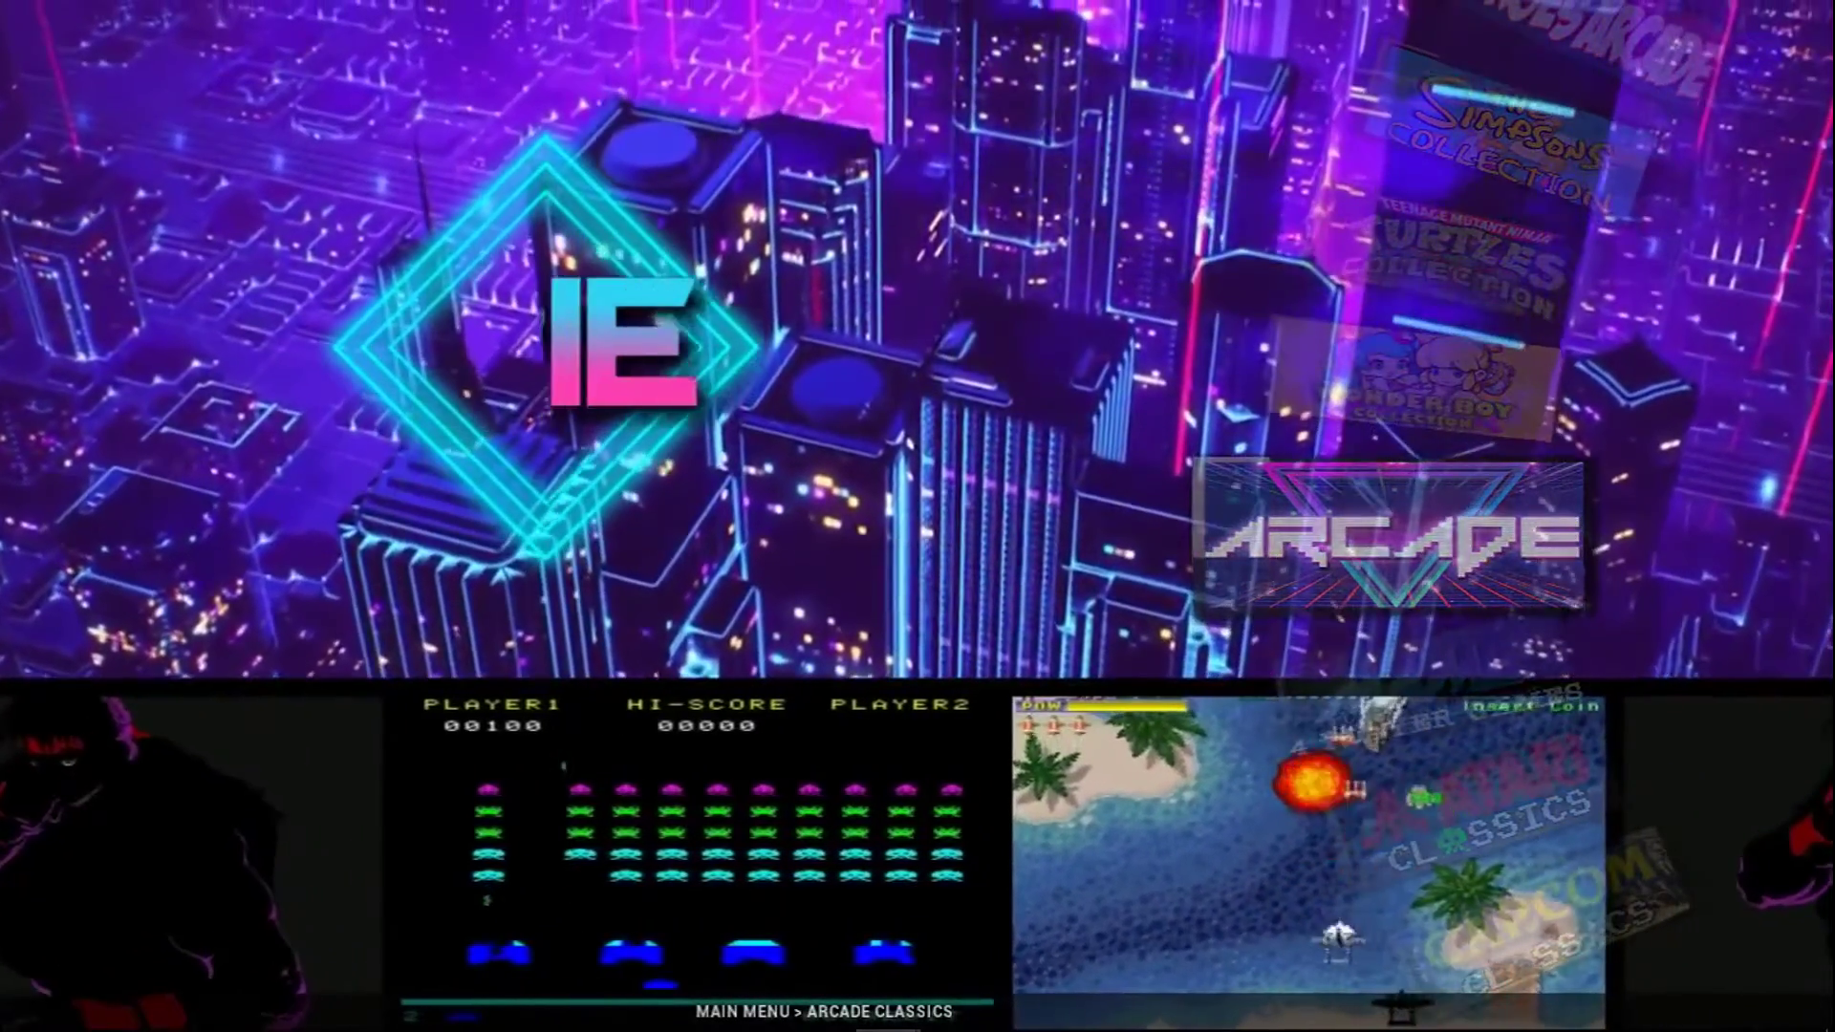
{"action": "key", "text": "Tab"}
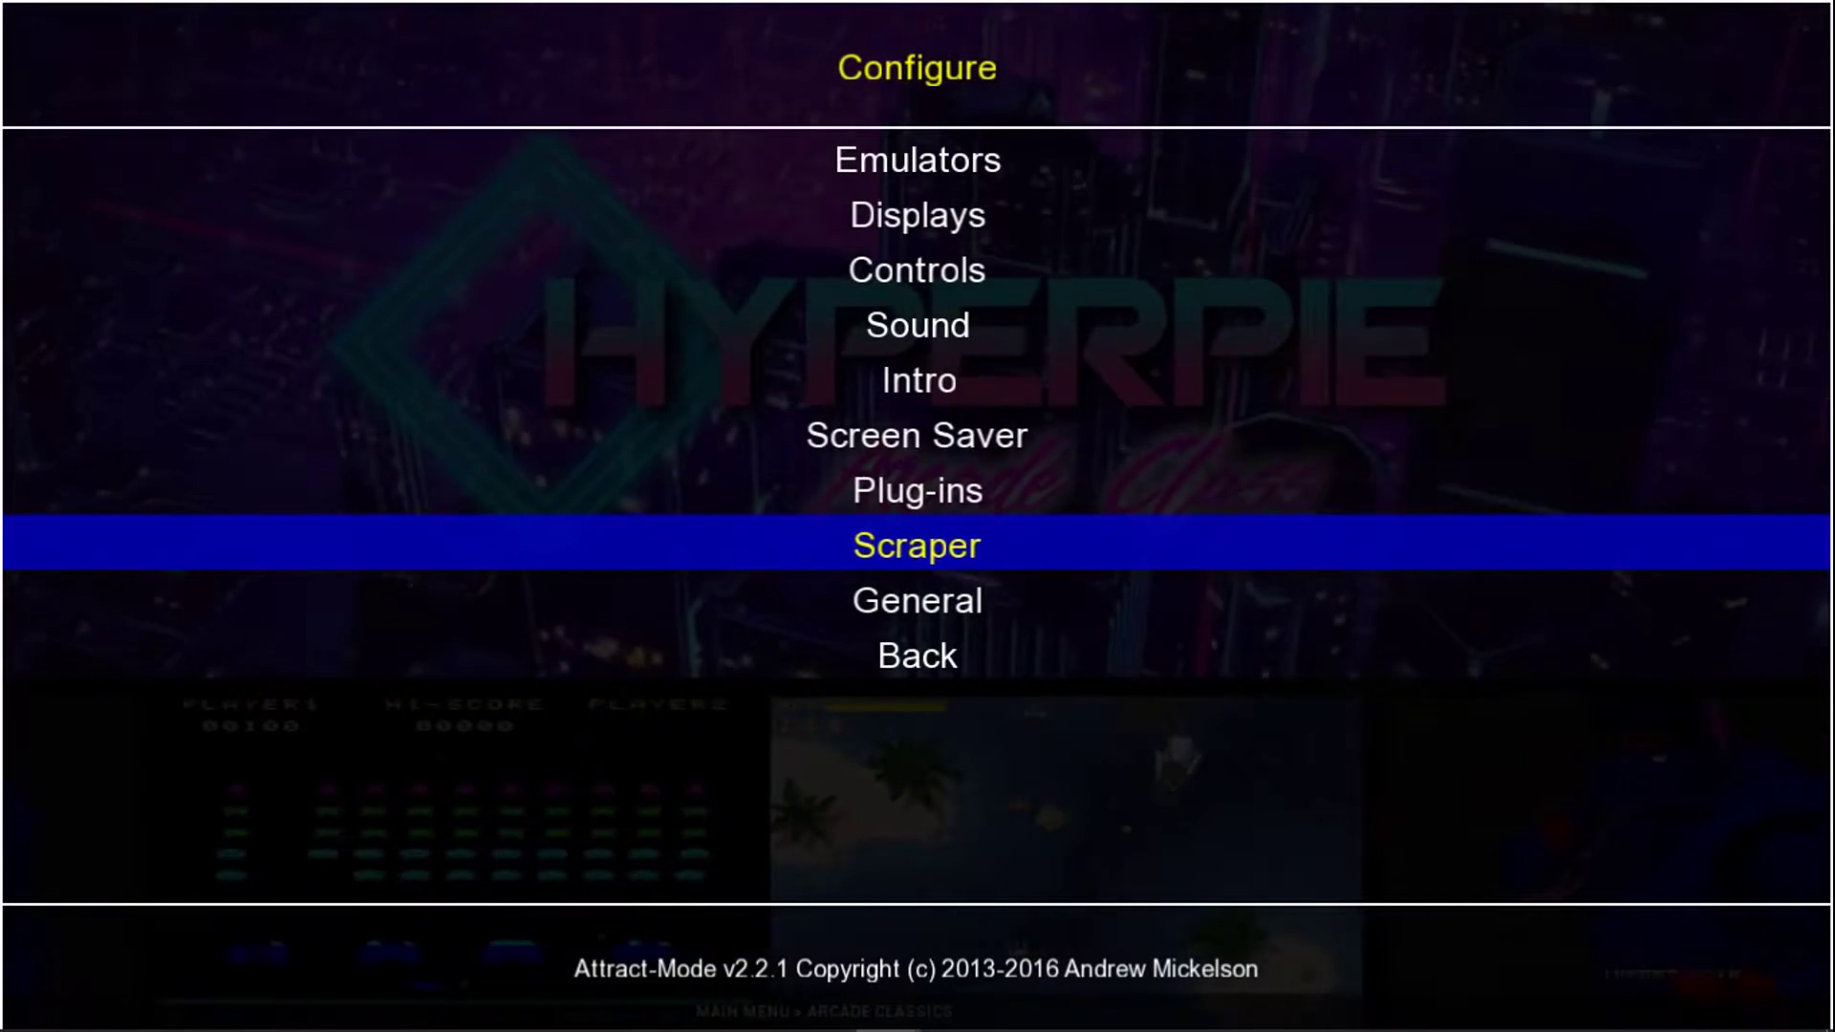
{"action": "key", "text": "Up"}
{"action": "key", "text": "Up"}
{"action": "key", "text": "Up"}
{"action": "key", "text": "Up"}
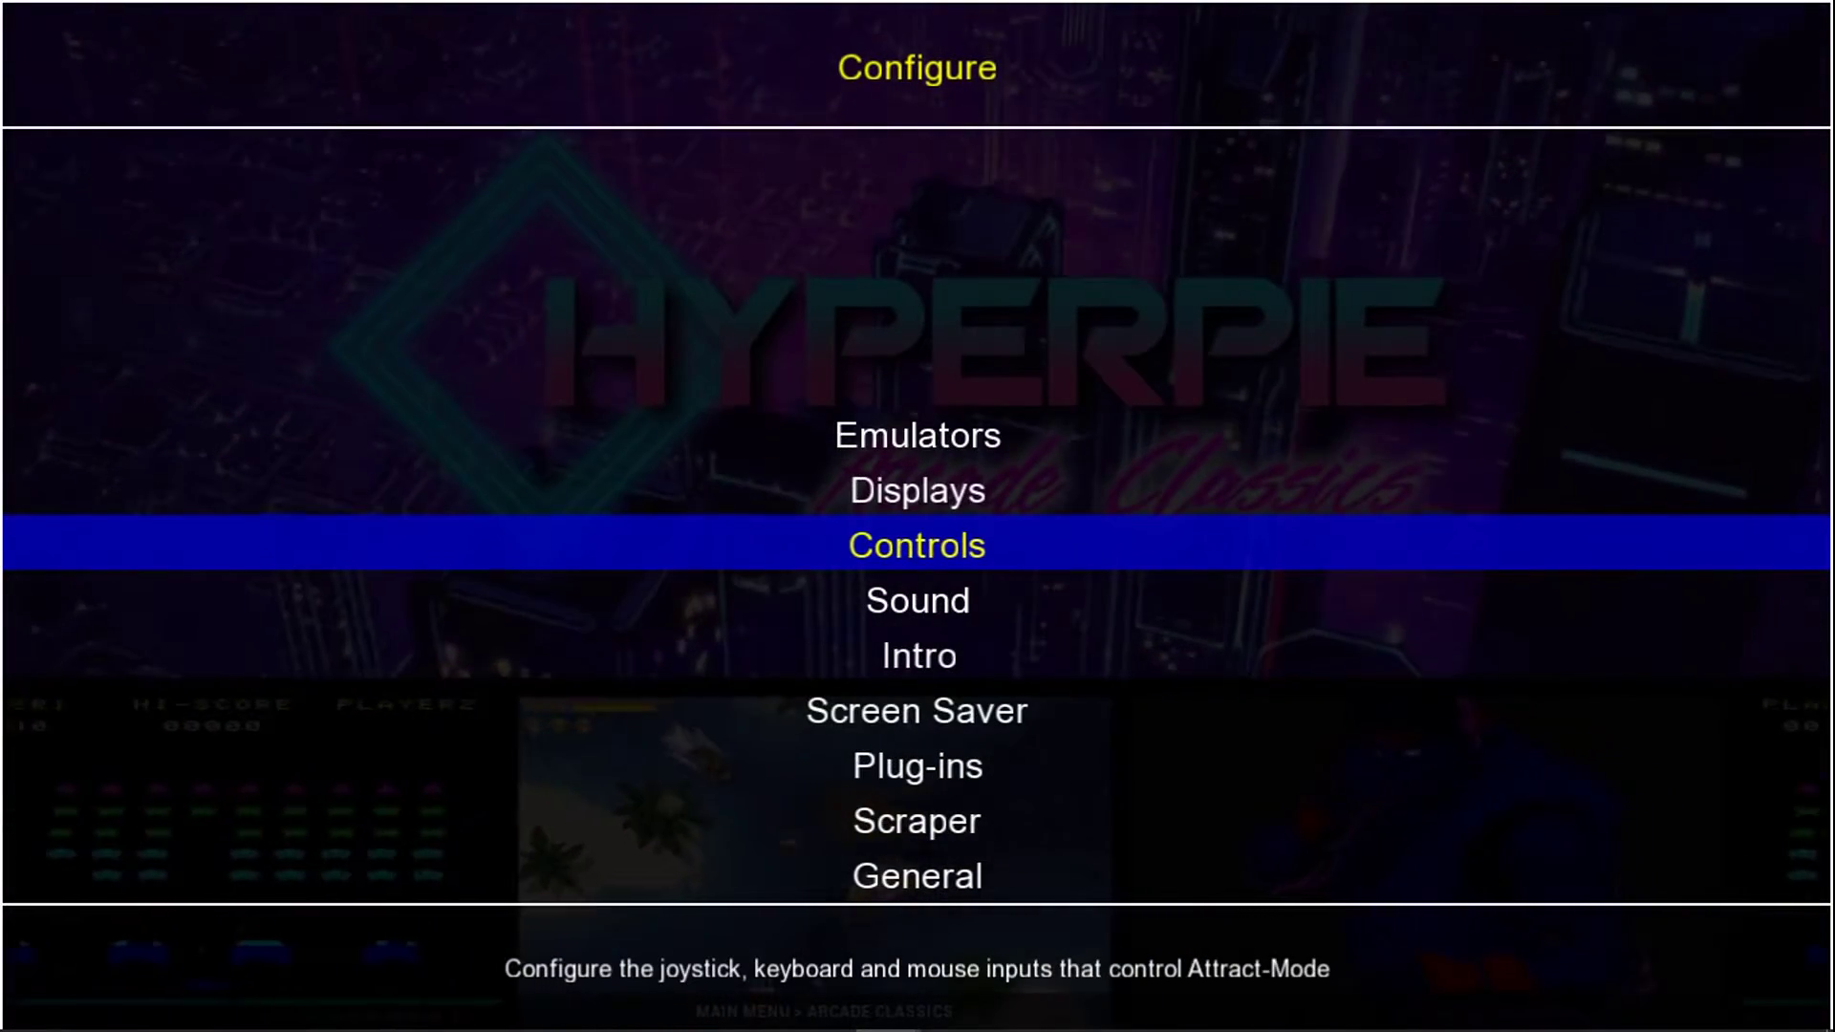
{"action": "key", "text": "Return"}
{"action": "key", "text": "Down"}
{"action": "key", "text": "Down"}
{"action": "key", "text": "Down"}
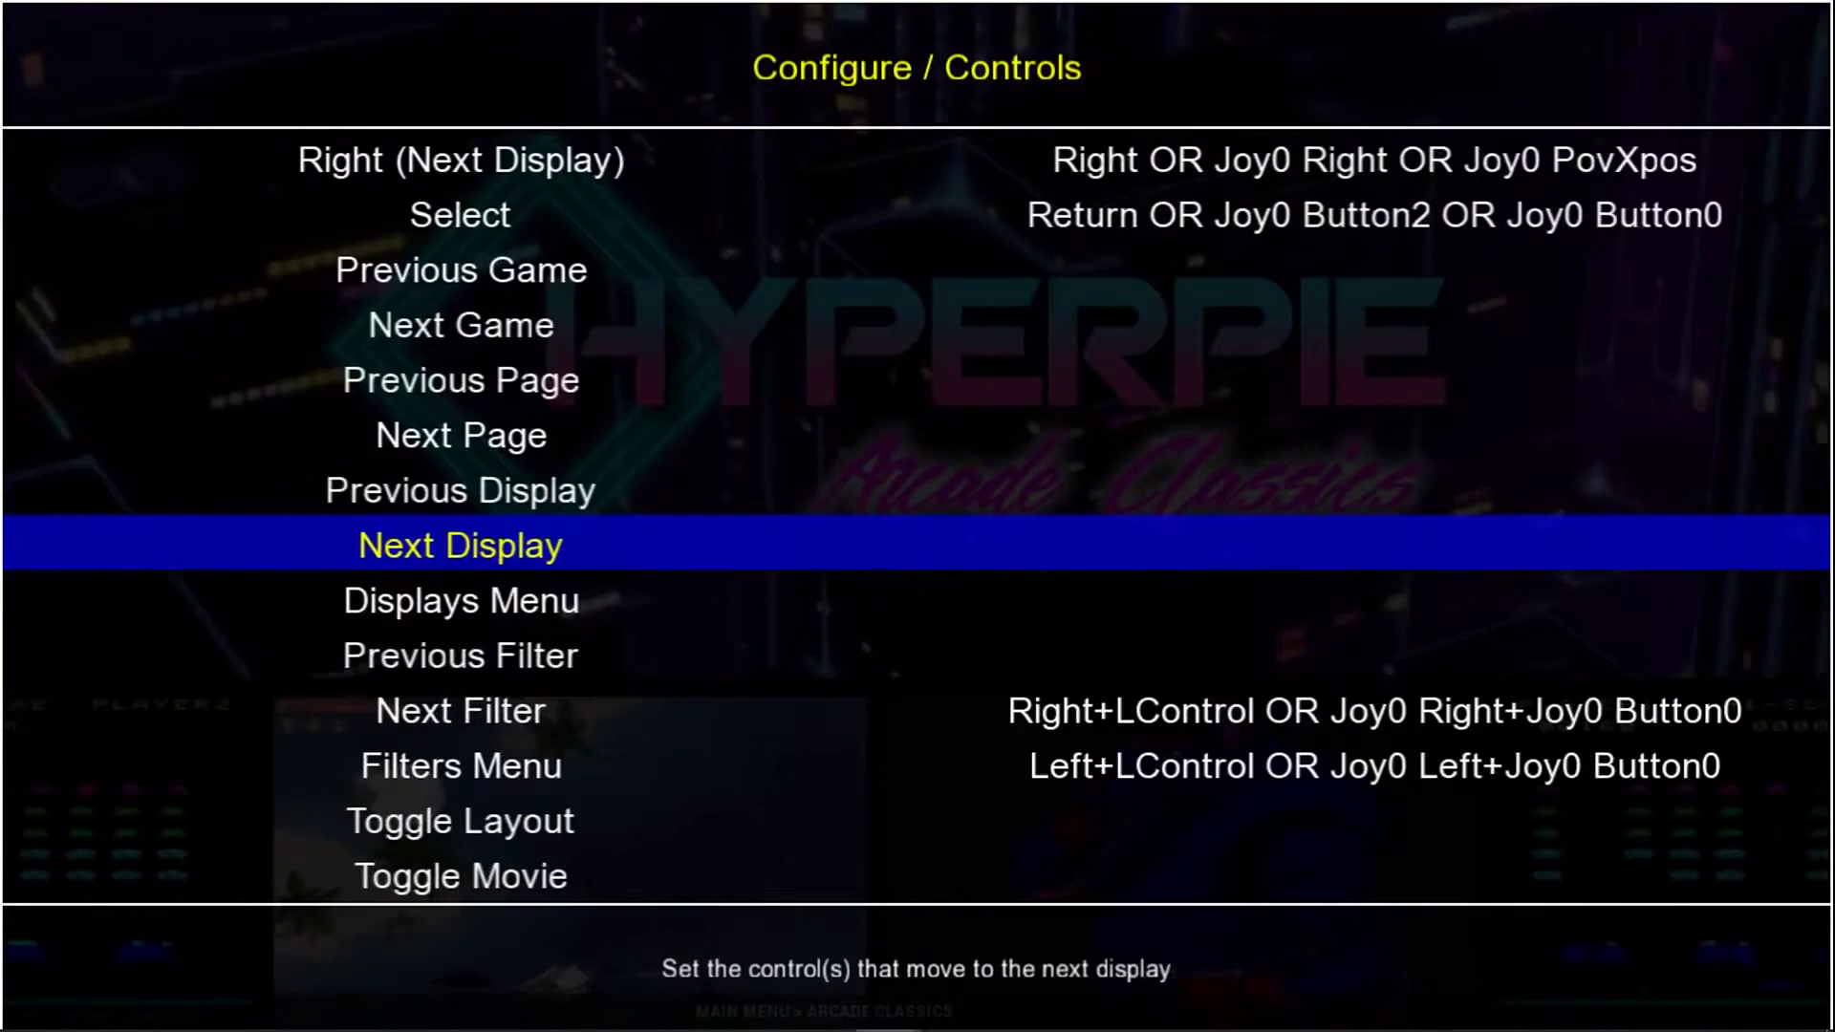
{"action": "key", "text": "Down"}
{"action": "key", "text": "Down"}
{"action": "key", "text": "Down"}
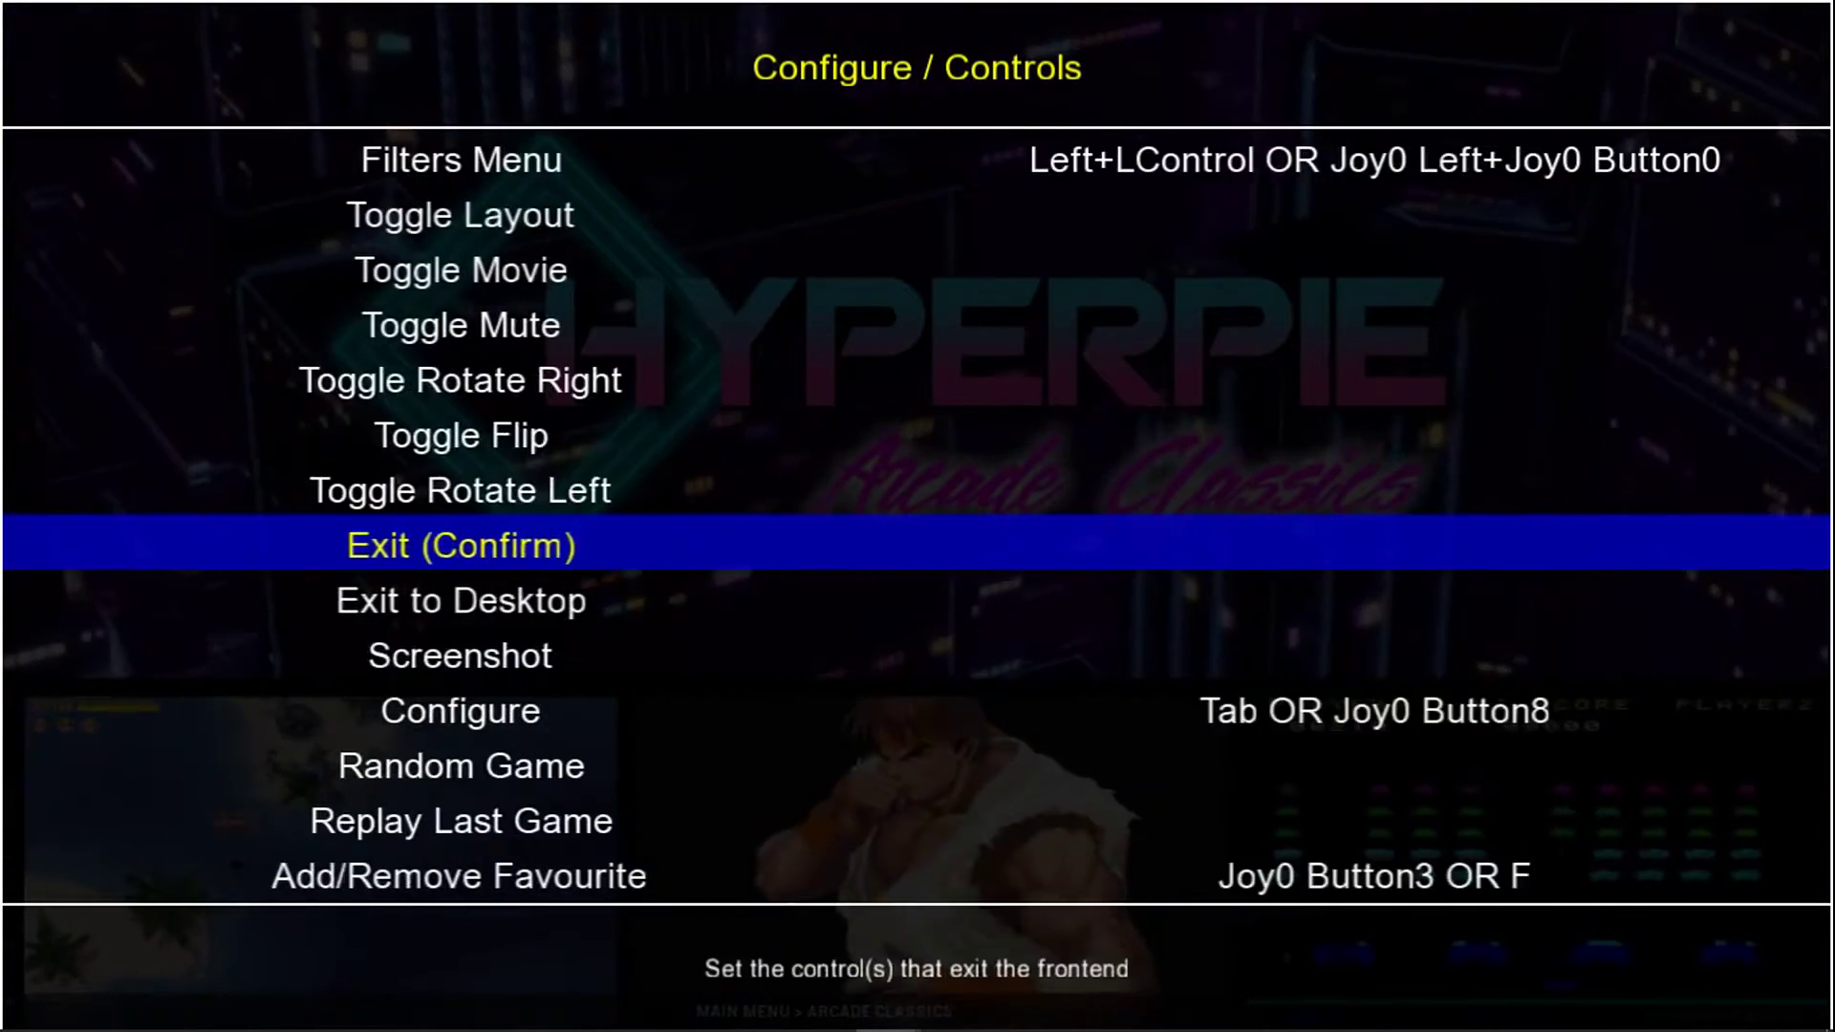
{"action": "key", "text": "Down"}
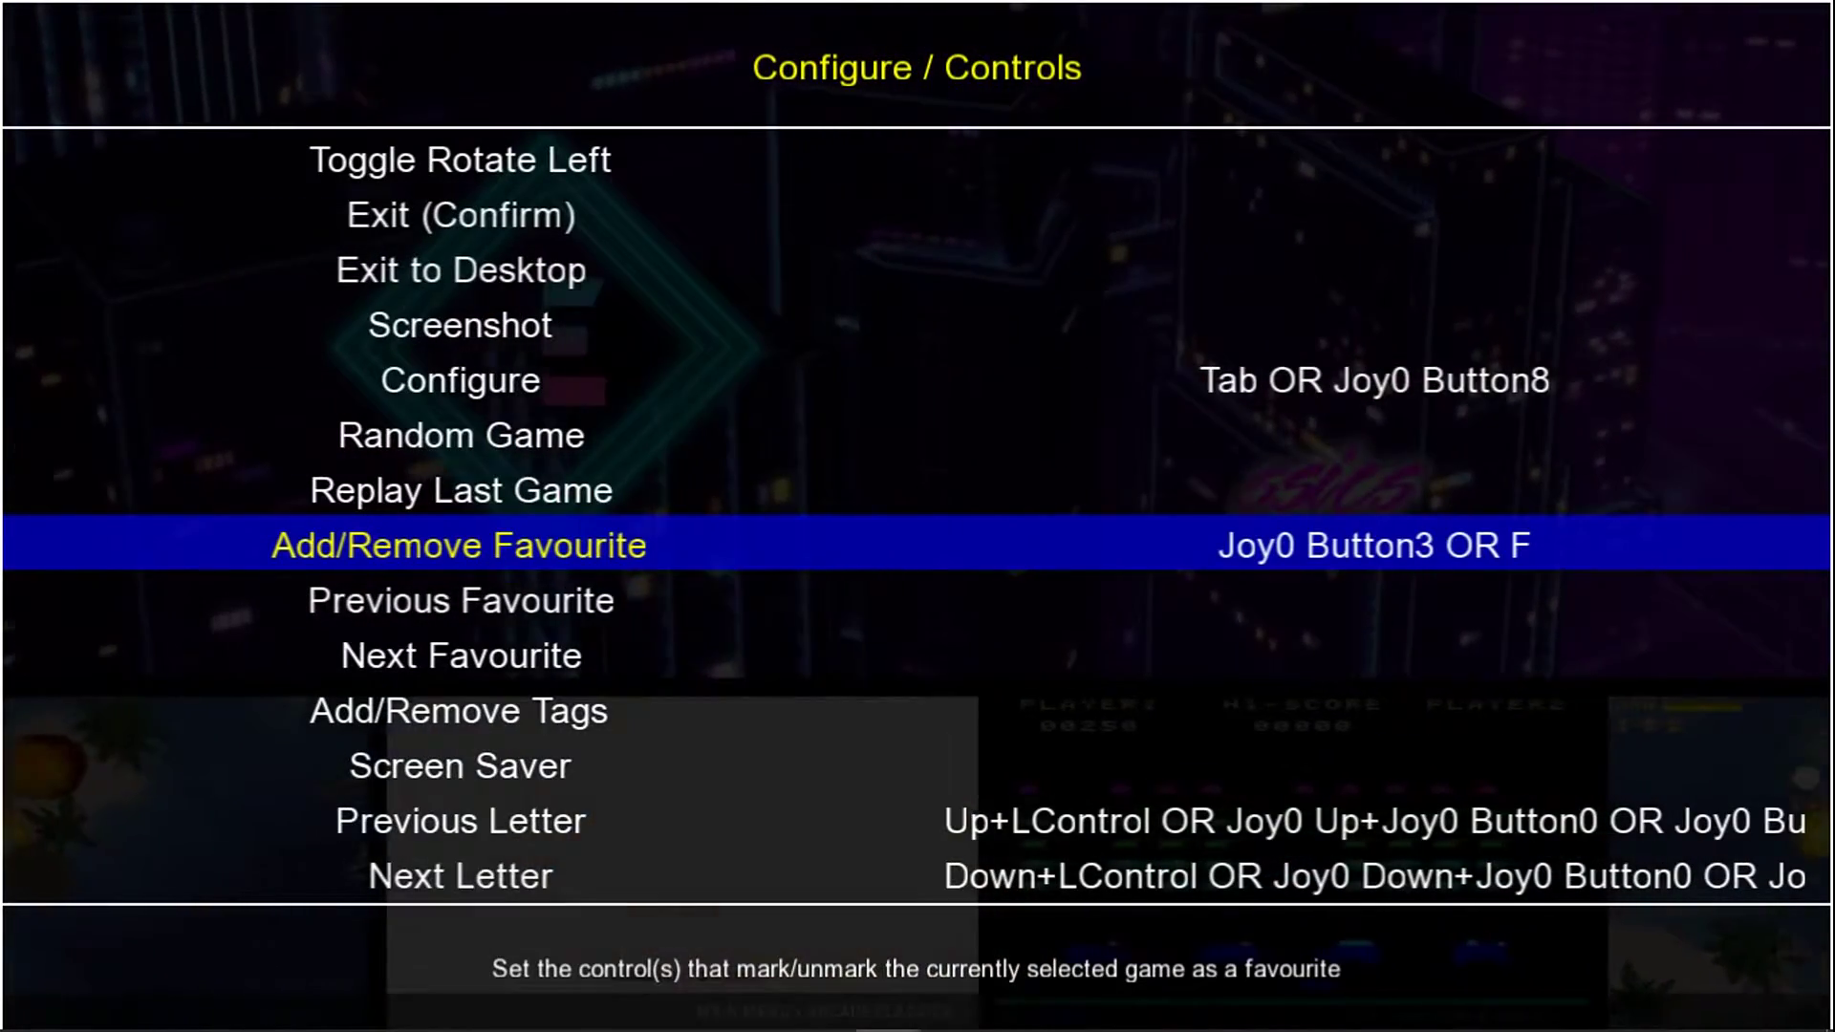
{"action": "key", "text": "Return"}
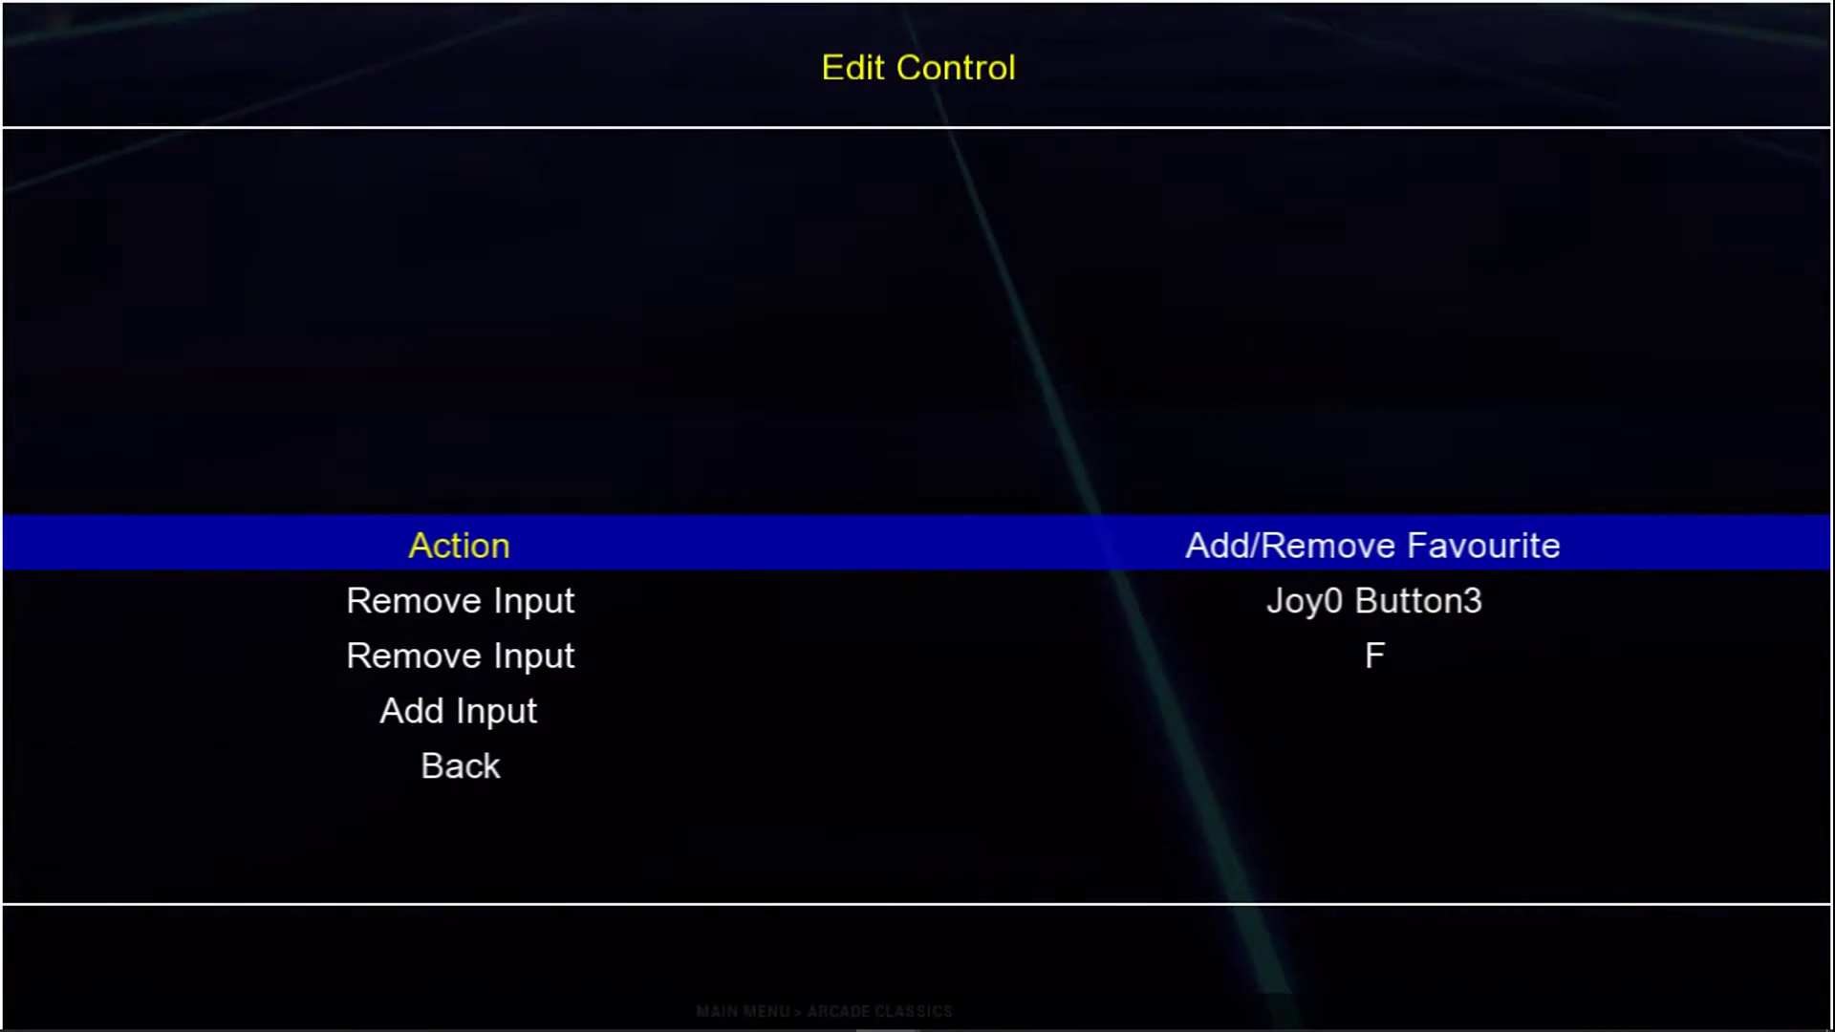
{"action": "key", "text": "Down"}
{"action": "key", "text": "Down"}
{"action": "key", "text": "Down"}
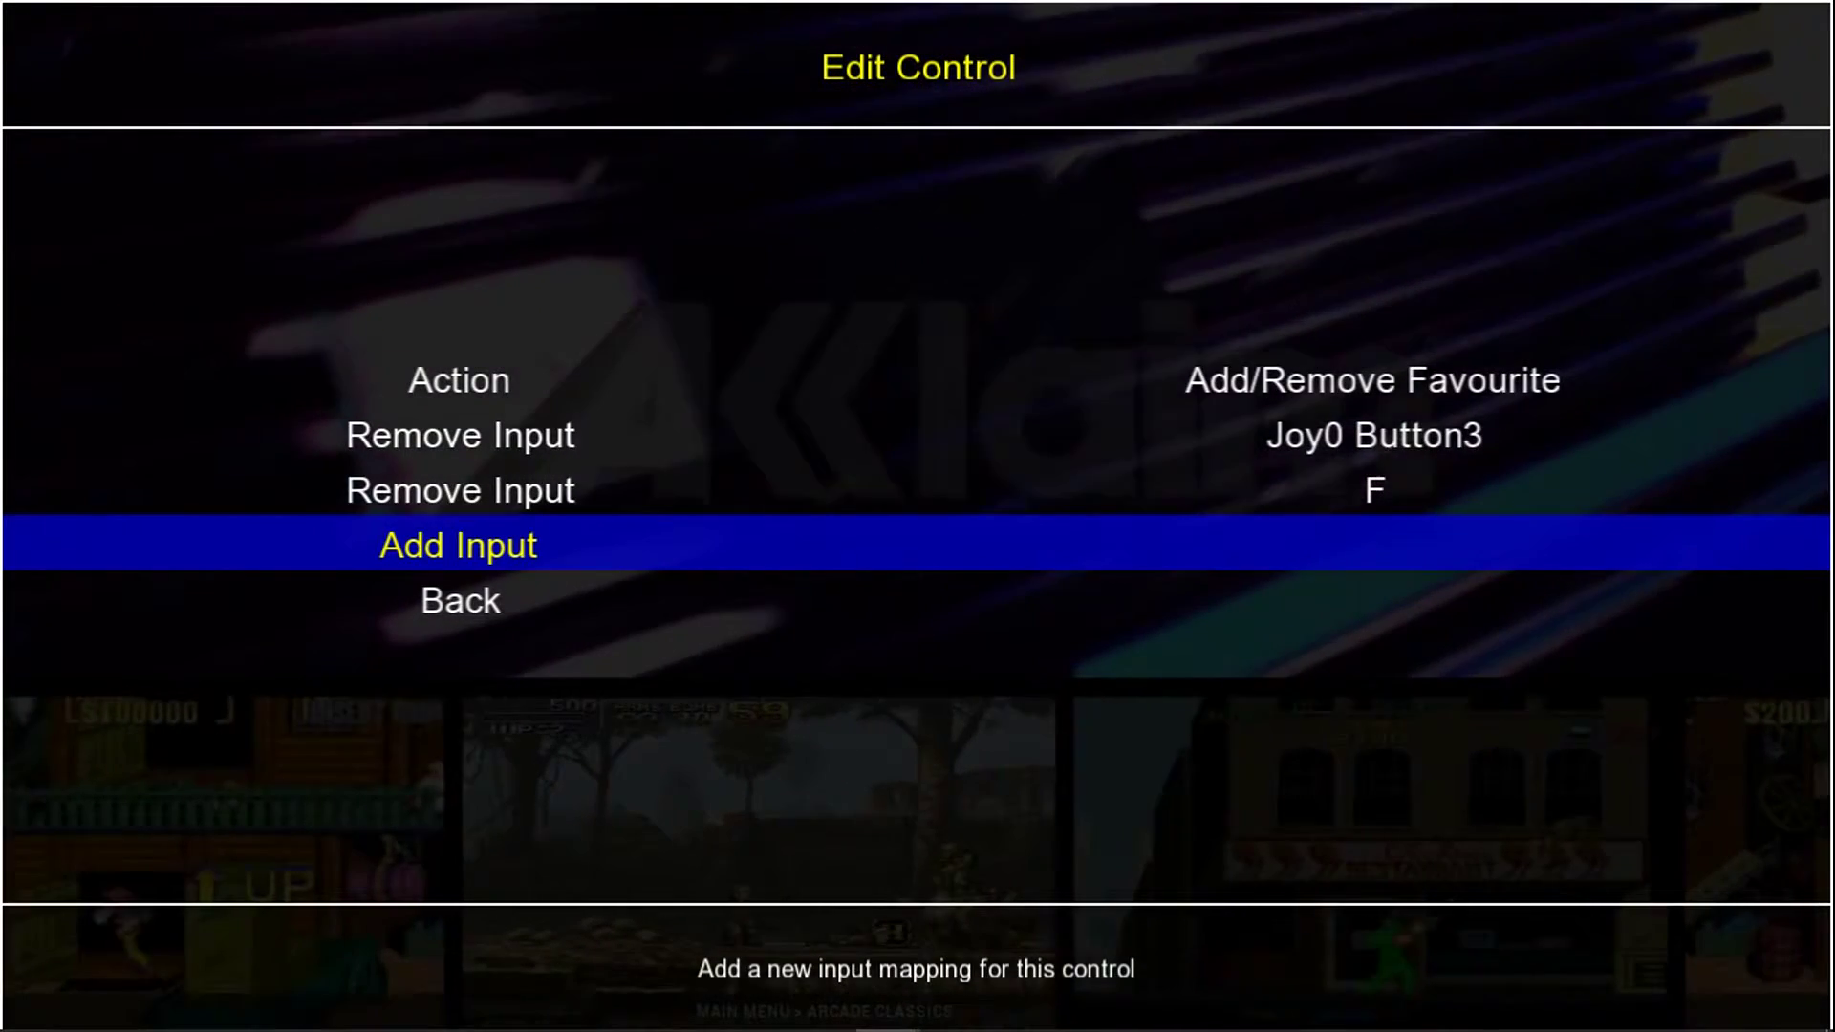
{"action": "key", "text": "Return"}
{"action": "key", "text": "Escape"}
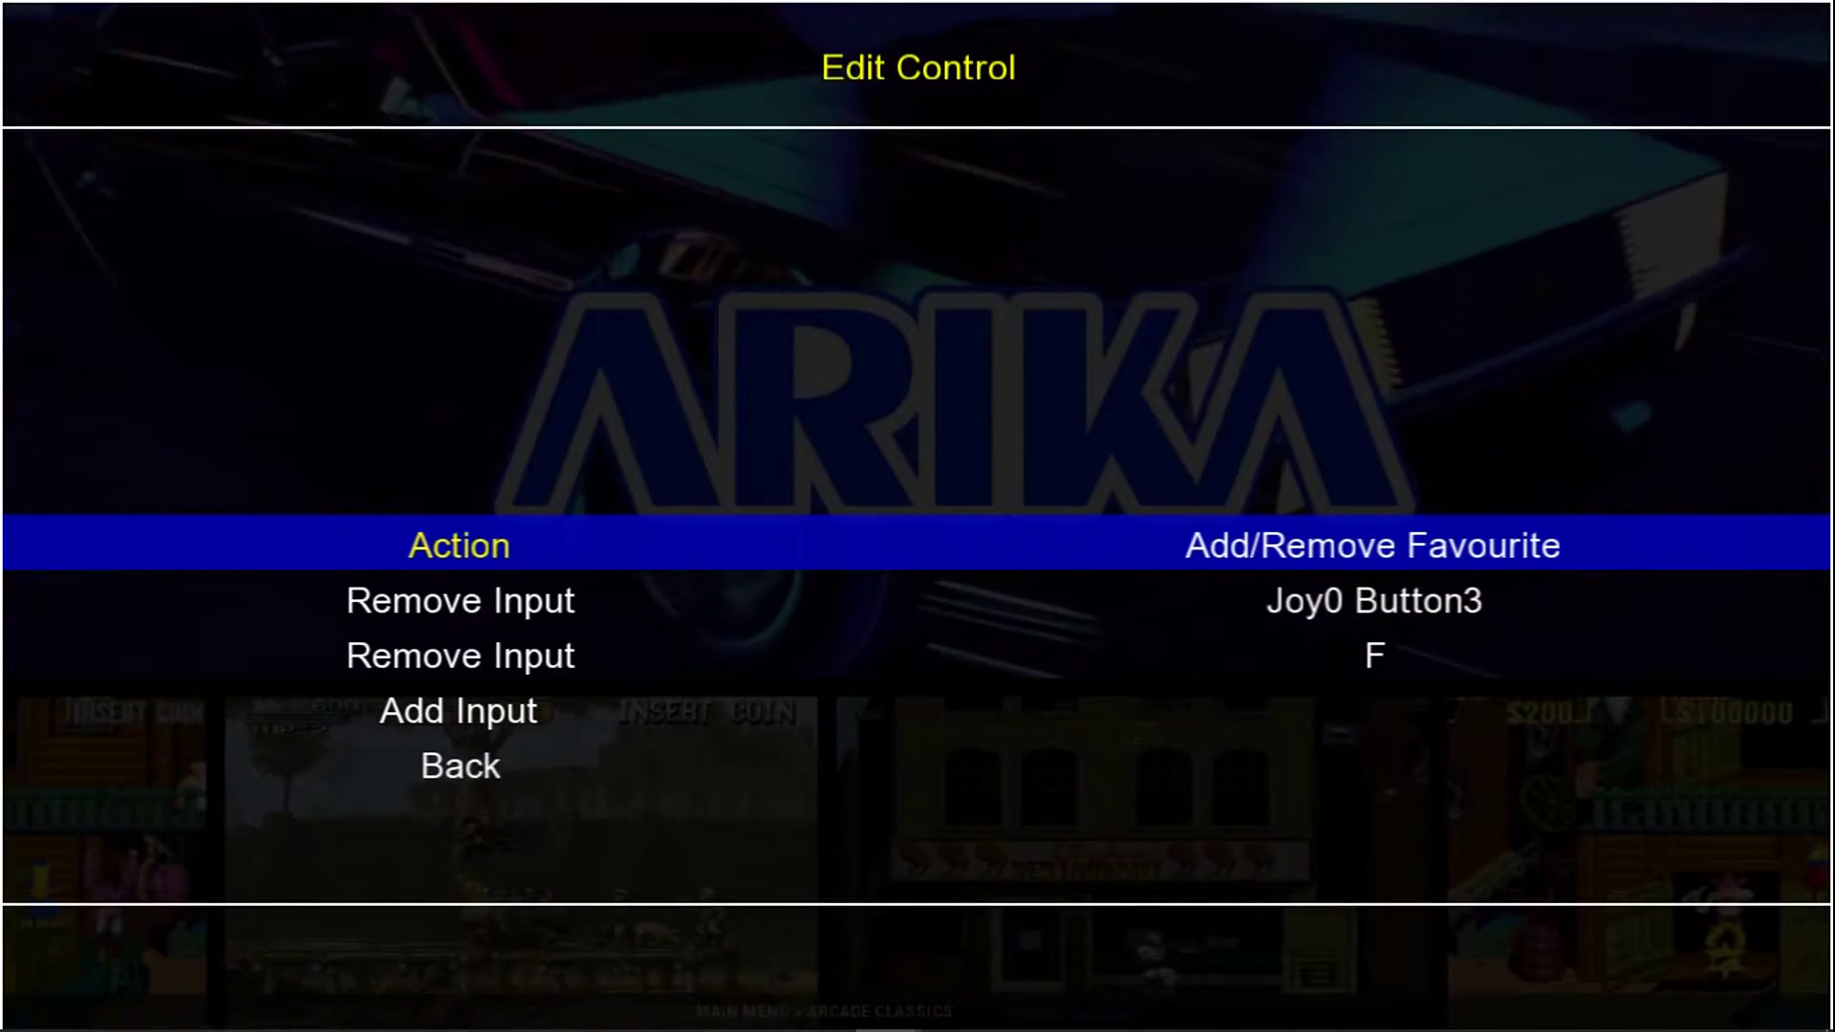
{"action": "key", "text": "Down"}
{"action": "key", "text": "Down"}
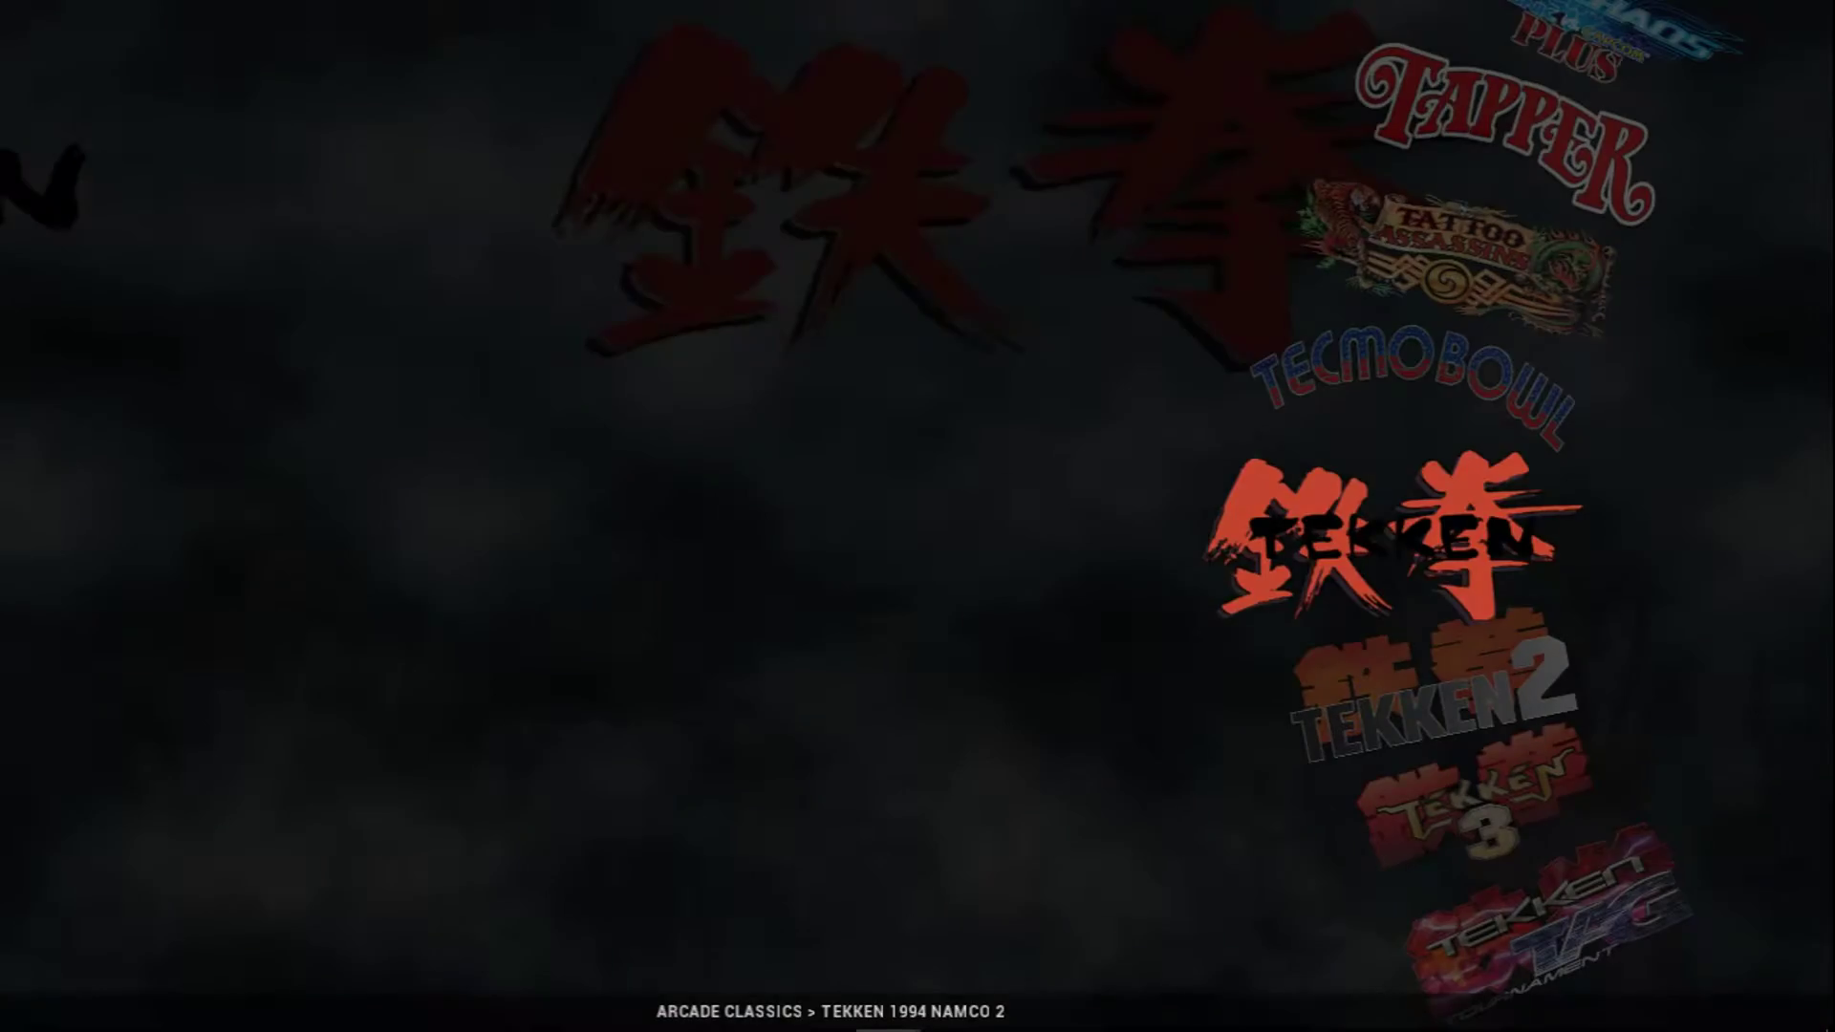
{"action": "key", "text": "Up"}
{"action": "key", "text": "Up"}
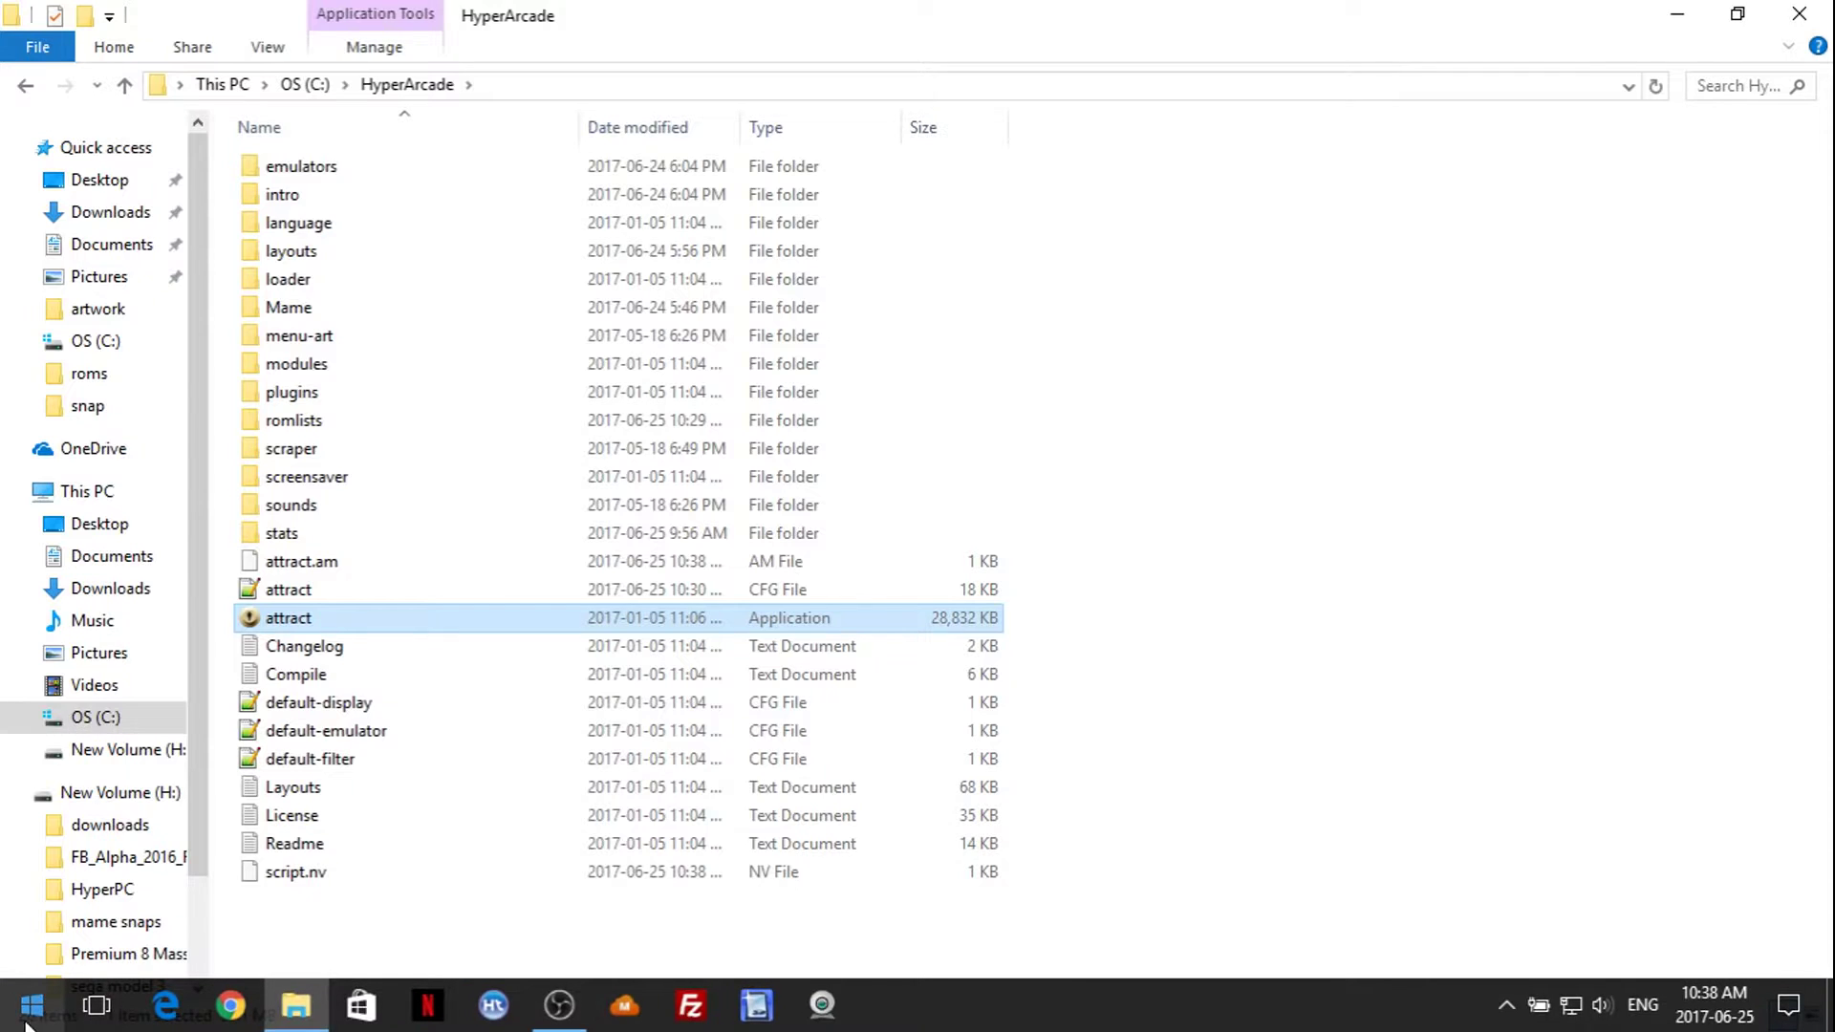
- In Command Prompt, run makefavesromlist.bat from C:\ to write Favorites.txt with 7 favorites
{"action": "left_click", "coordinate": [31, 1006]}
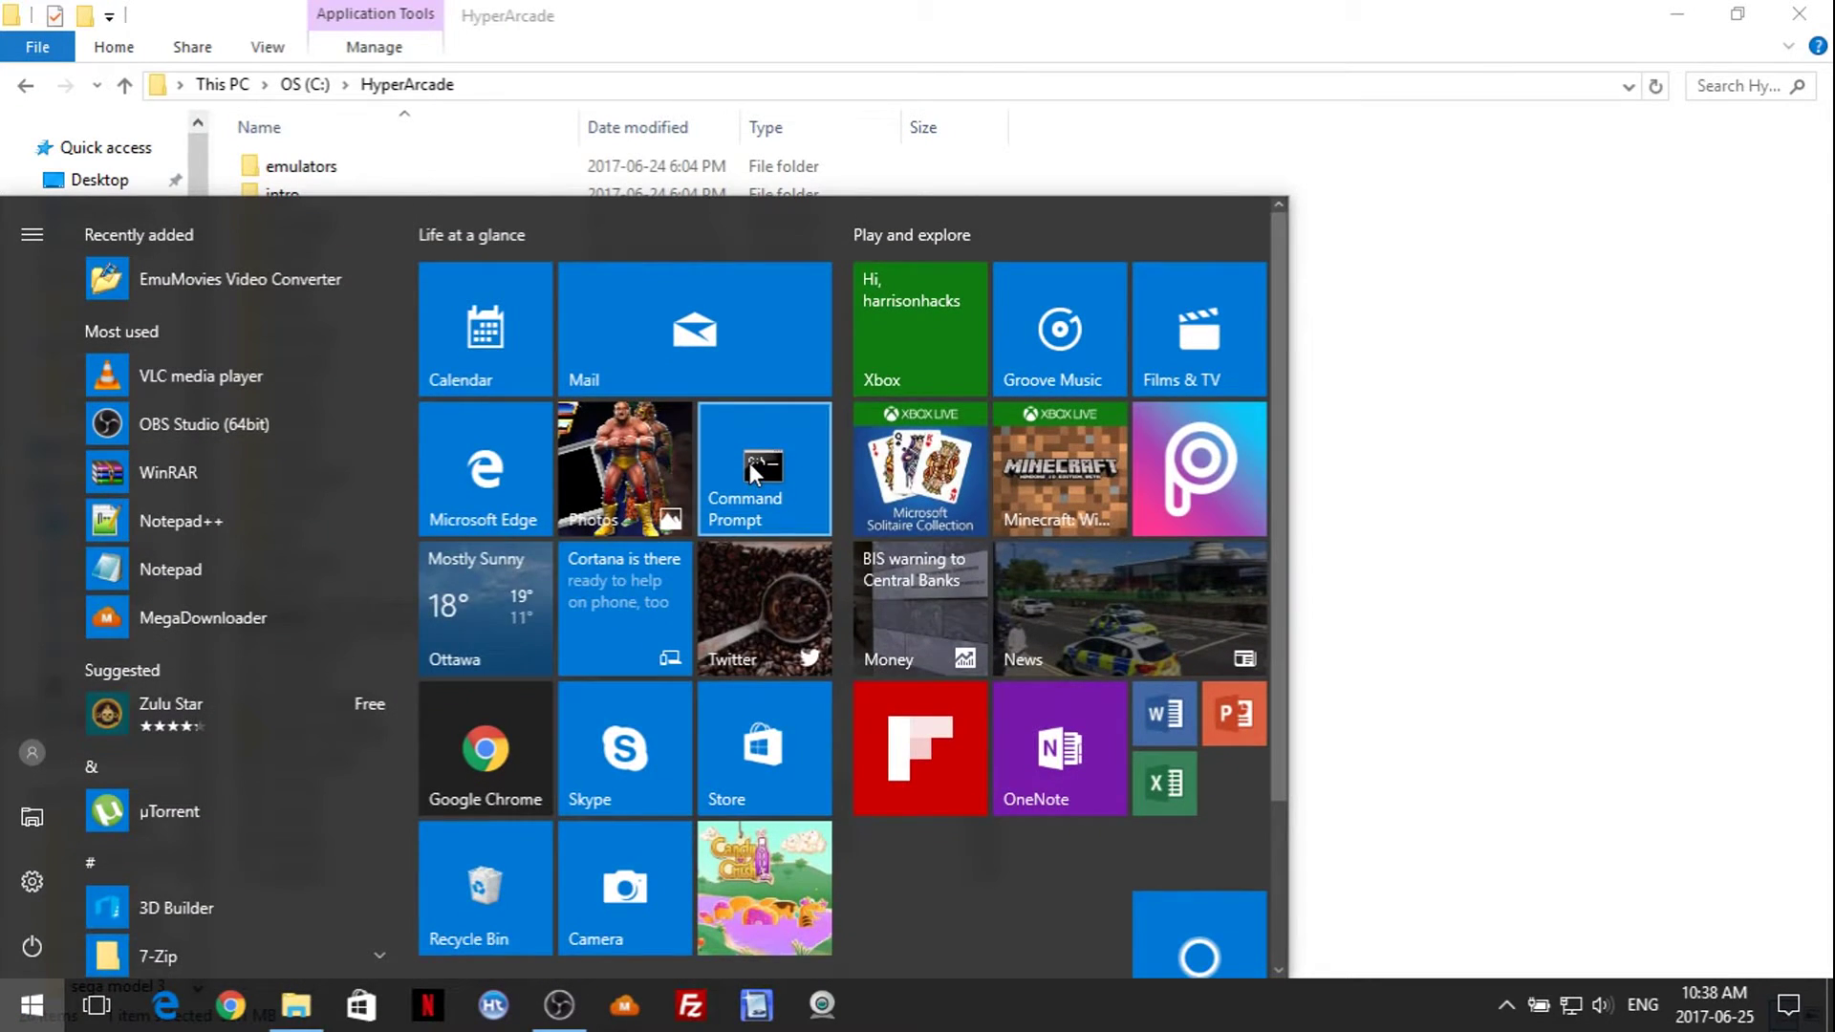
{"action": "left_click", "coordinate": [749, 463]}
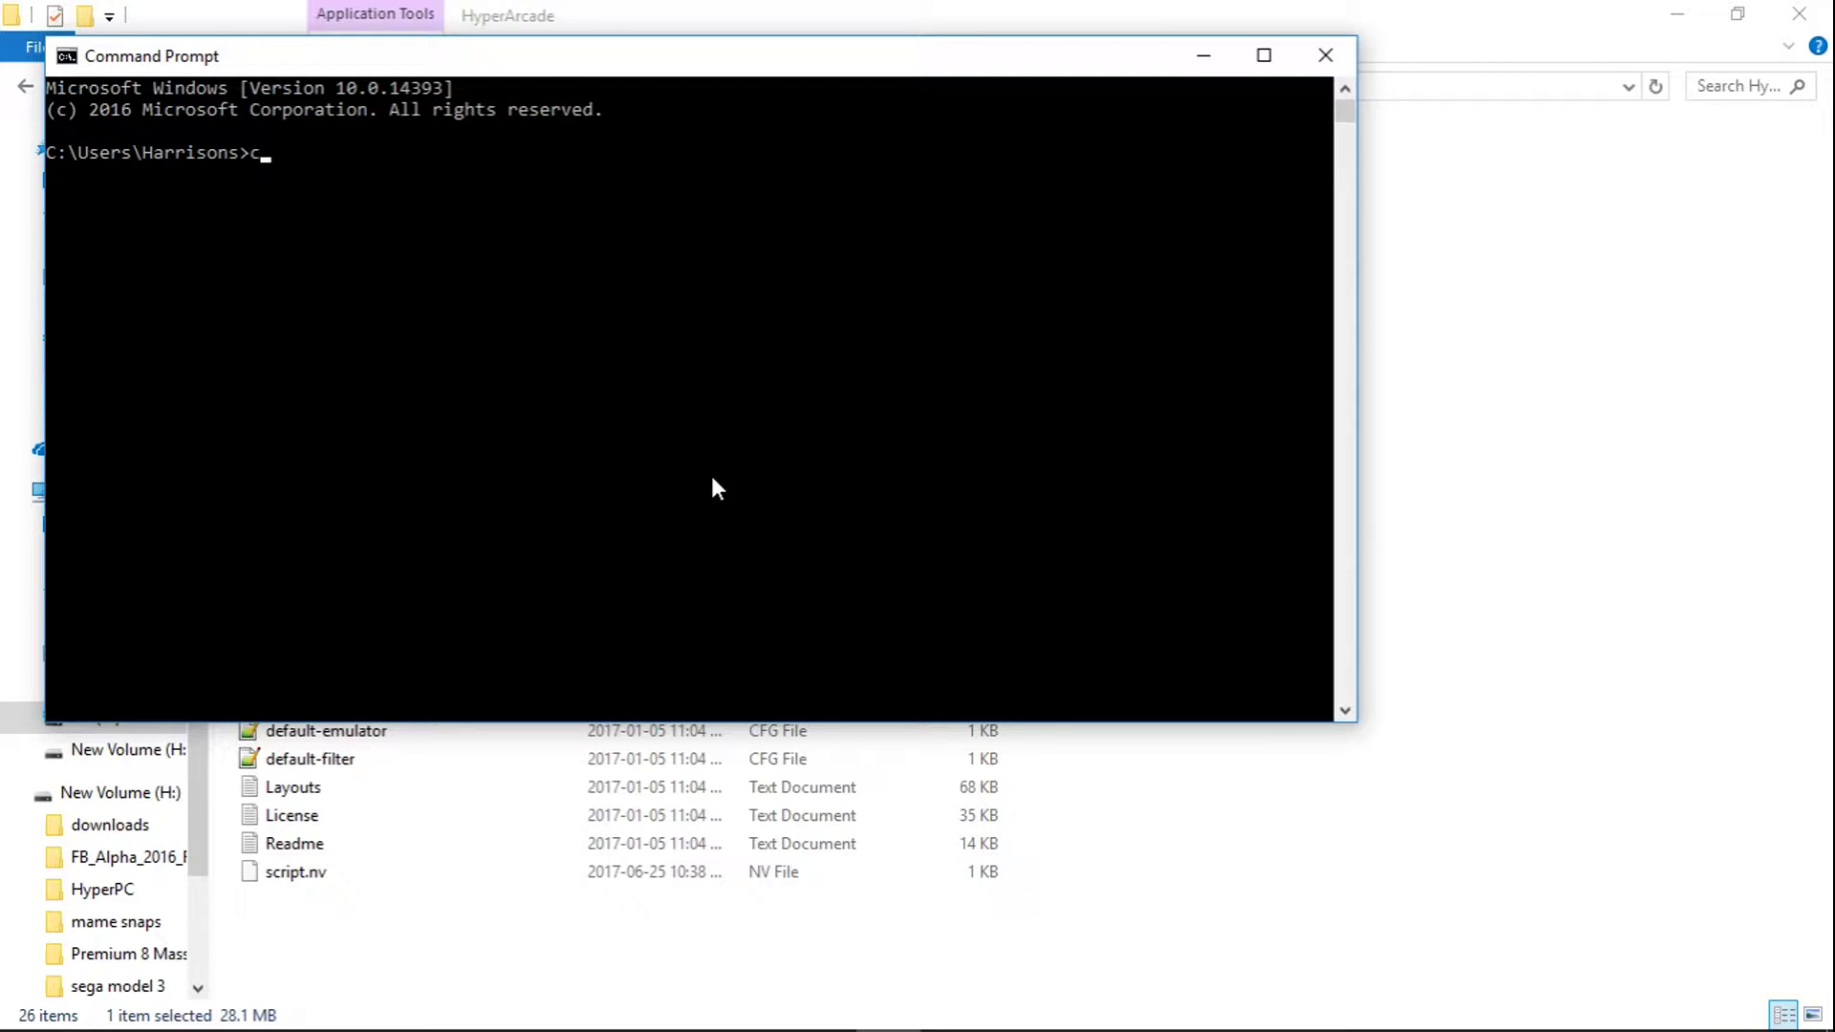
{"action": "type", "text": "cd c:"}
{"action": "type", "text": "\\"}
{"action": "key", "text": "Return"}
{"action": "type", "text": "makef"}
{"action": "type", "text": "aves"}
{"action": "type", "text": "ro"}
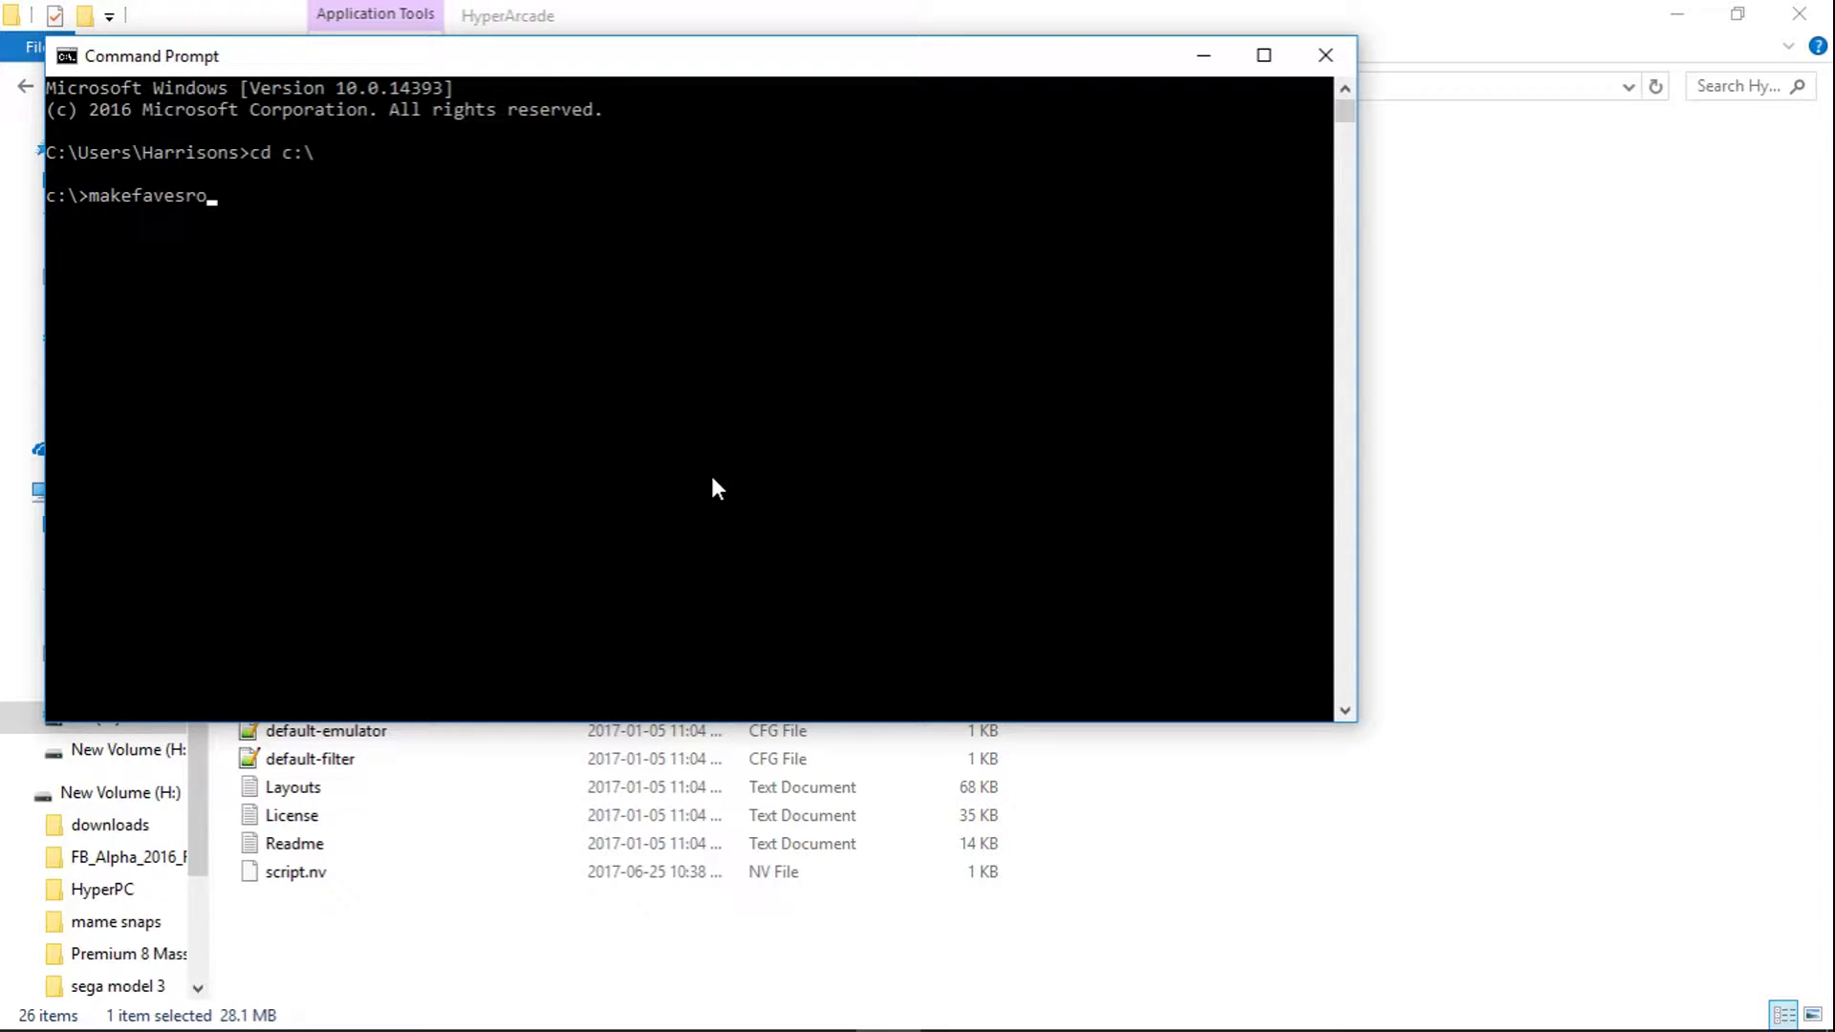
{"action": "type", "text": "mlist"}
{"action": "type", "text": ".bat"}
{"action": "key", "text": "Return"}
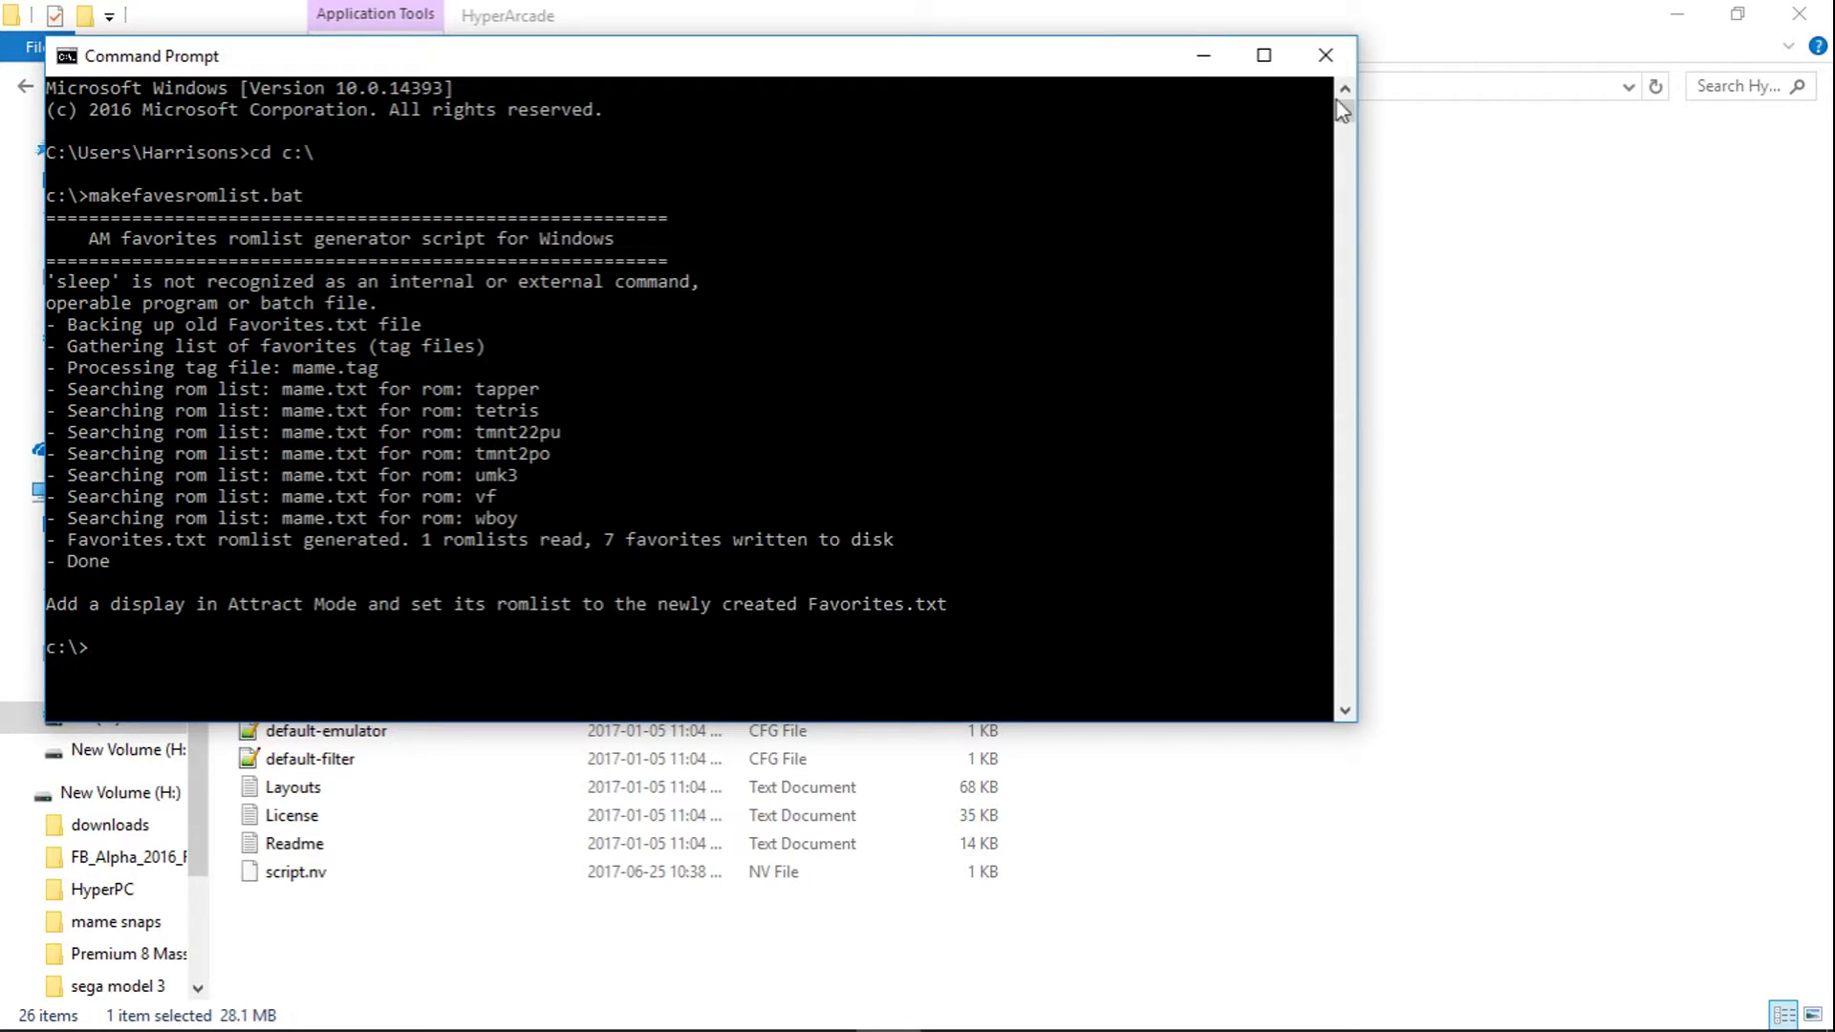
- Close Command Prompt and open romlists\Favorites.txt with Edit with Notepad++
{"action": "left_click", "coordinate": [1327, 56]}
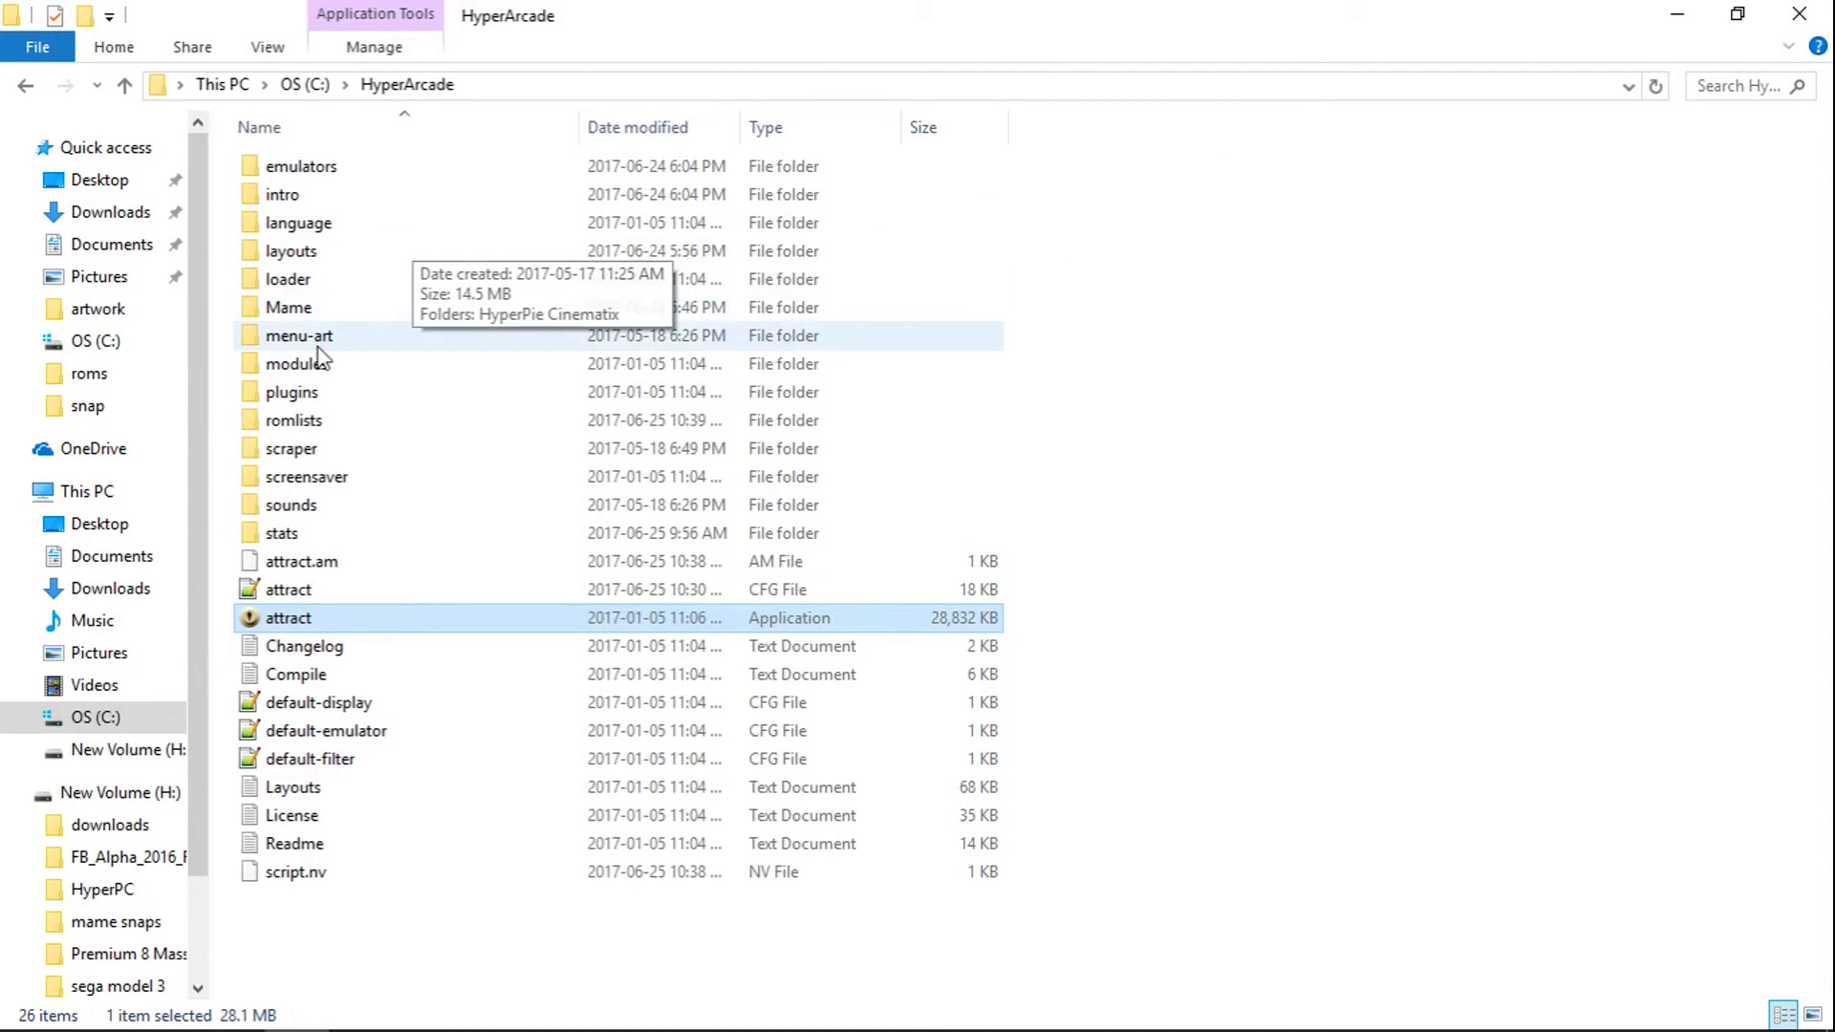
{"action": "double_click", "coordinate": [293, 423]}
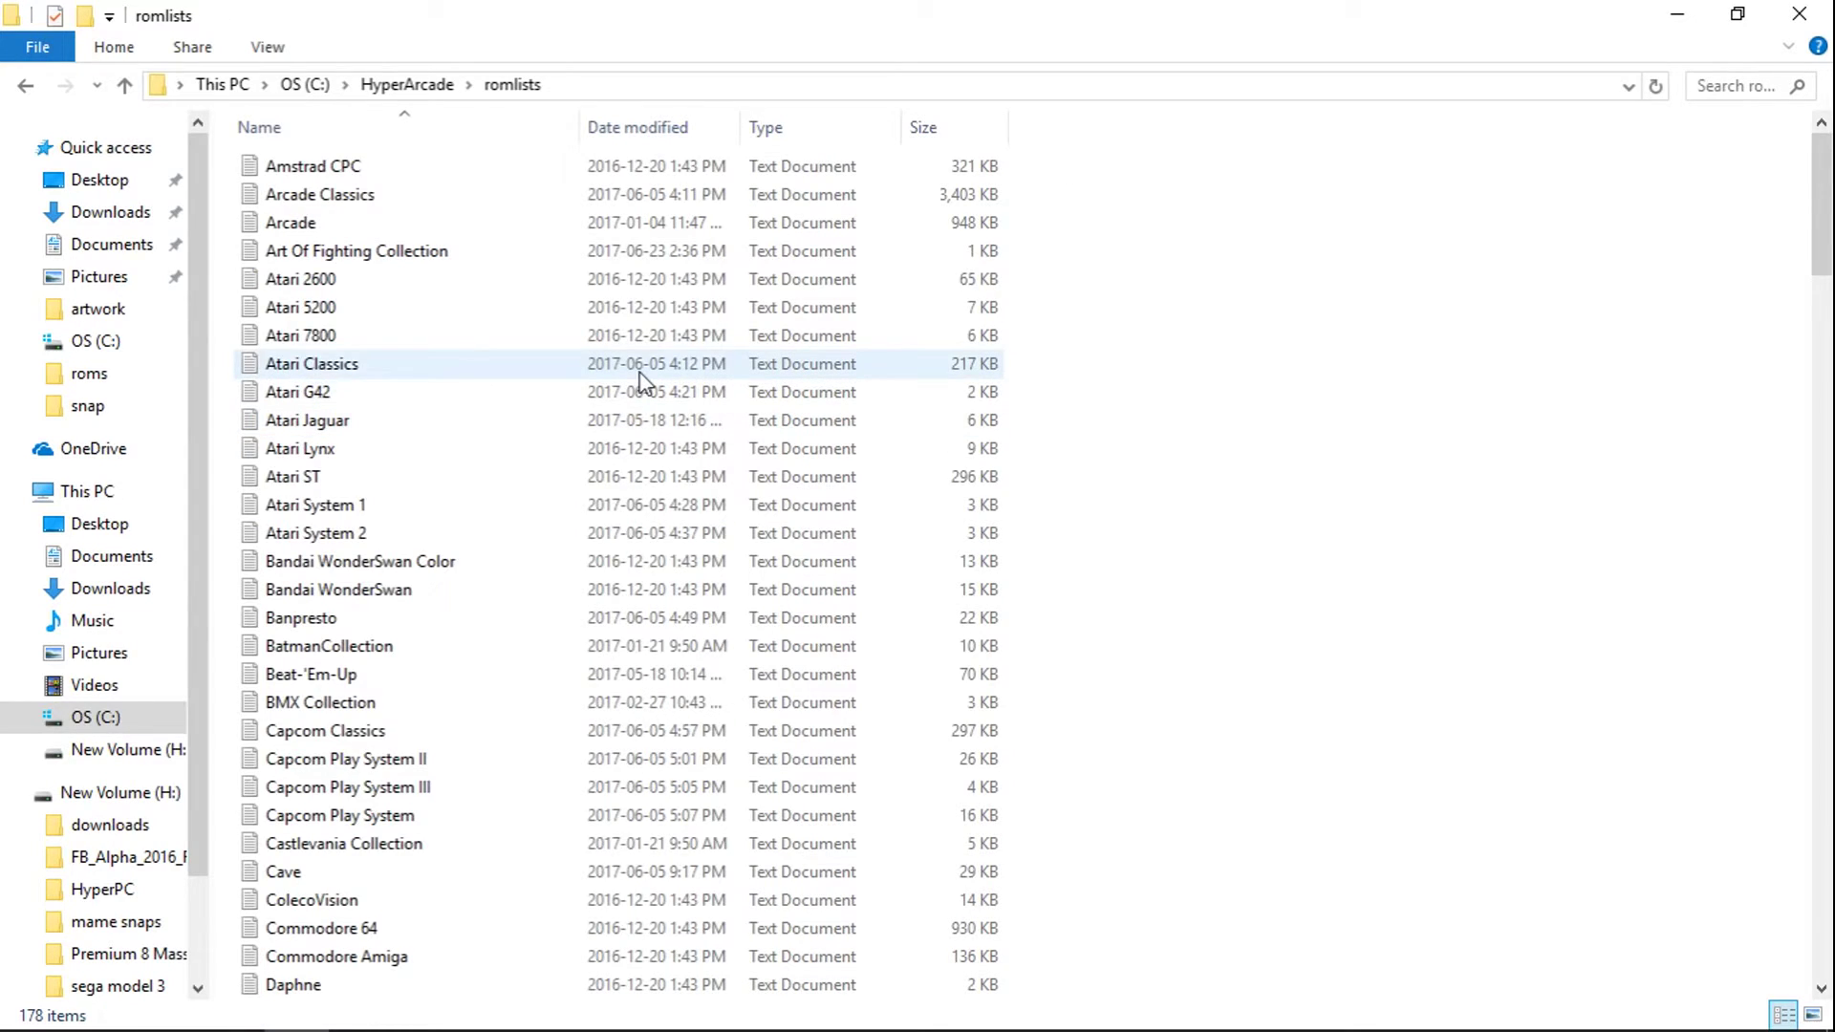
{"action": "scroll", "coordinate": [635, 380], "scroll_direction": "down", "scroll_amount": 11}
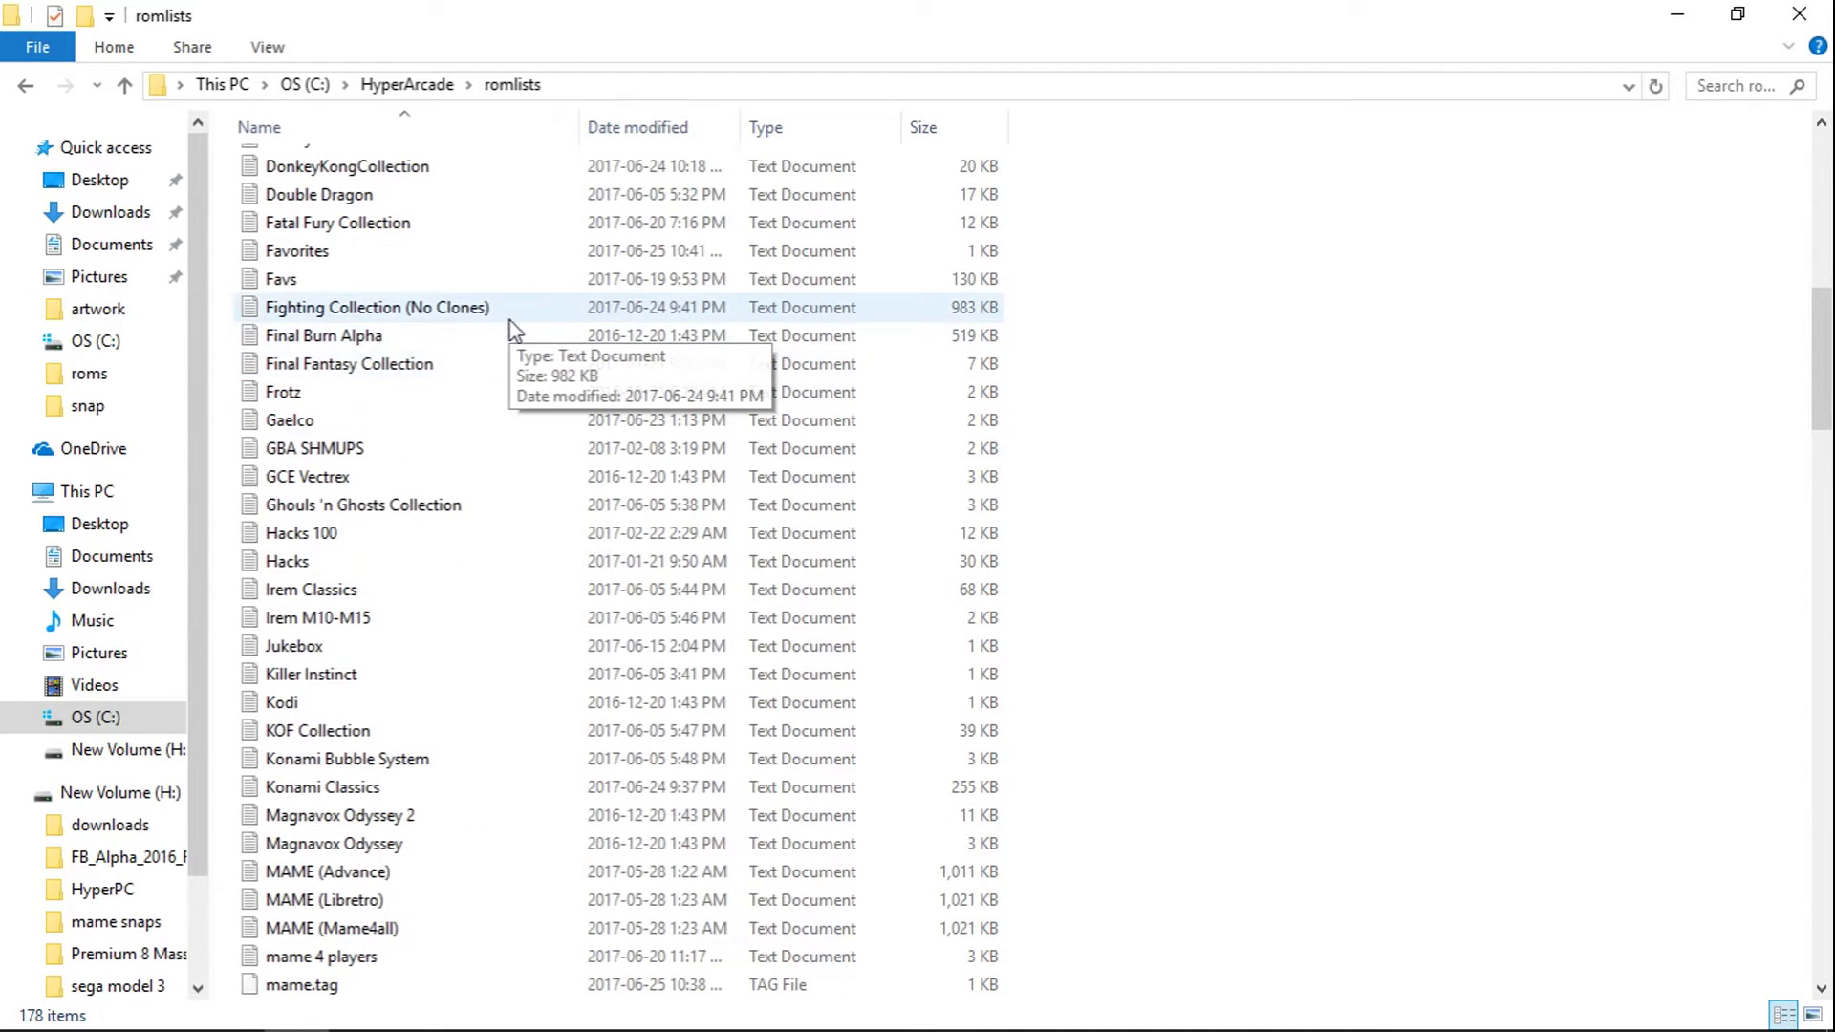
{"action": "left_click", "coordinate": [320, 254]}
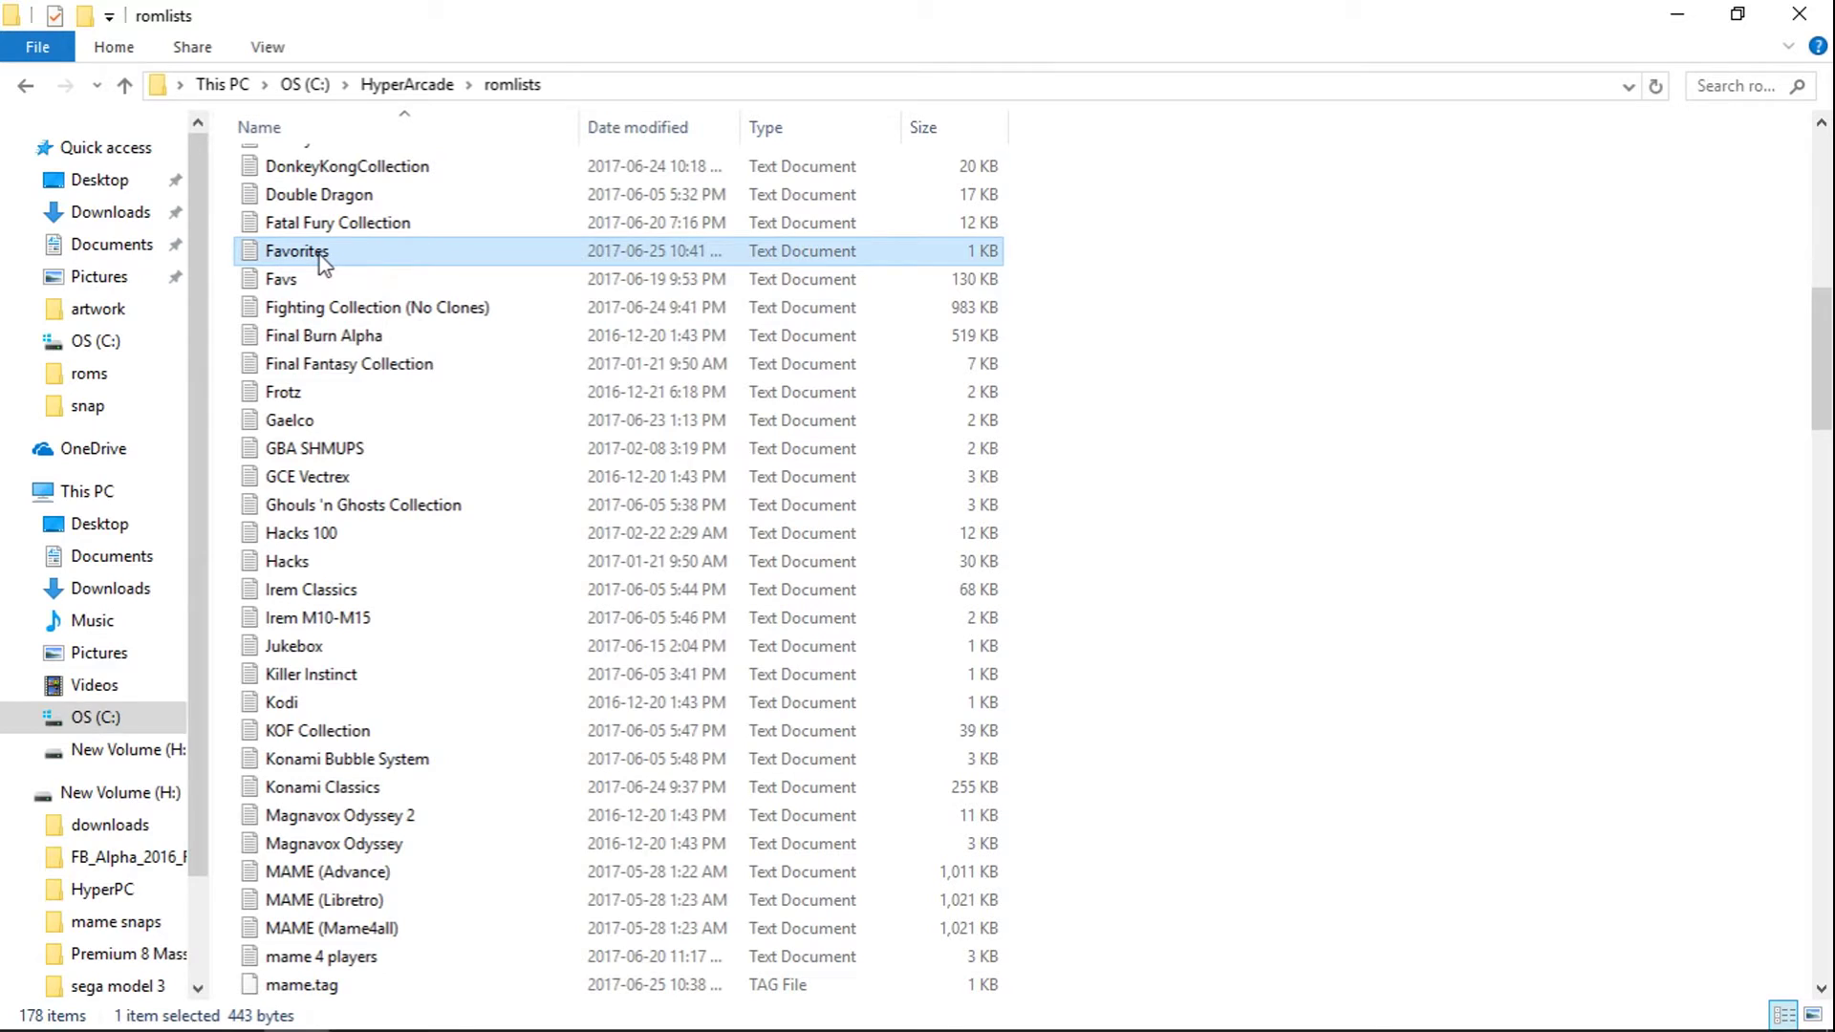
{"action": "right_click", "coordinate": [319, 255]}
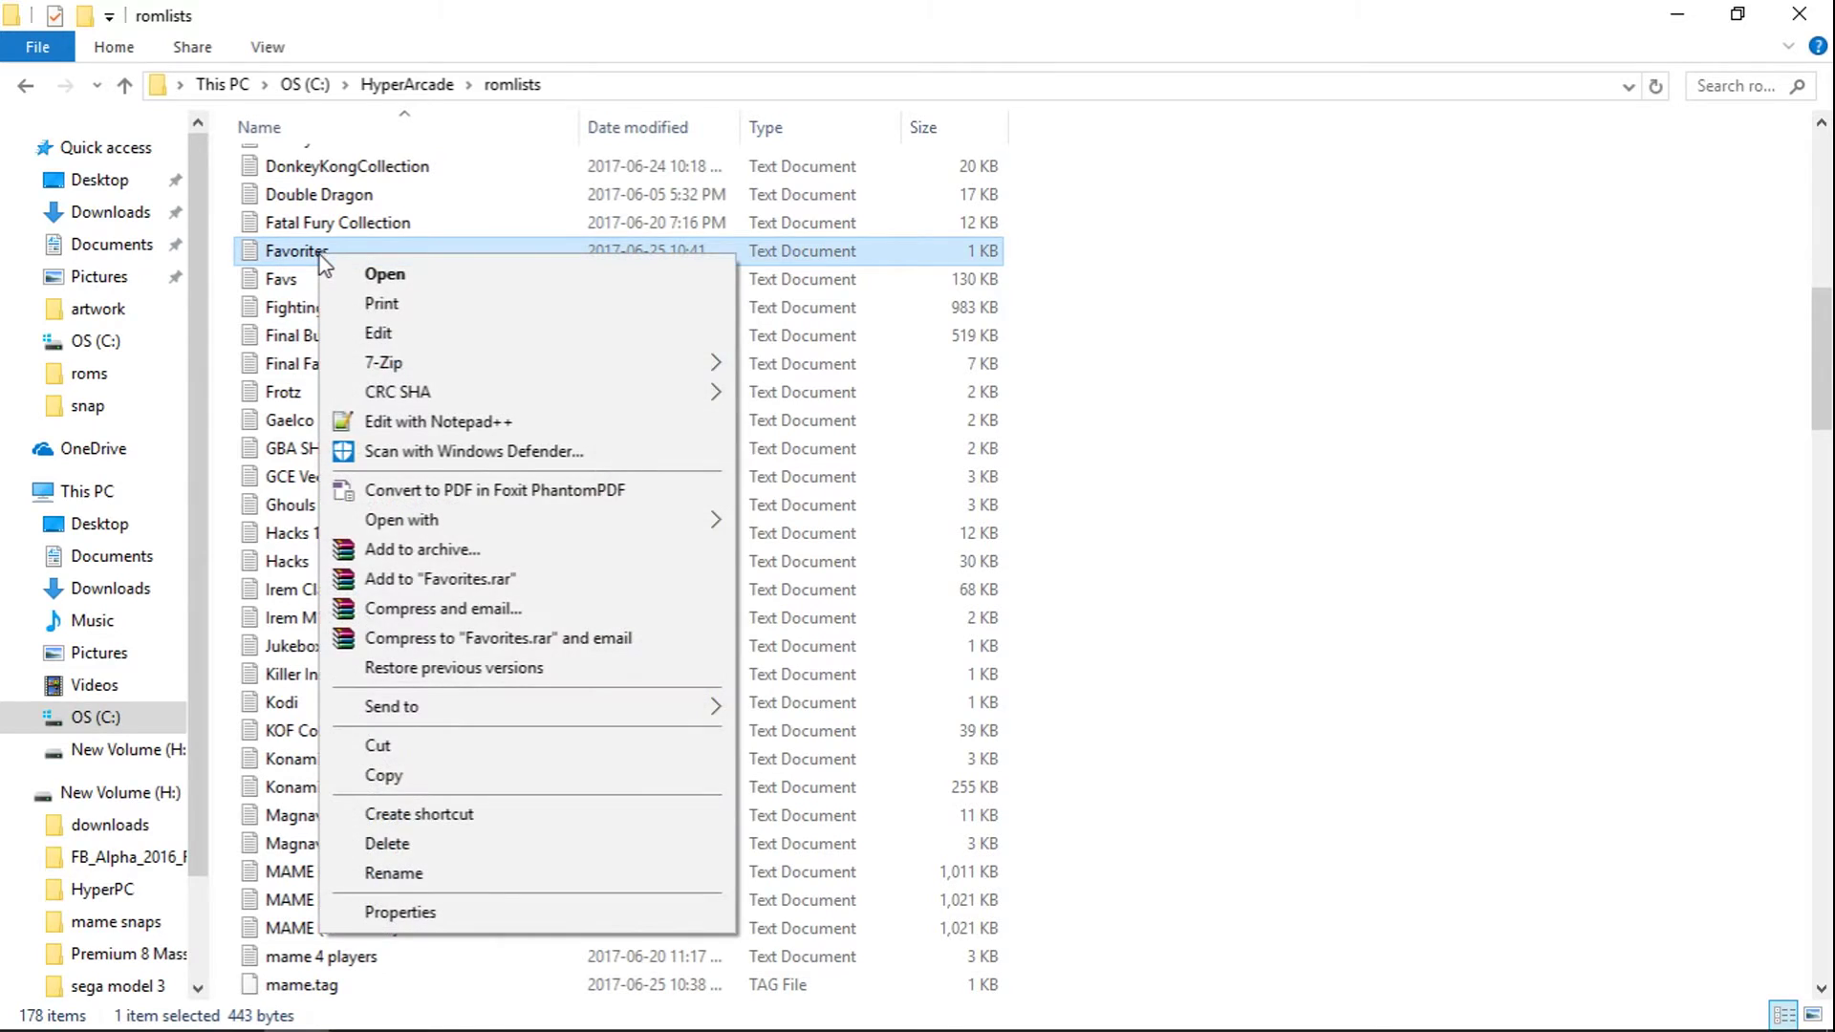
{"action": "left_click", "coordinate": [432, 422]}
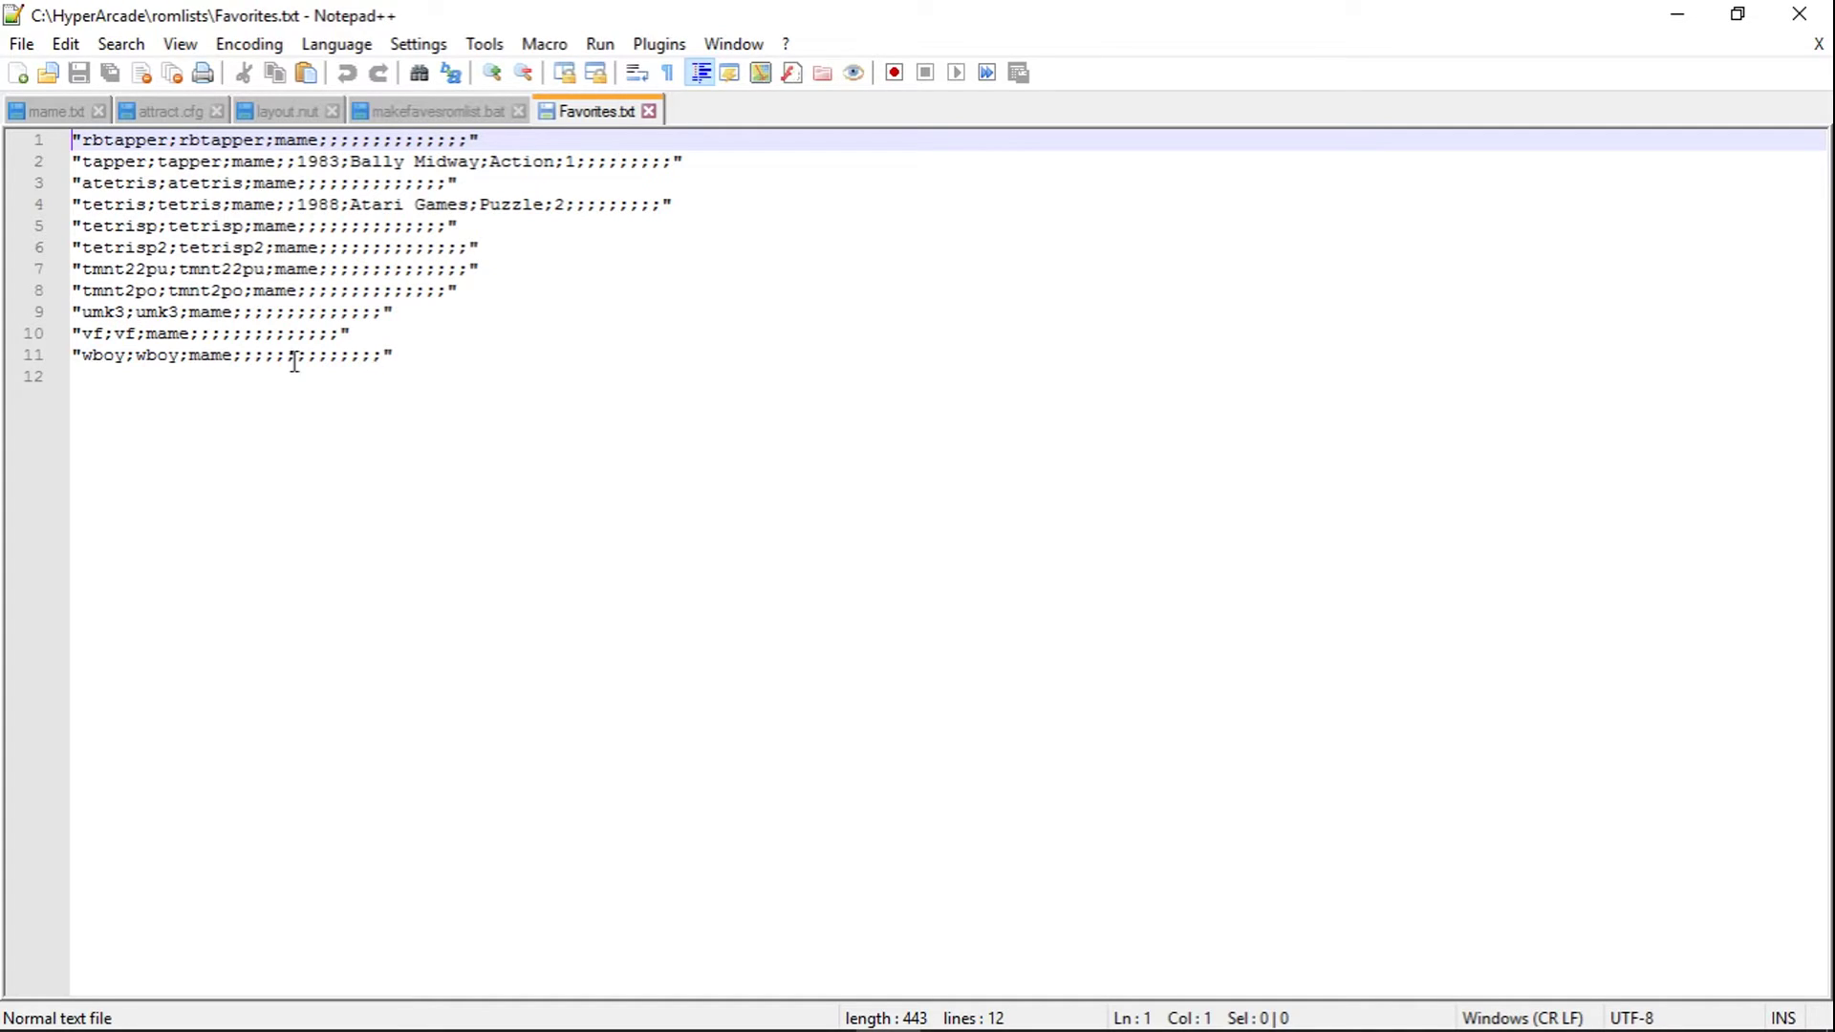
- Replace all 22 double quotes in Favorites.txt with nothing, then save and close Notepad++
{"action": "left_click", "coordinate": [393, 354]}
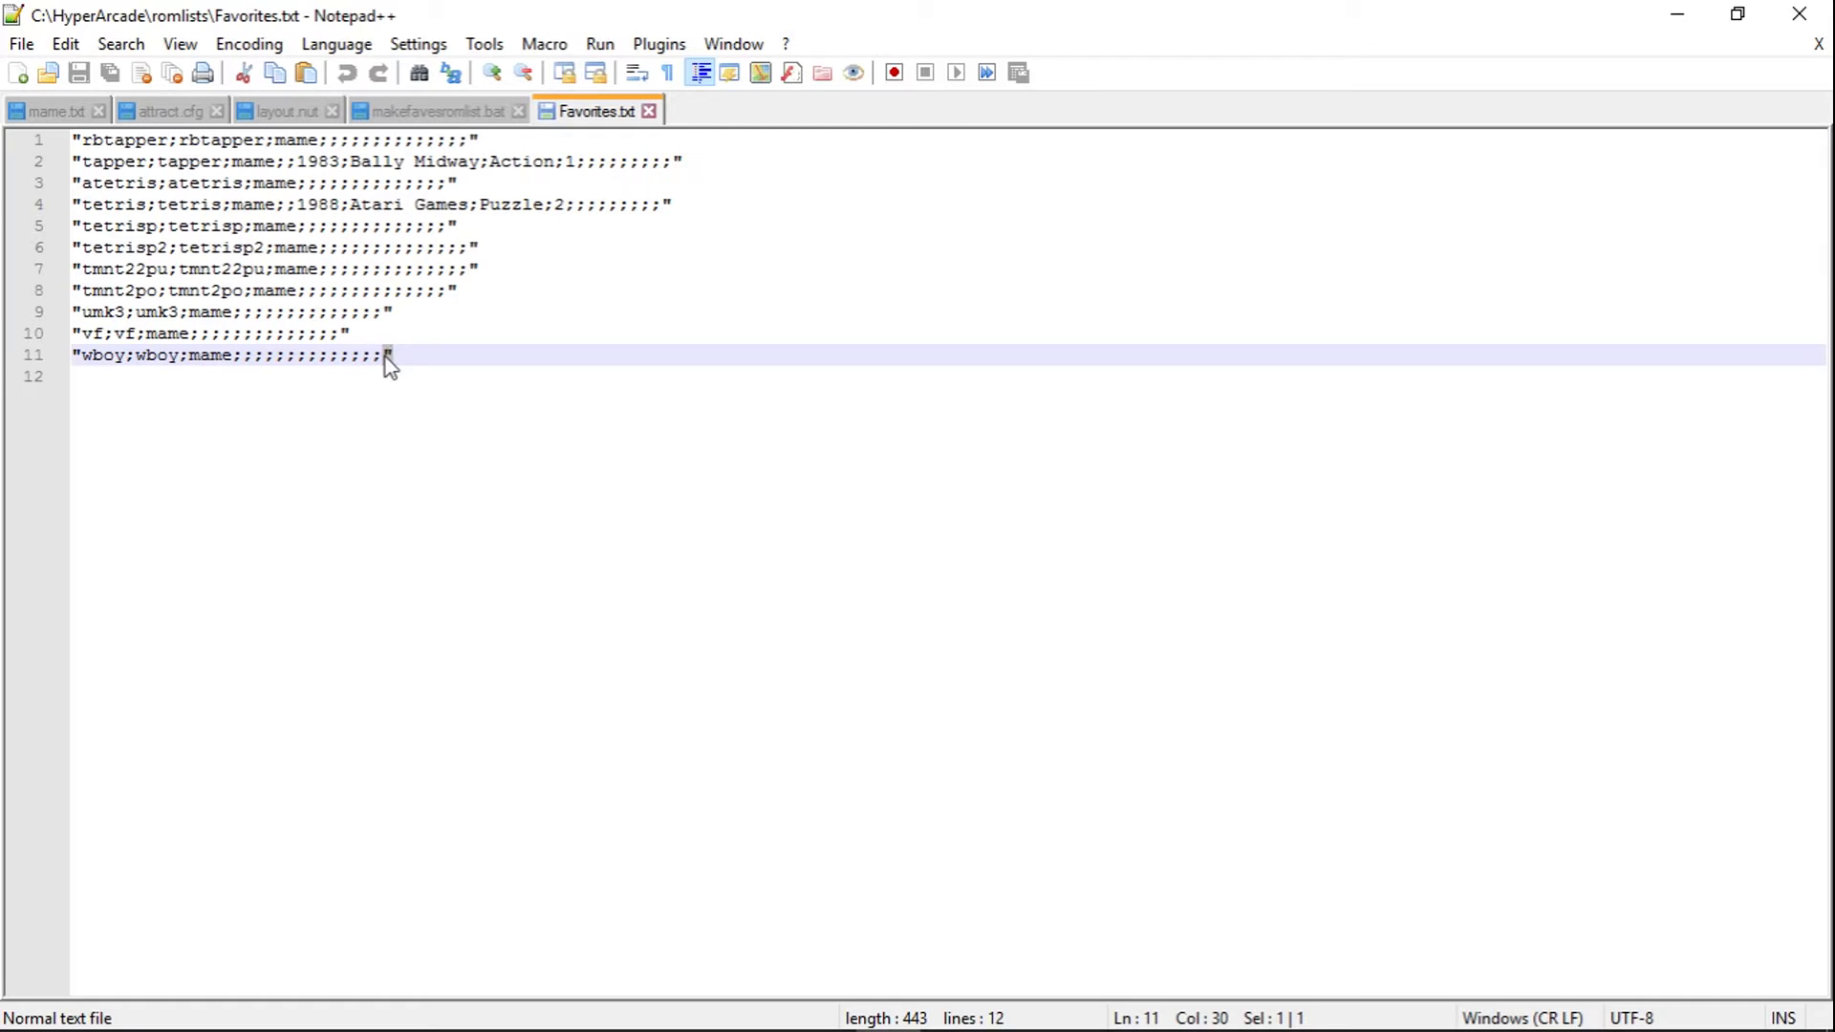
{"action": "left_click", "coordinate": [477, 271]}
{"action": "key", "text": "shift+Left"}
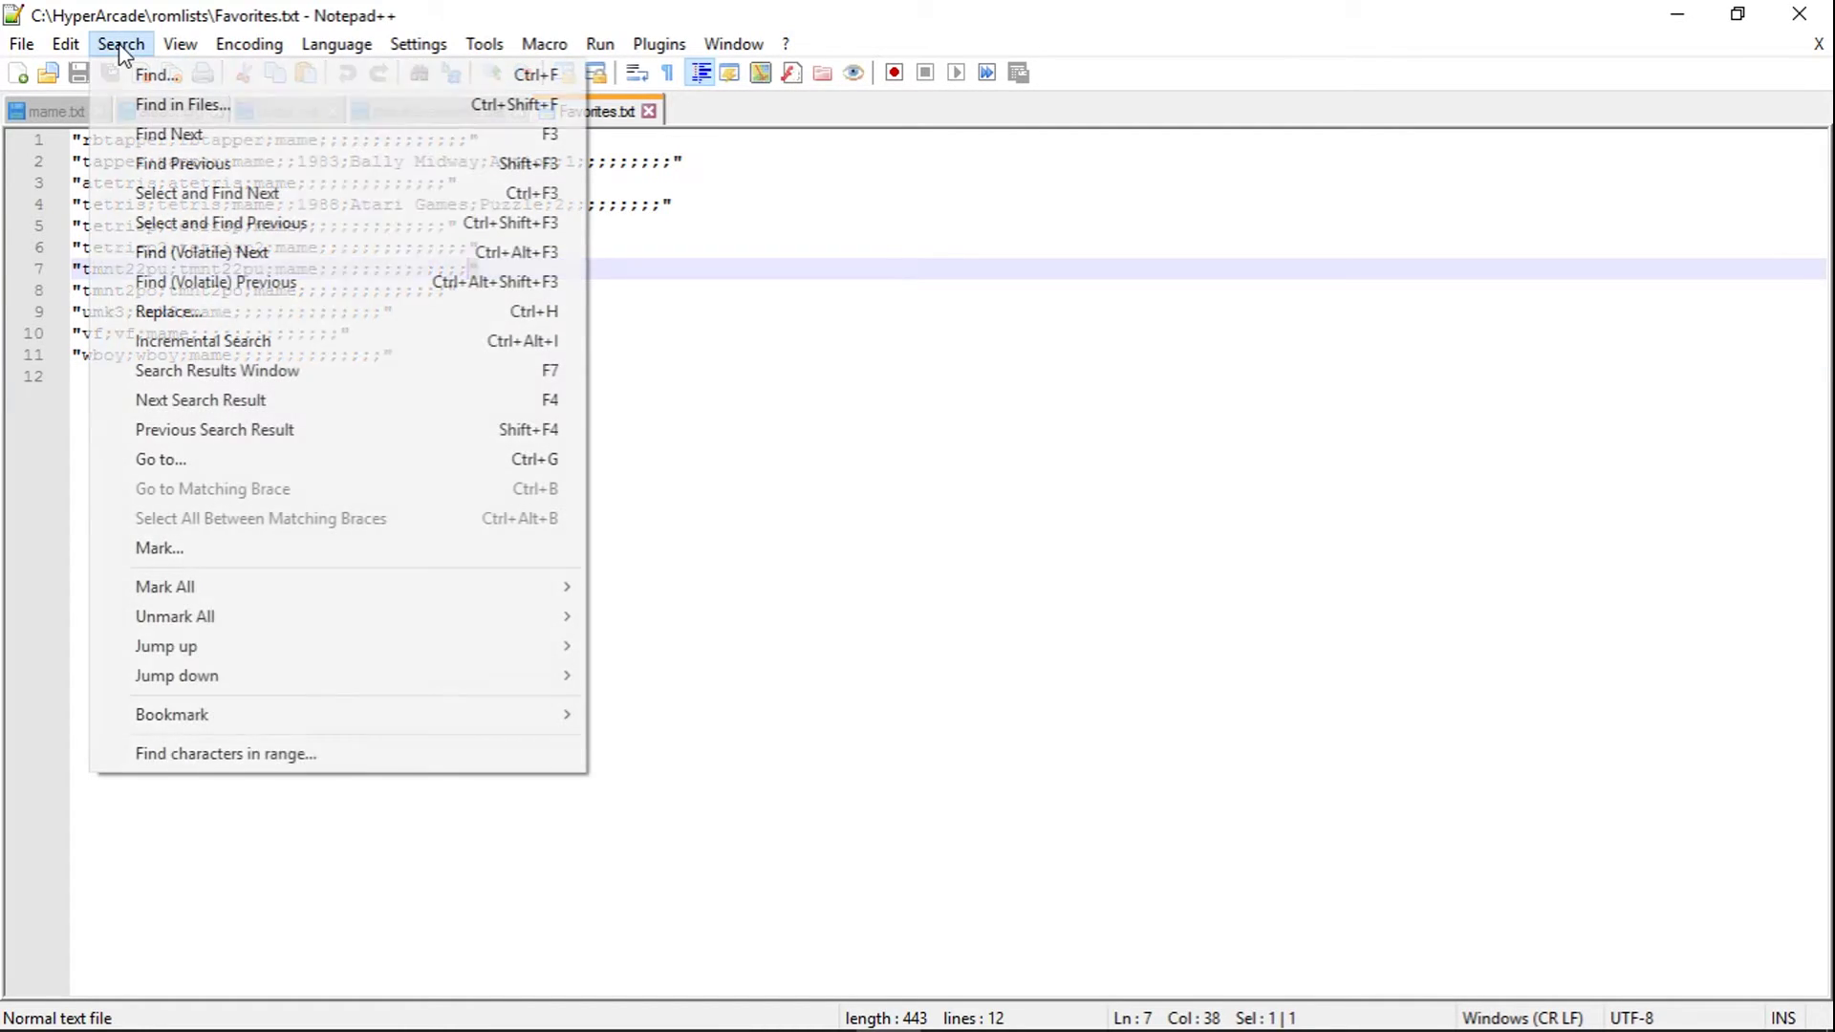
{"action": "left_click", "coordinate": [120, 44]}
{"action": "left_click", "coordinate": [191, 308]}
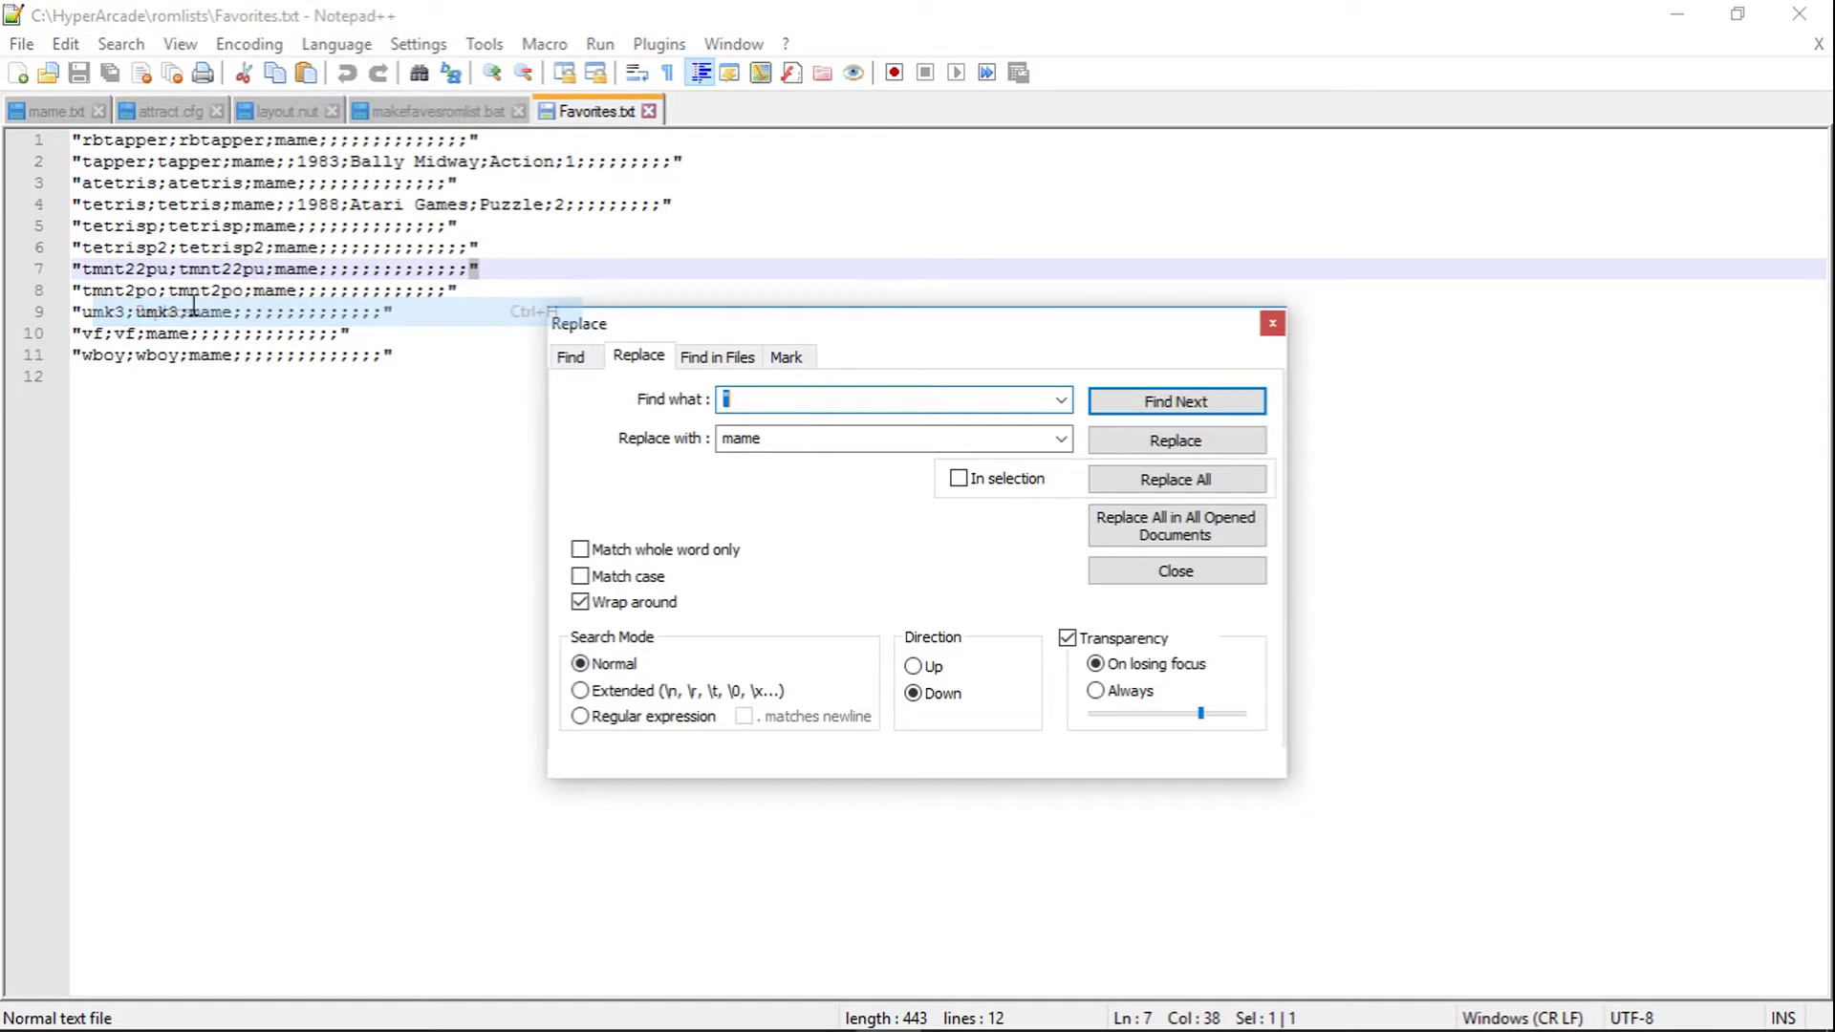
{"action": "key", "text": "Tab"}
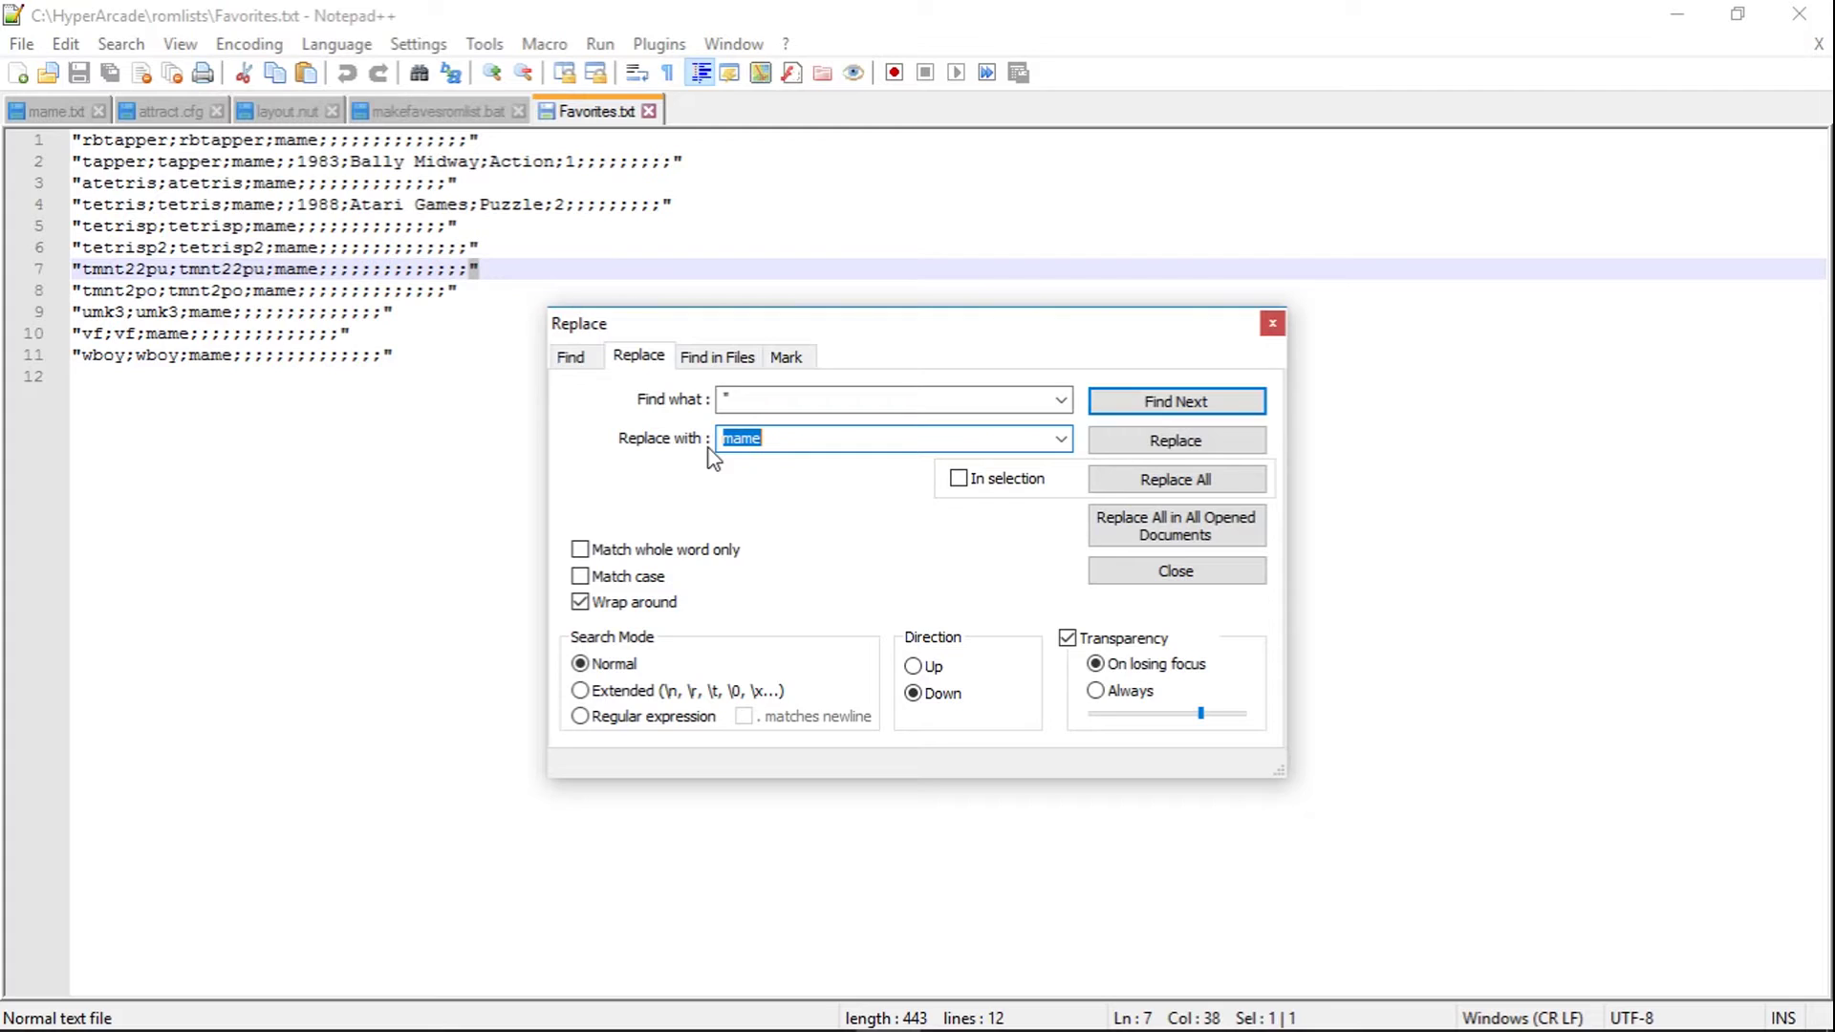
{"action": "key", "text": "Delete"}
{"action": "left_click", "coordinate": [1168, 481]}
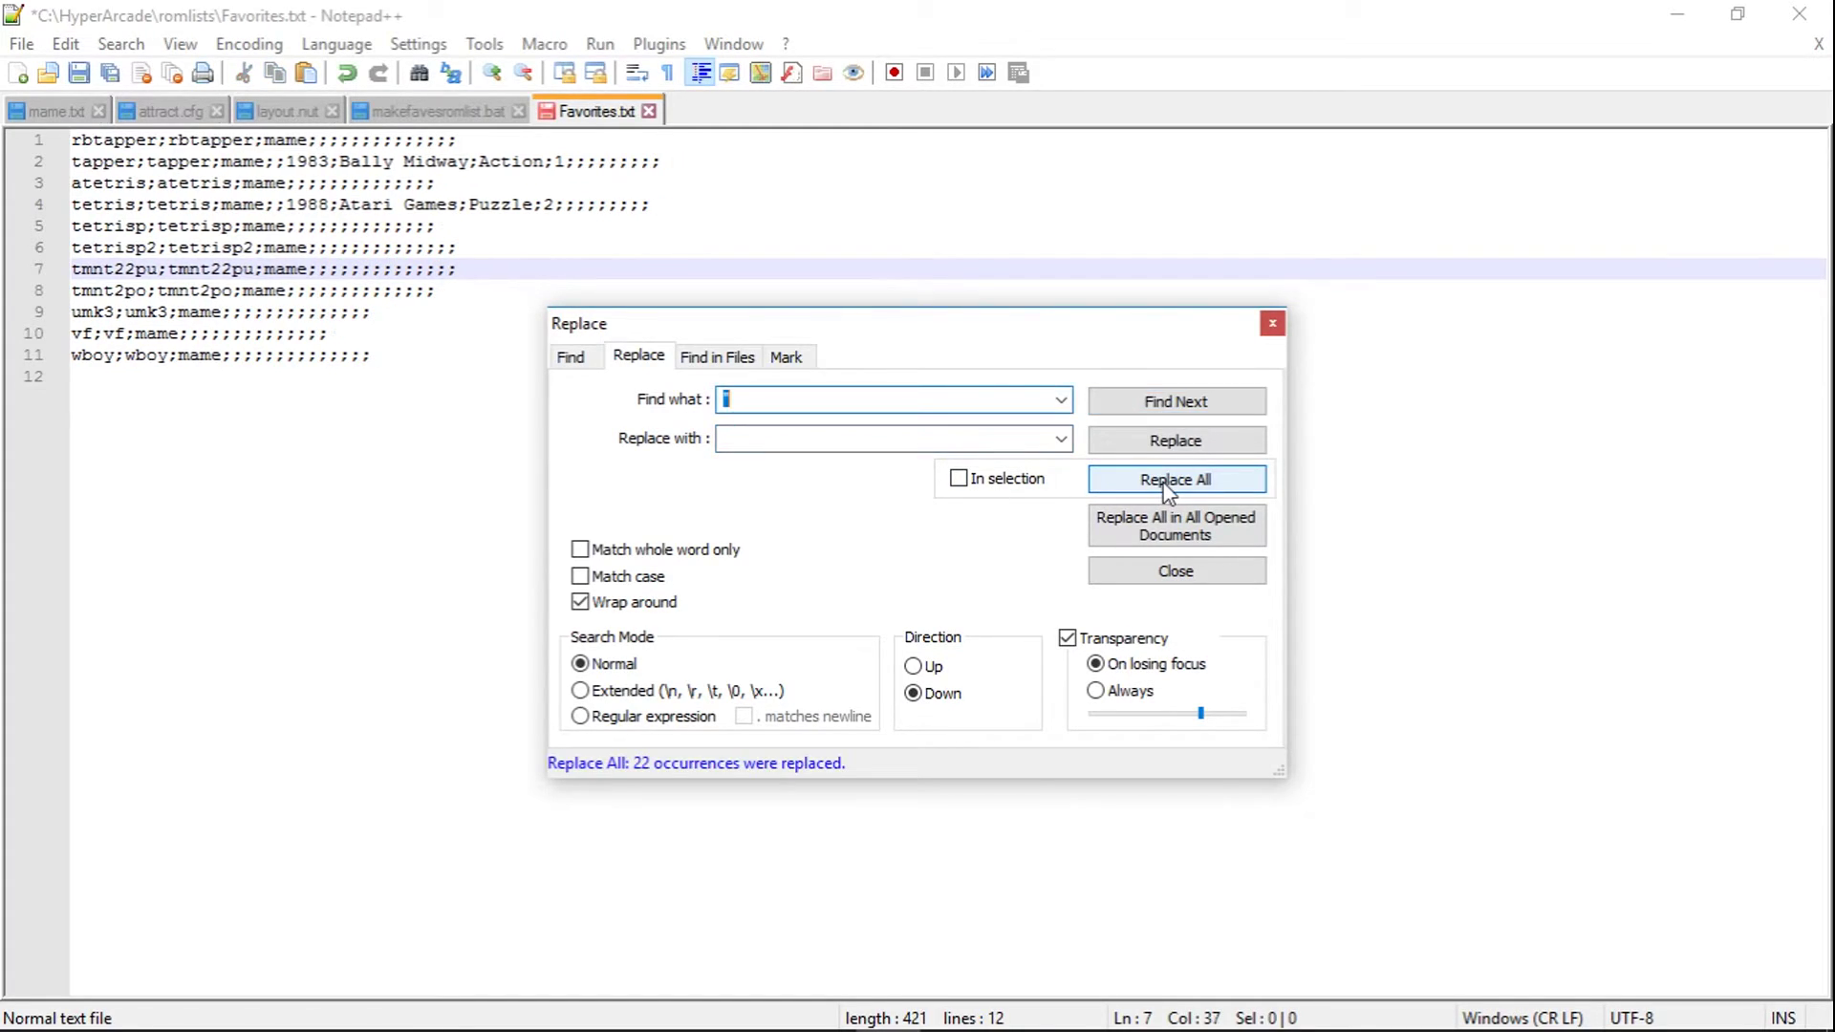
{"action": "left_click", "coordinate": [1177, 571]}
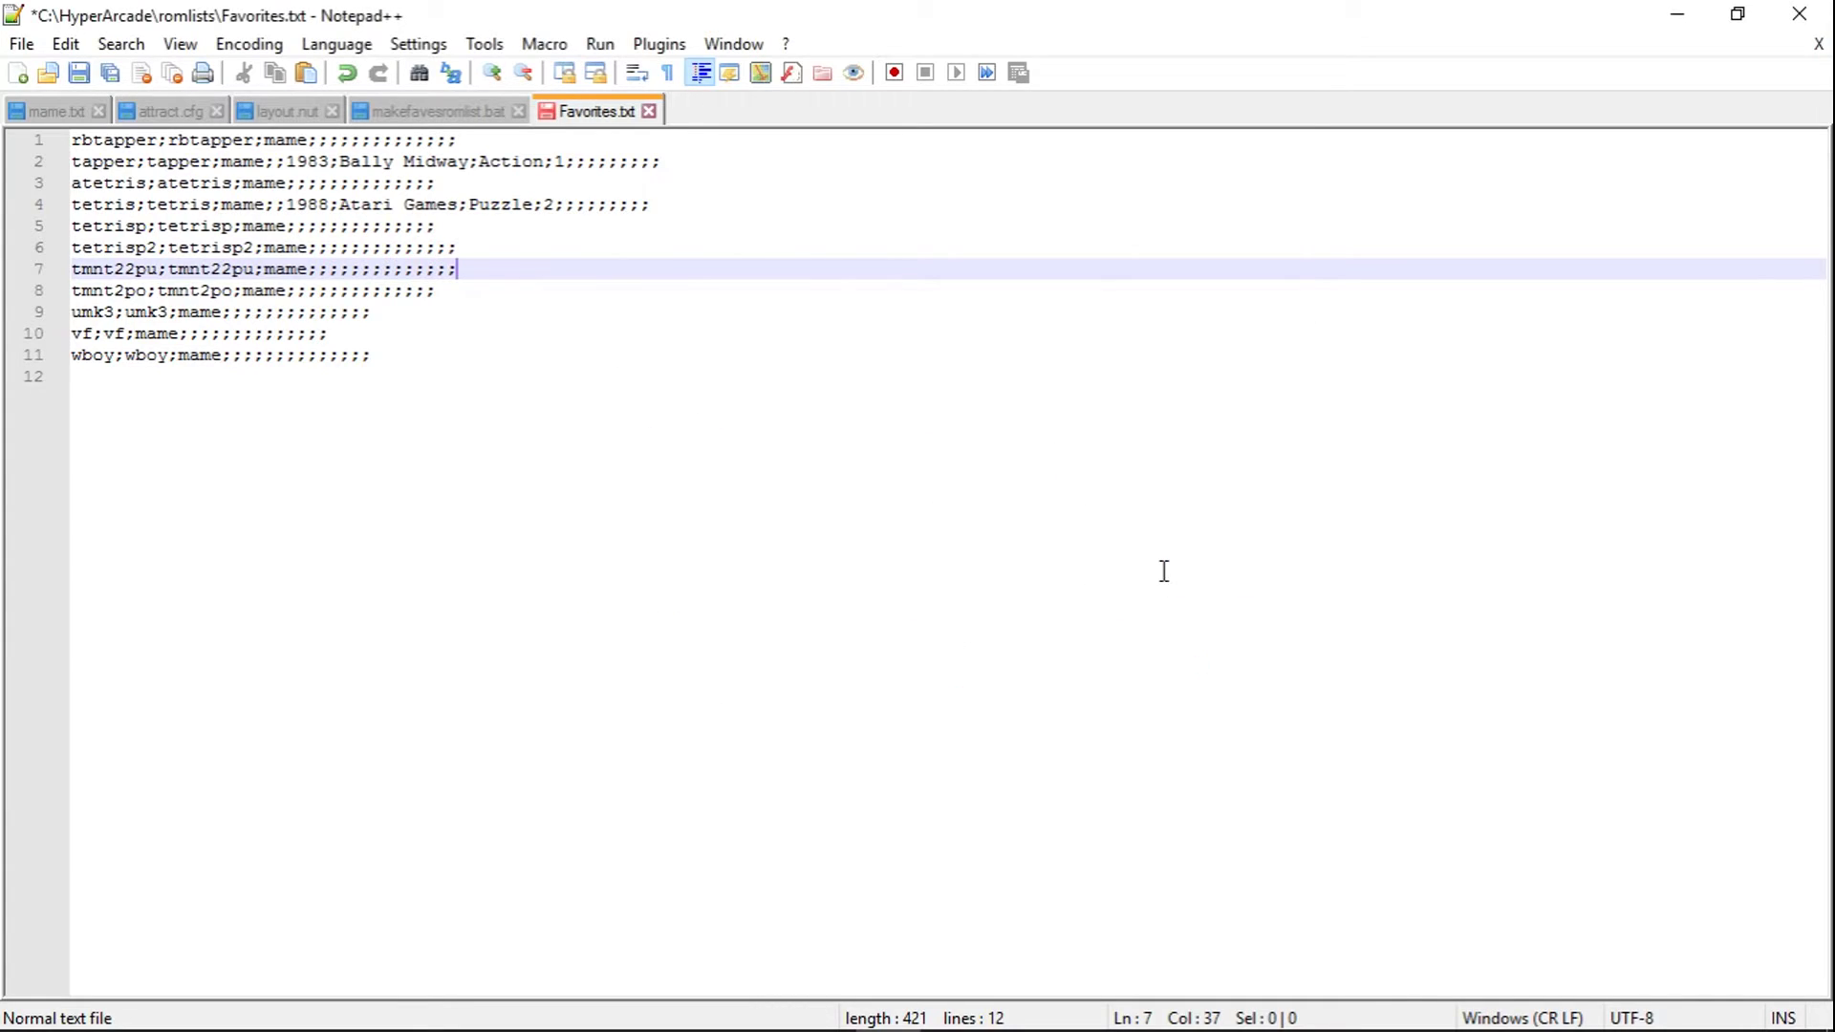
{"action": "left_click", "coordinate": [79, 72]}
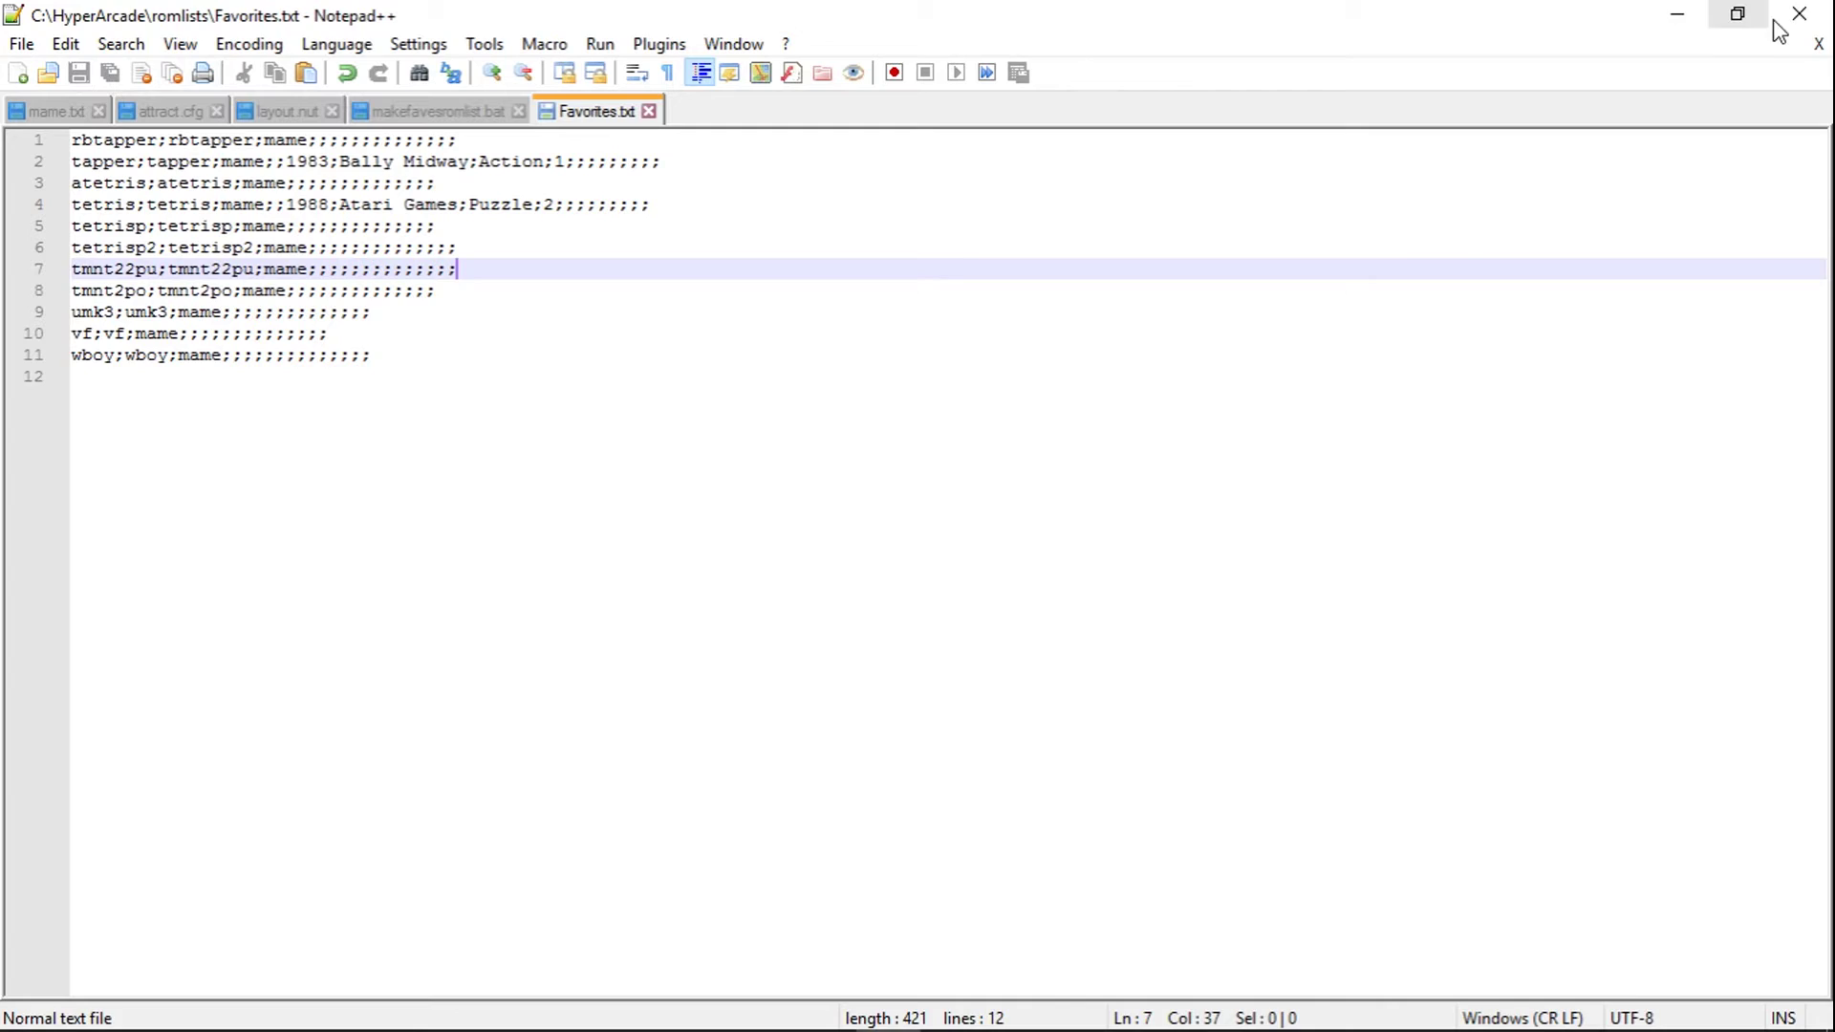
{"action": "left_click", "coordinate": [1799, 14]}
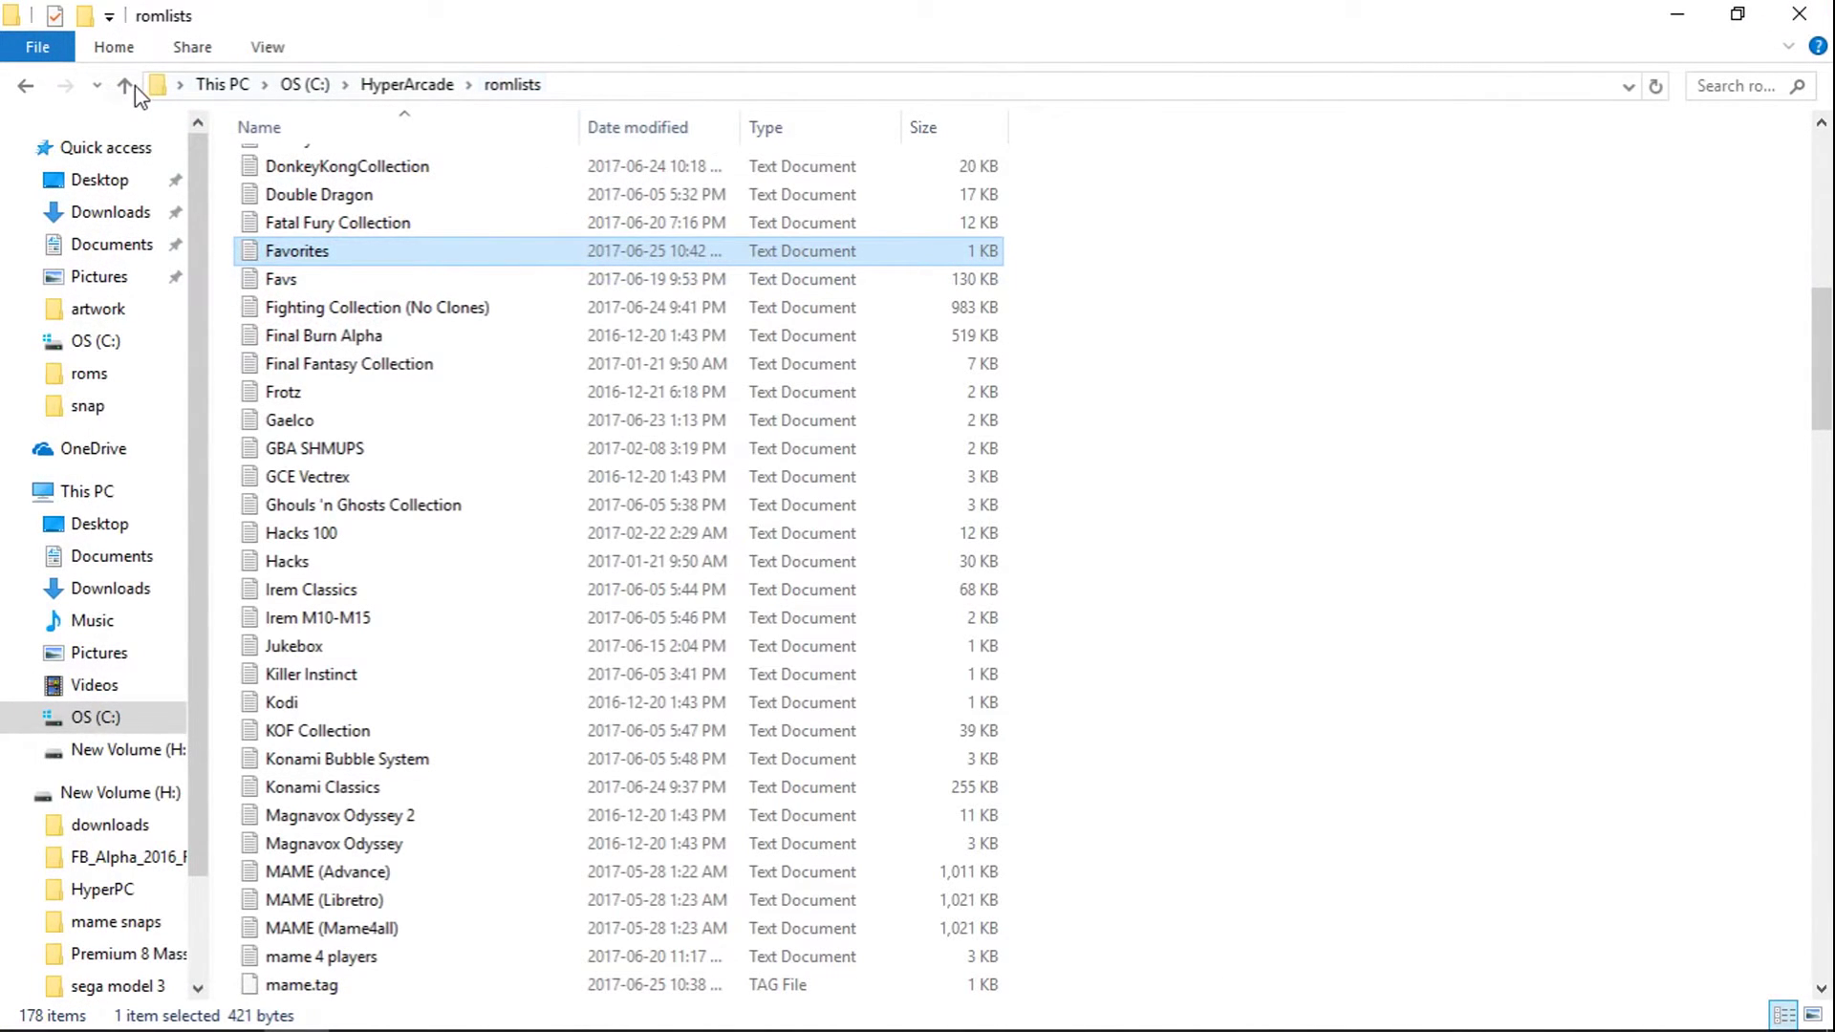
- Relaunch Attract-Mode from HyperArcade and open the Configure > Displays list
{"action": "left_click", "coordinate": [124, 84]}
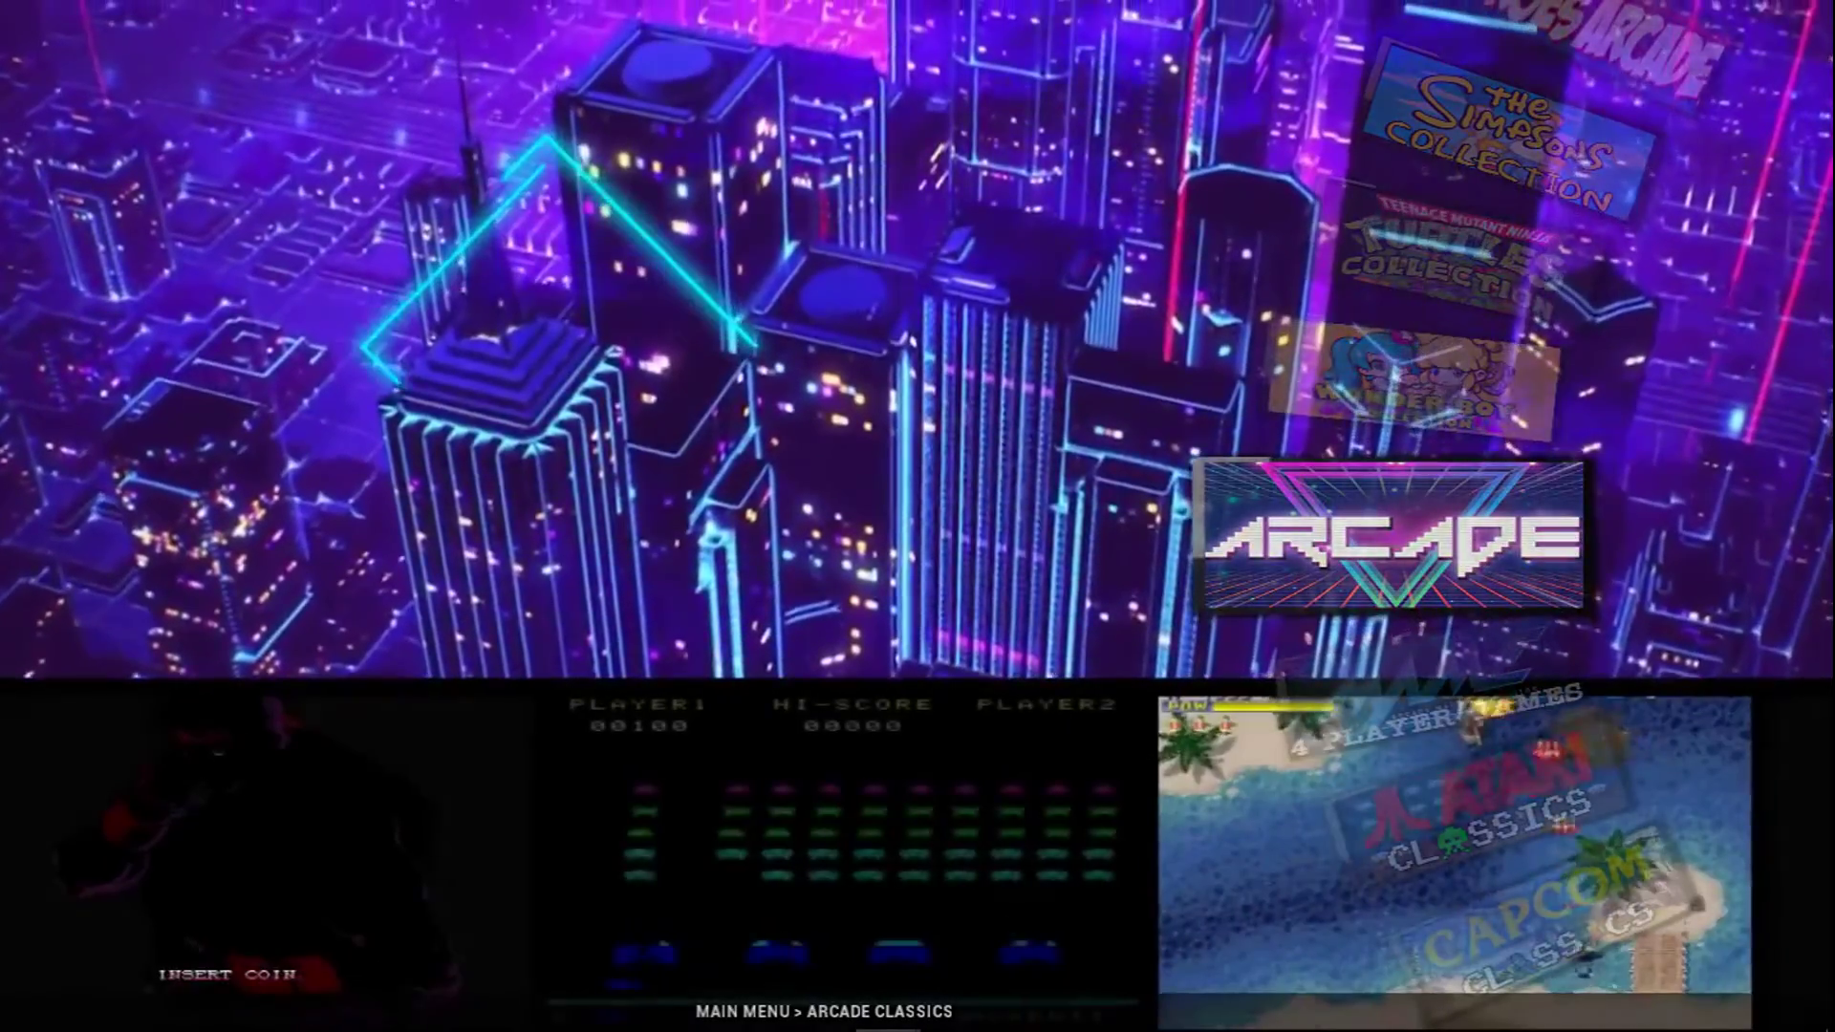
{"action": "key", "text": "Tab"}
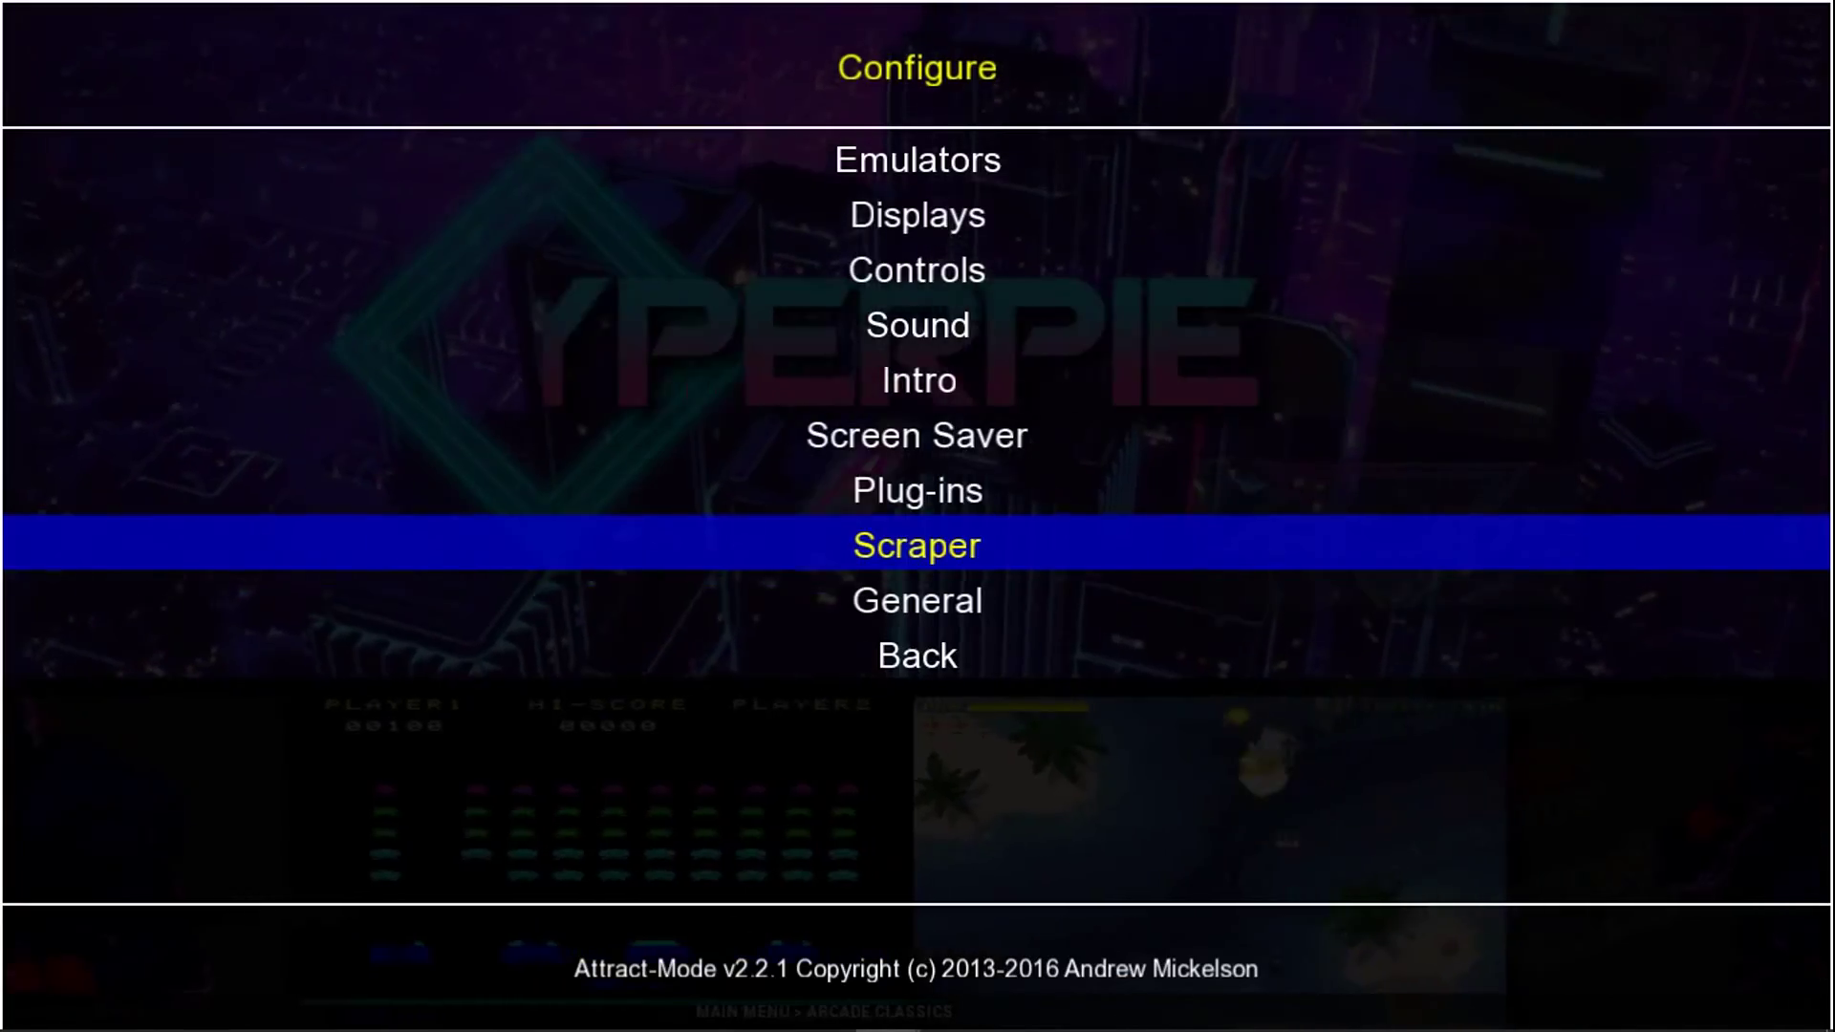
{"action": "key", "text": "Up"}
{"action": "key", "text": "Up"}
{"action": "key", "text": "Up"}
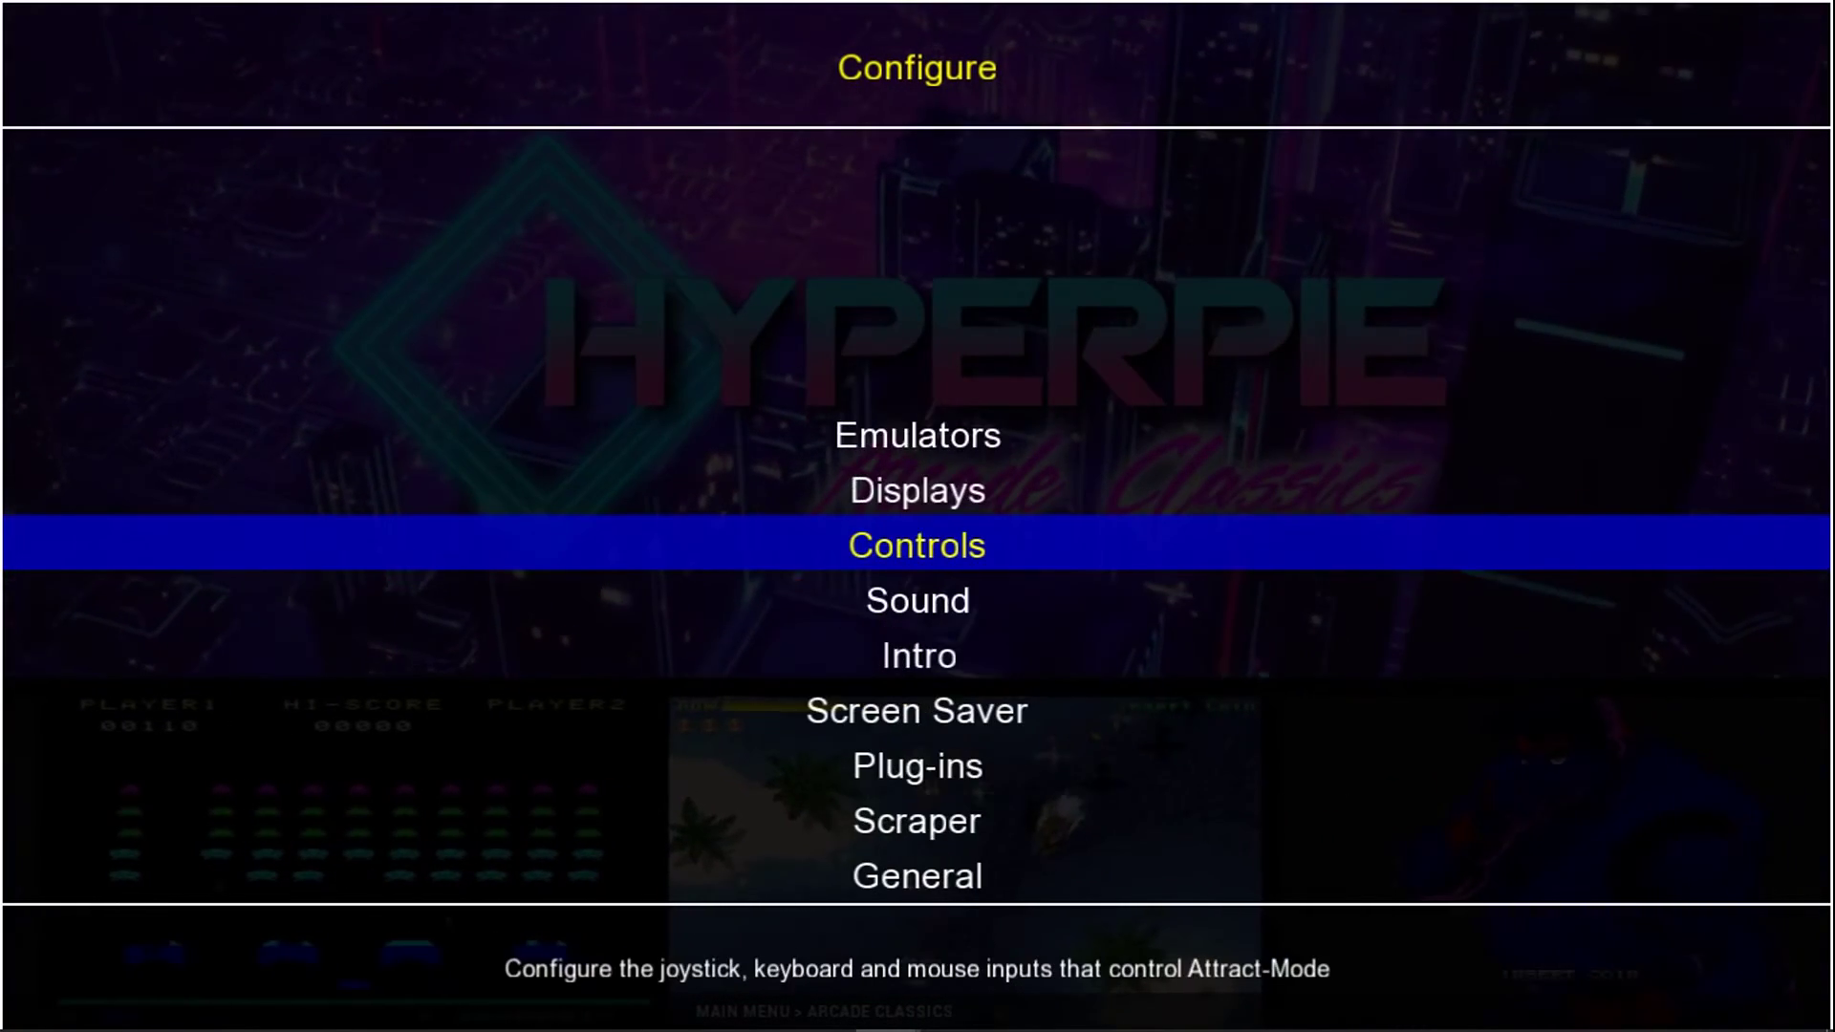
{"action": "key", "text": "Up"}
{"action": "key", "text": "Return"}
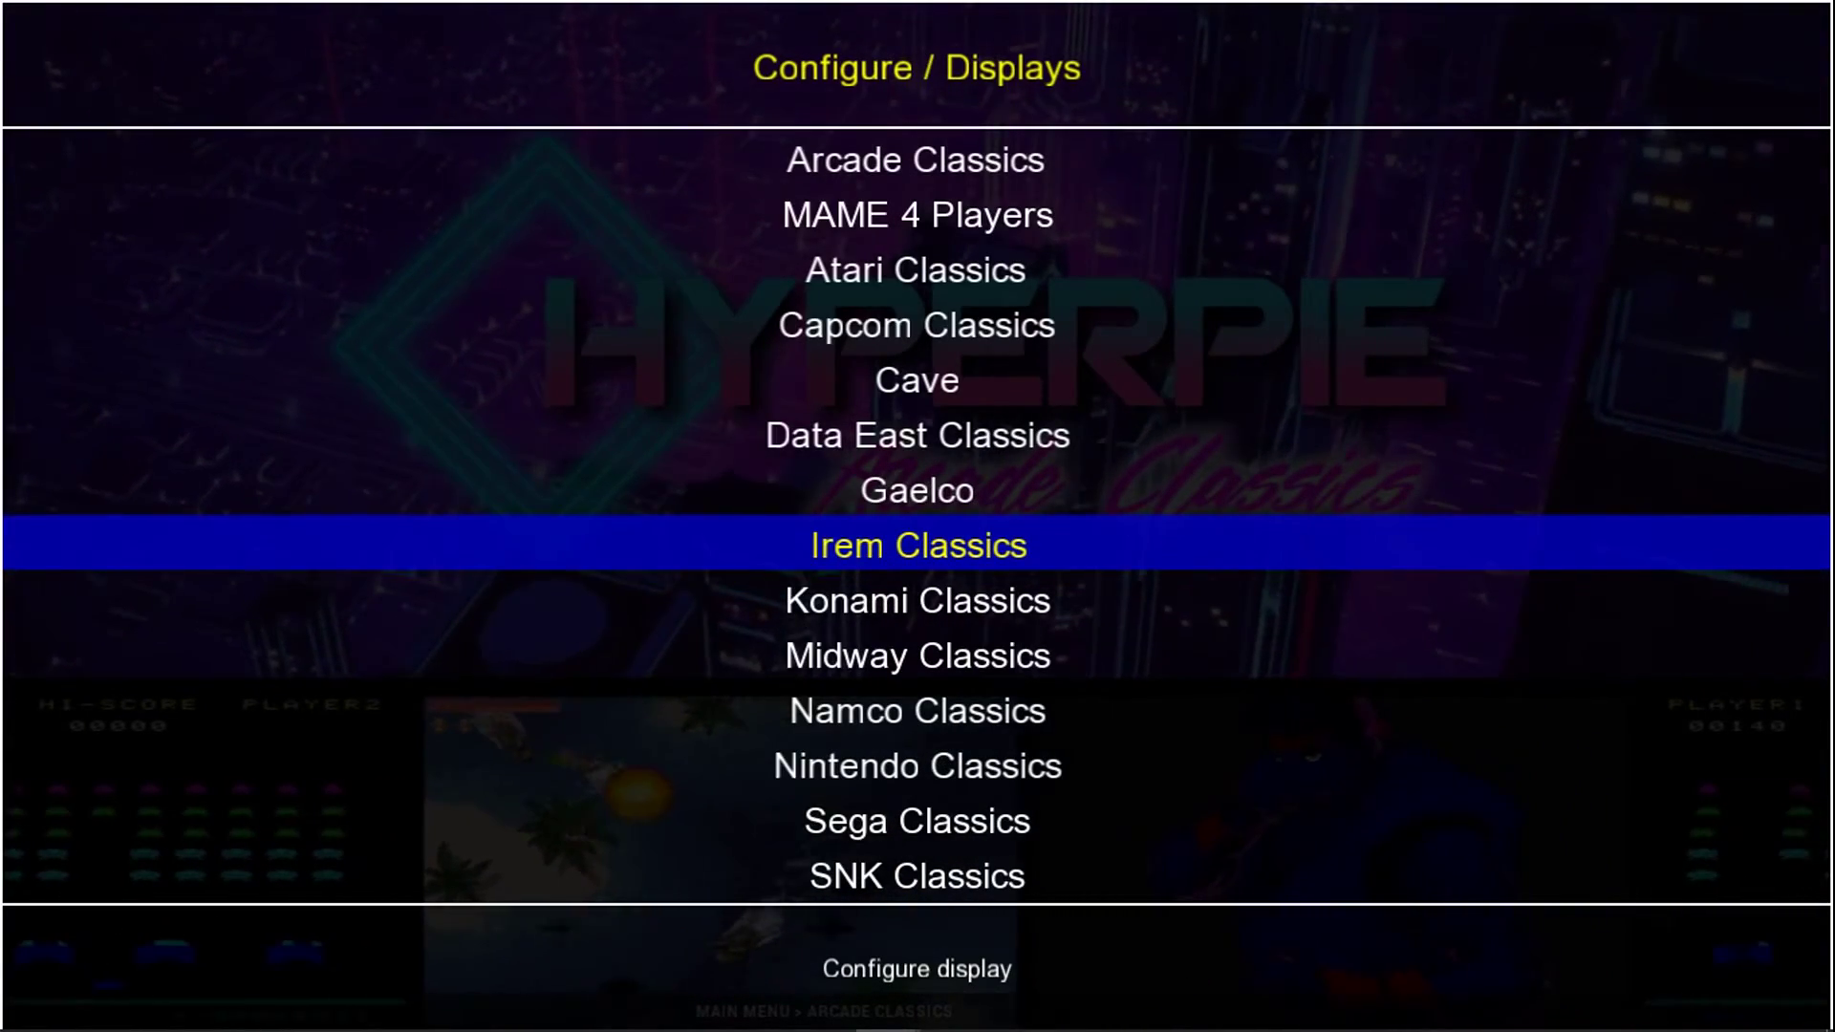
- Choose Add New Display to reach the Enter Display Name prompt
{"action": "key", "text": "Down"}
{"action": "key", "text": "Down"}
{"action": "key", "text": "Down"}
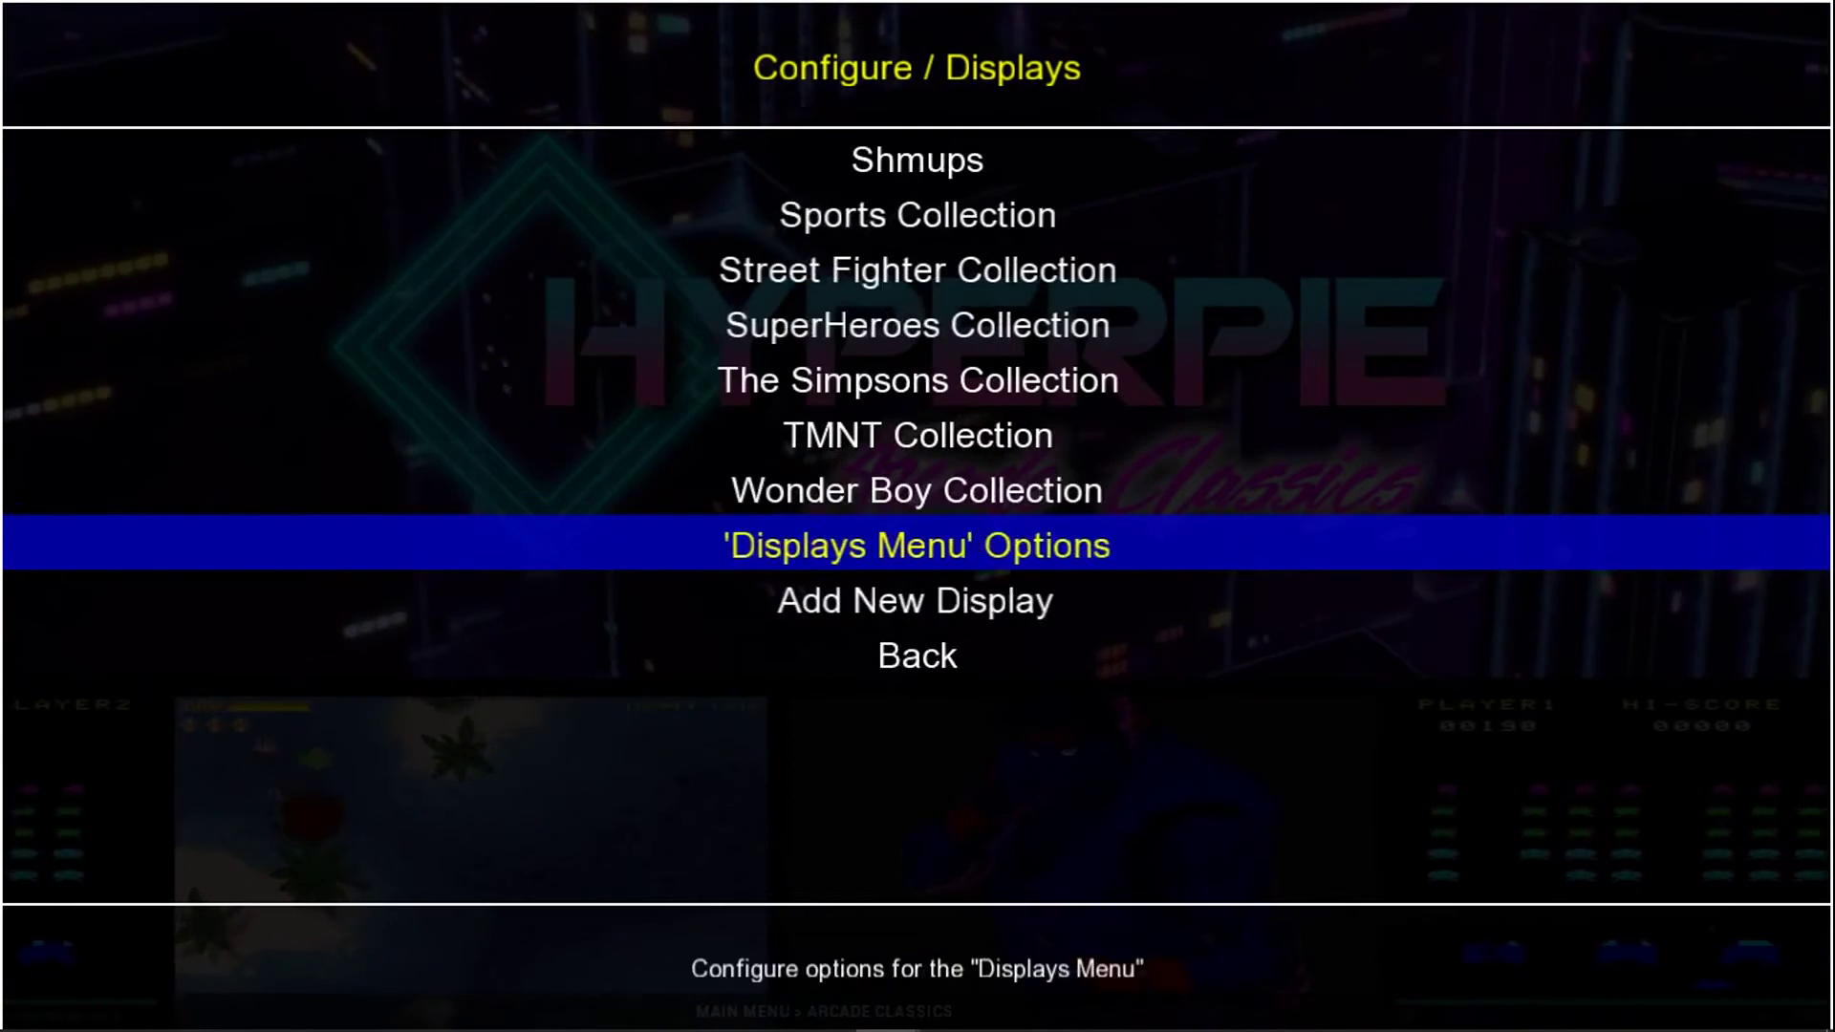
{"action": "key", "text": "Down"}
{"action": "key", "text": "Down"}
{"action": "key", "text": "Up"}
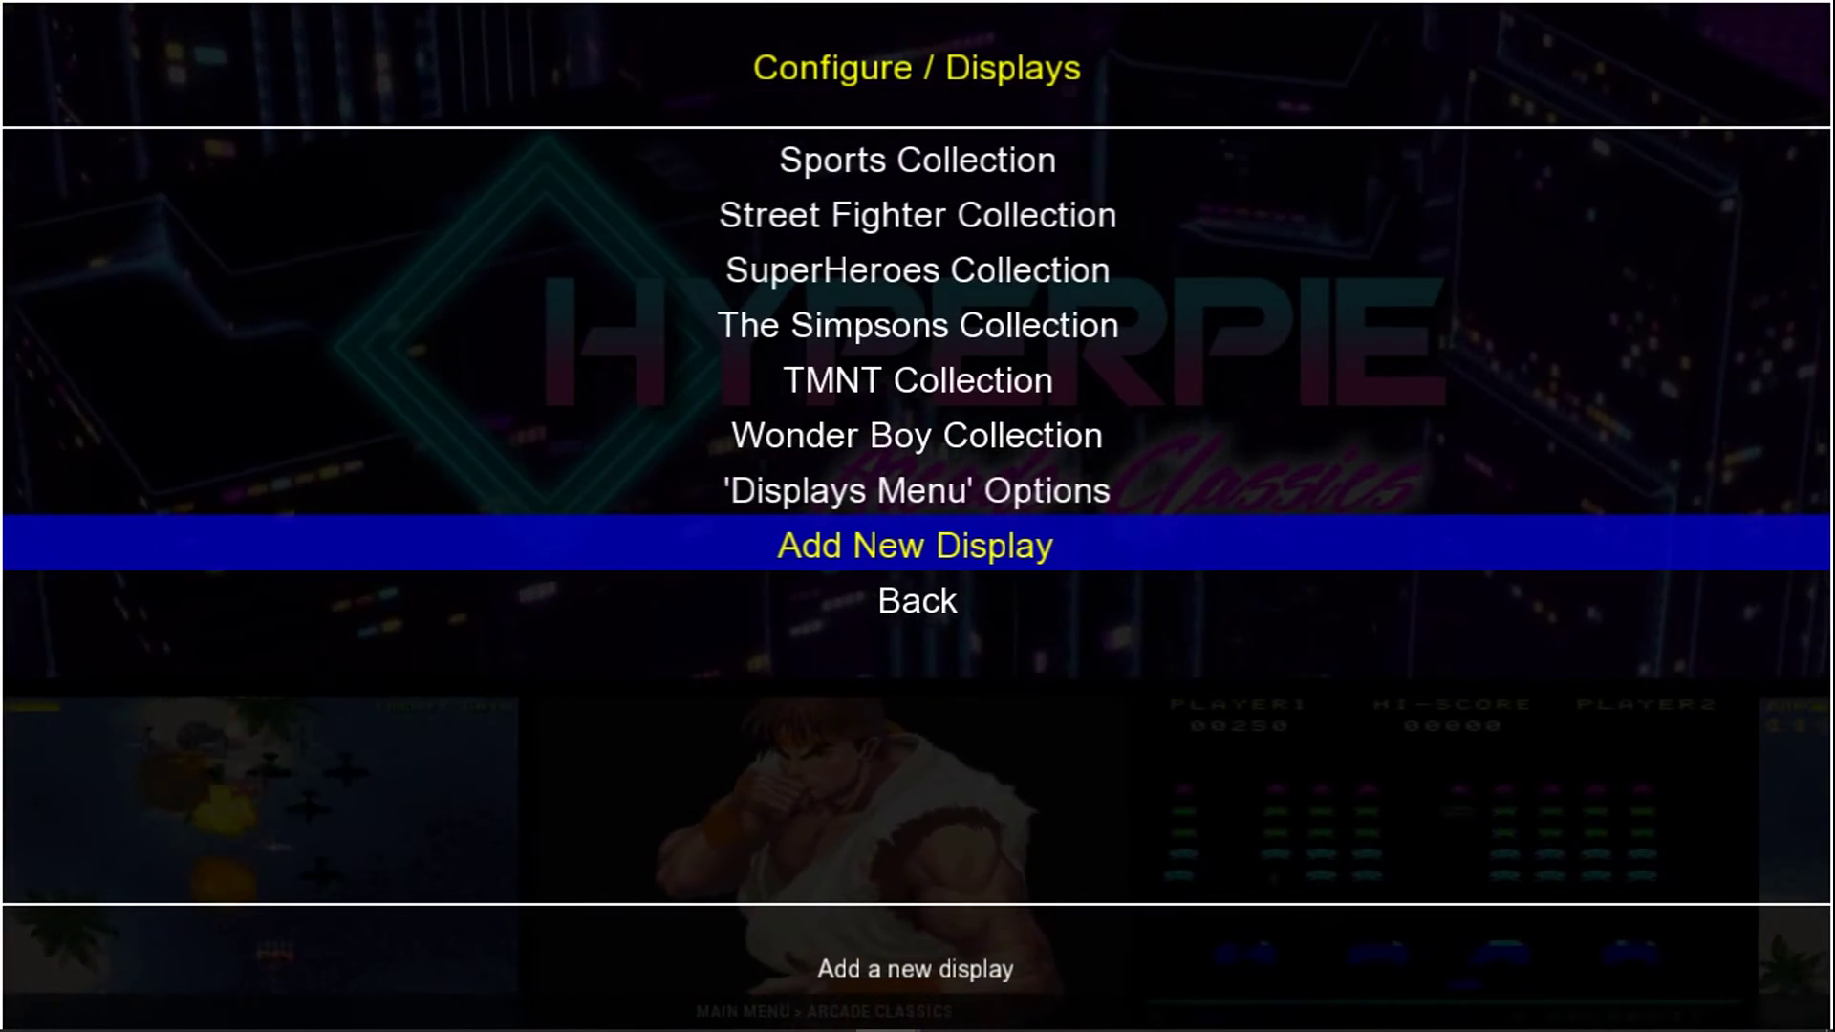
{"action": "key", "text": "Return"}
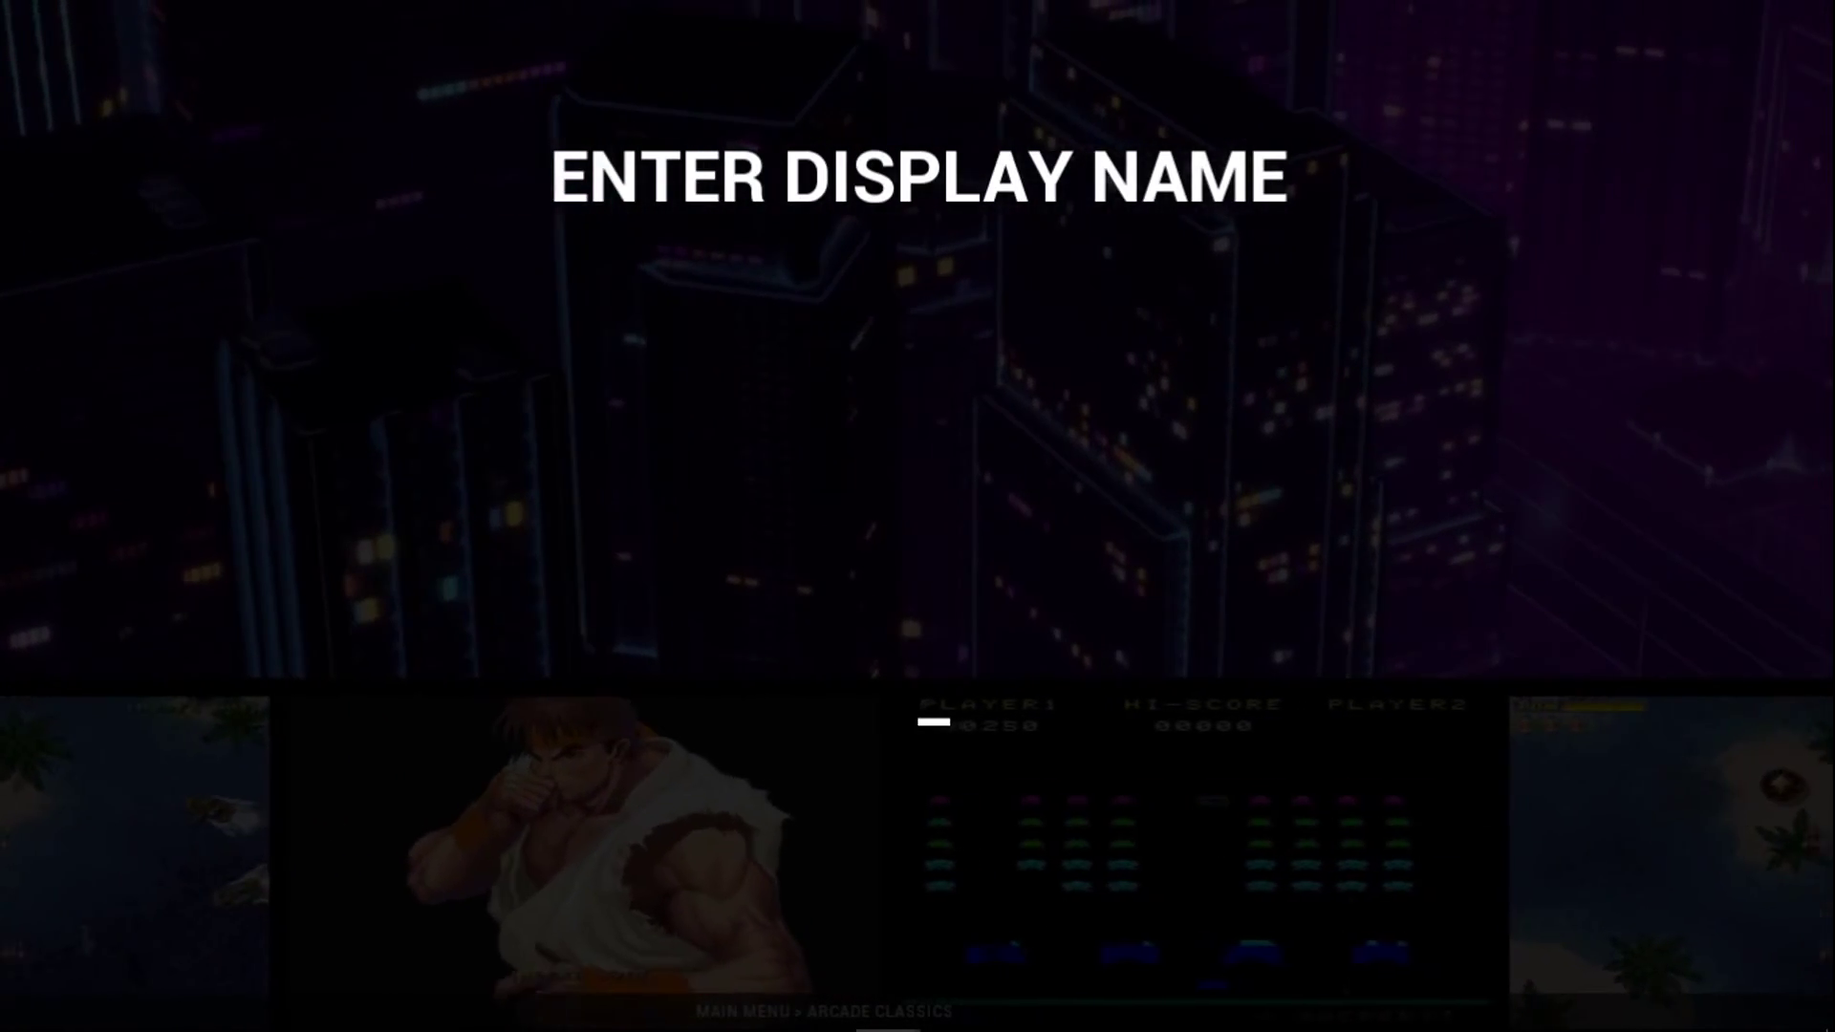
- Name the new display FAVOURITES and set its rom list to Favs
{"action": "type", "text": "FA"}
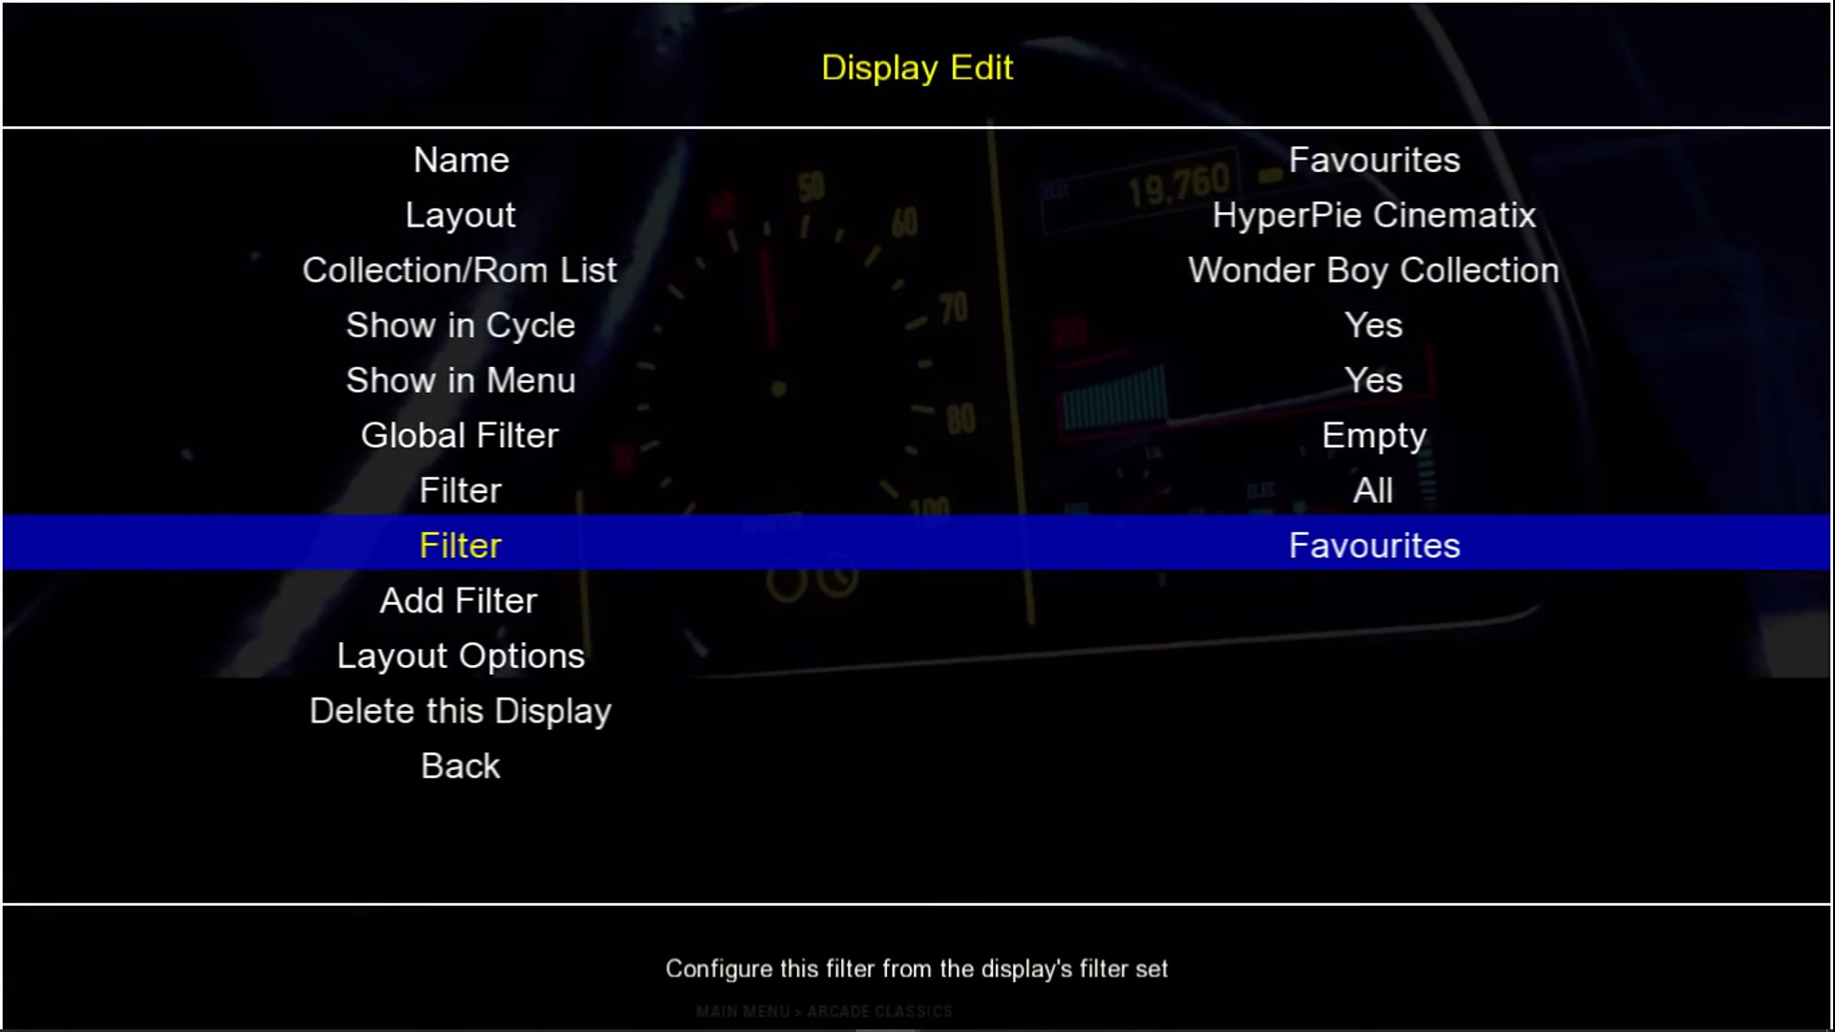
{"action": "key", "text": "Up"}
{"action": "key", "text": "Up"}
{"action": "key", "text": "Up"}
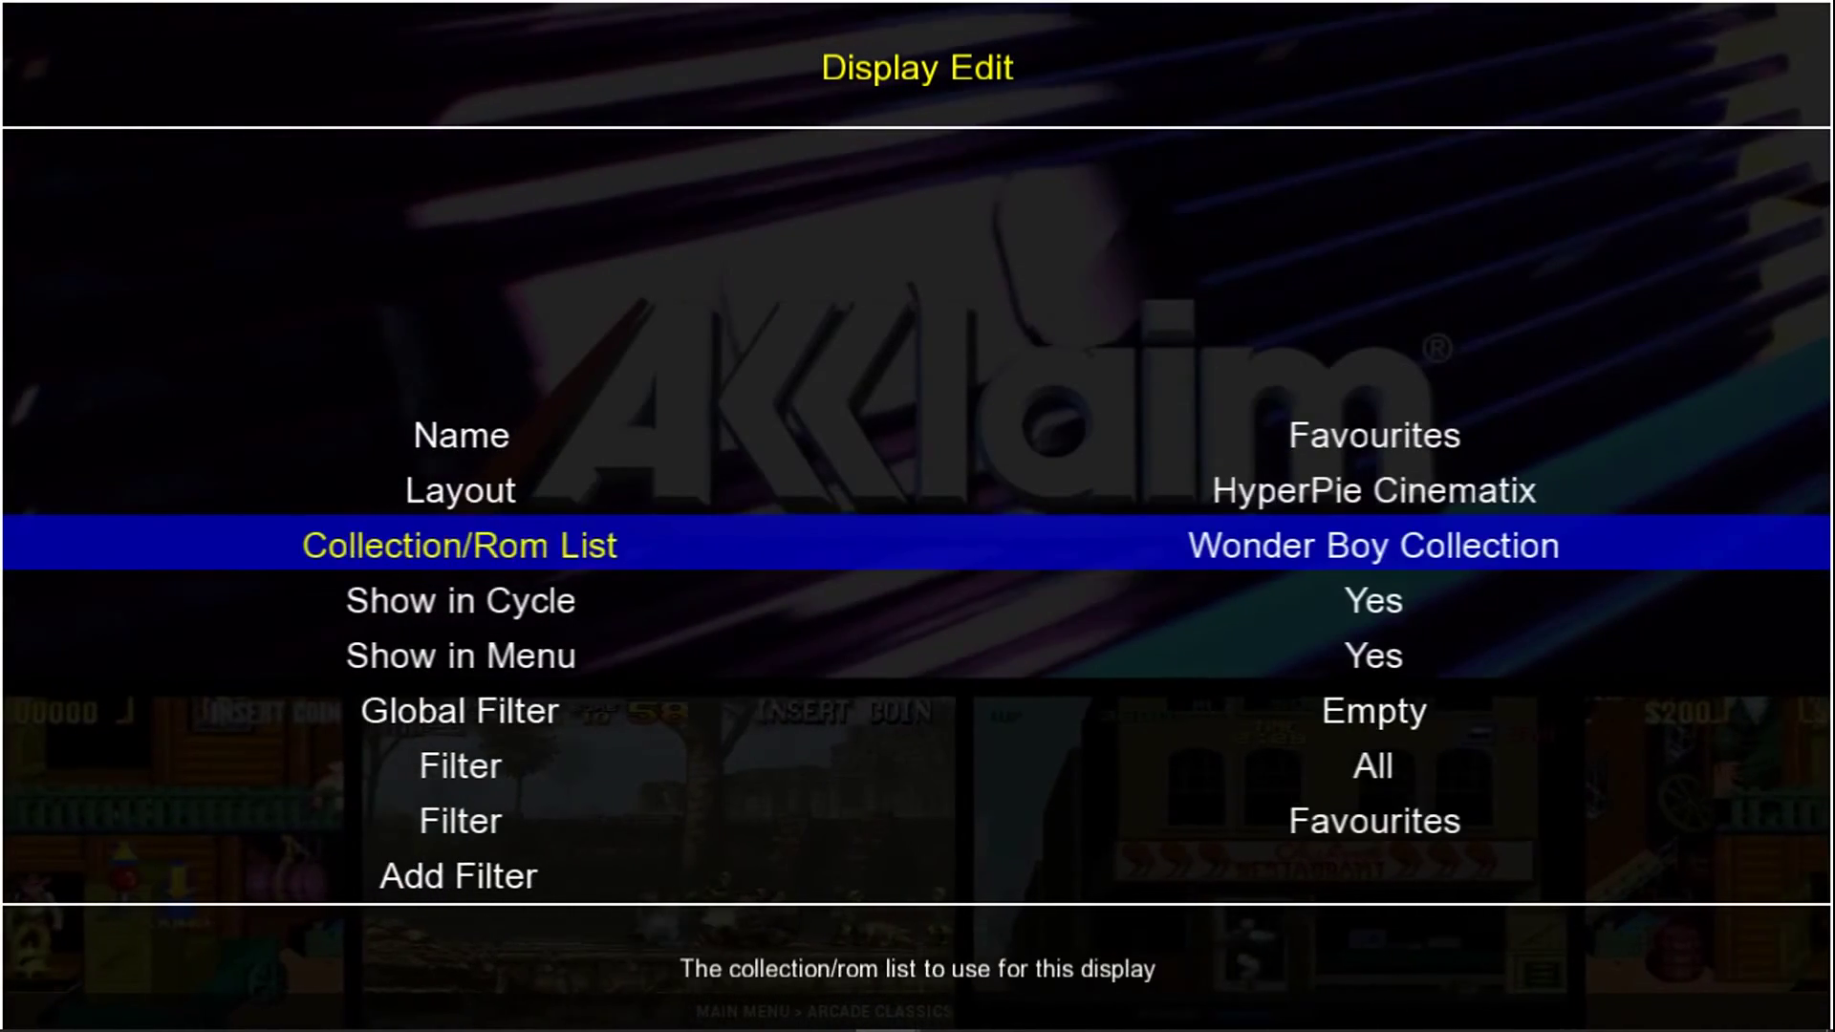
{"action": "key", "text": "Up"}
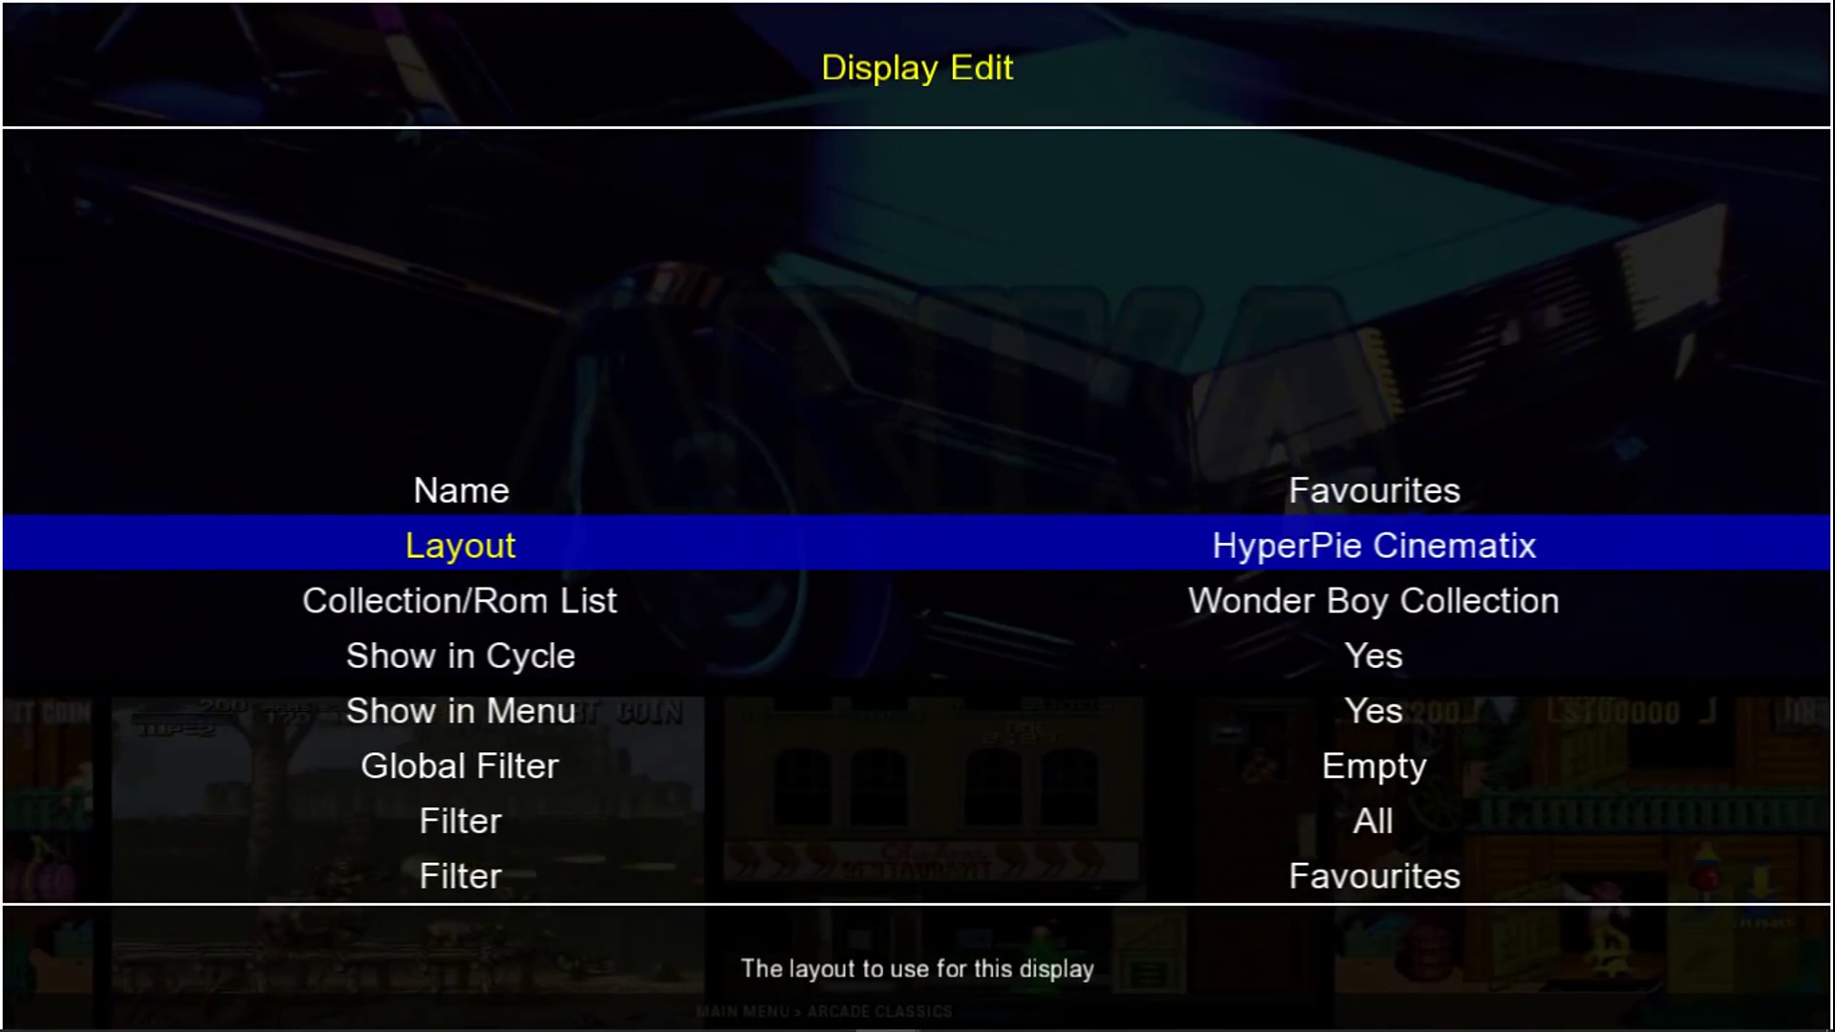
{"action": "key", "text": "Down"}
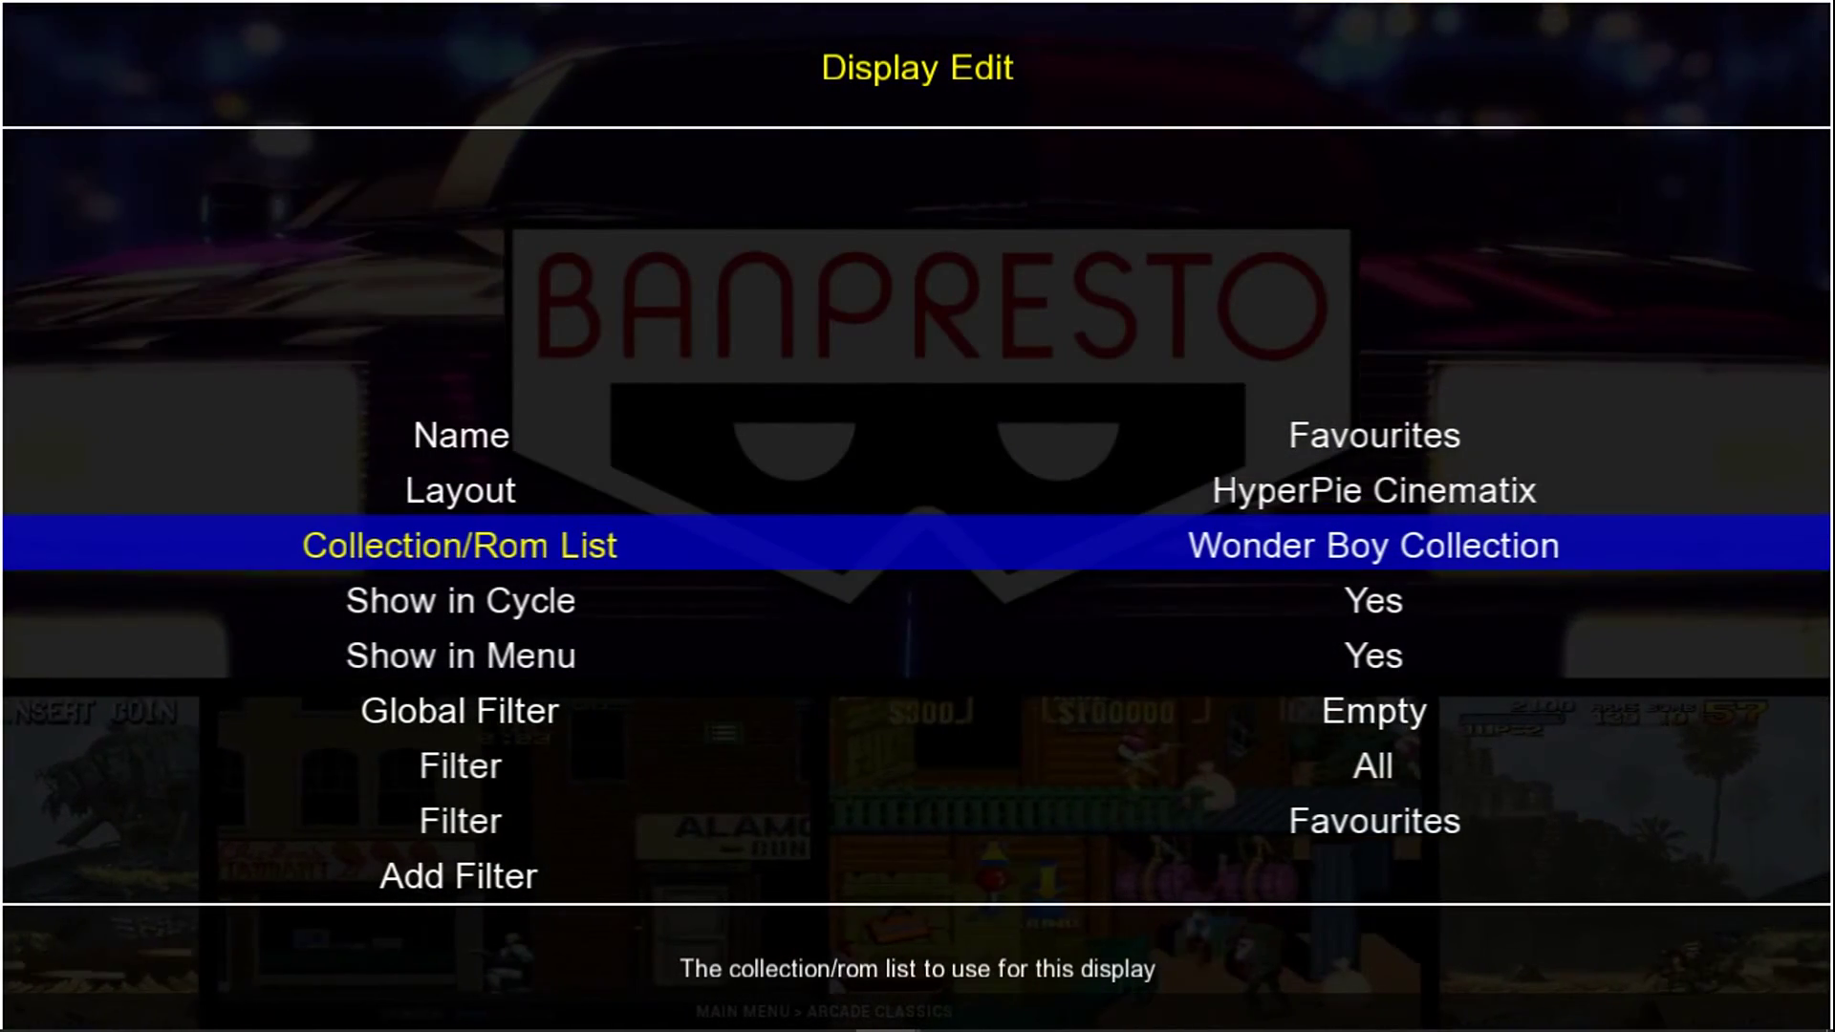
{"action": "key", "text": "Return"}
{"action": "key", "text": "Down"}
{"action": "key", "text": "Down"}
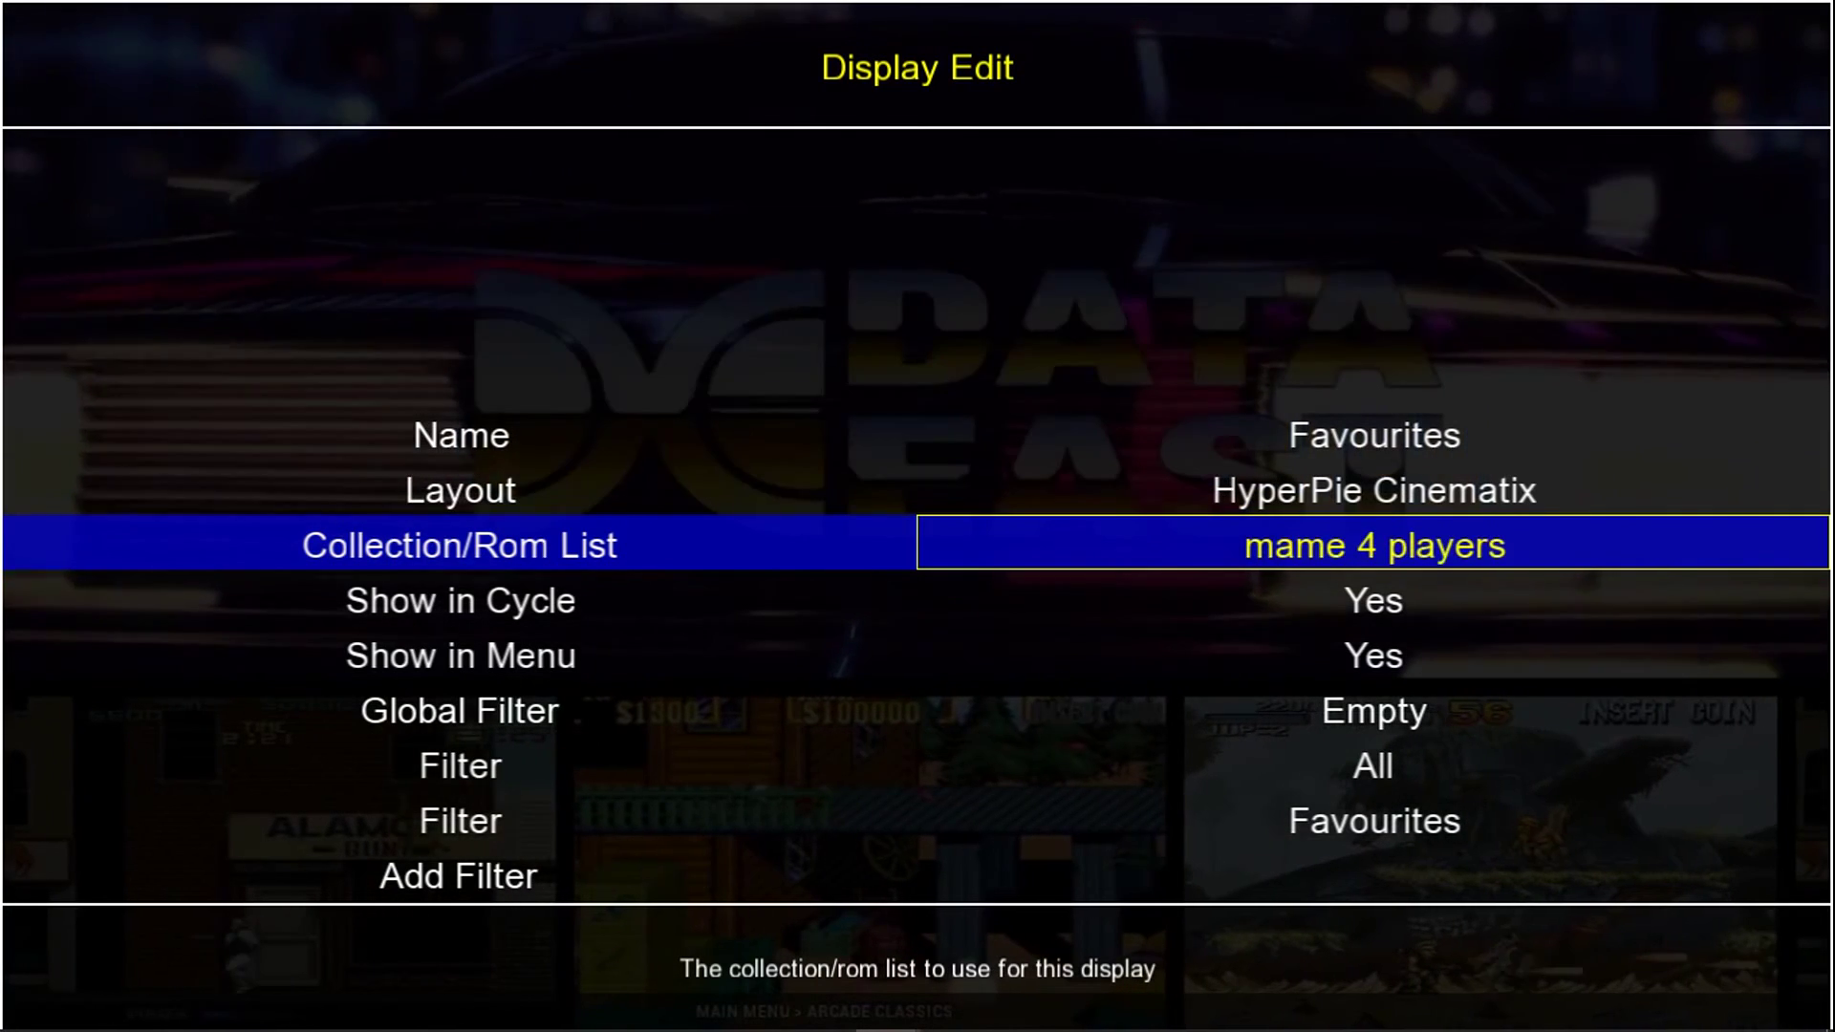
{"action": "key", "text": "Down"}
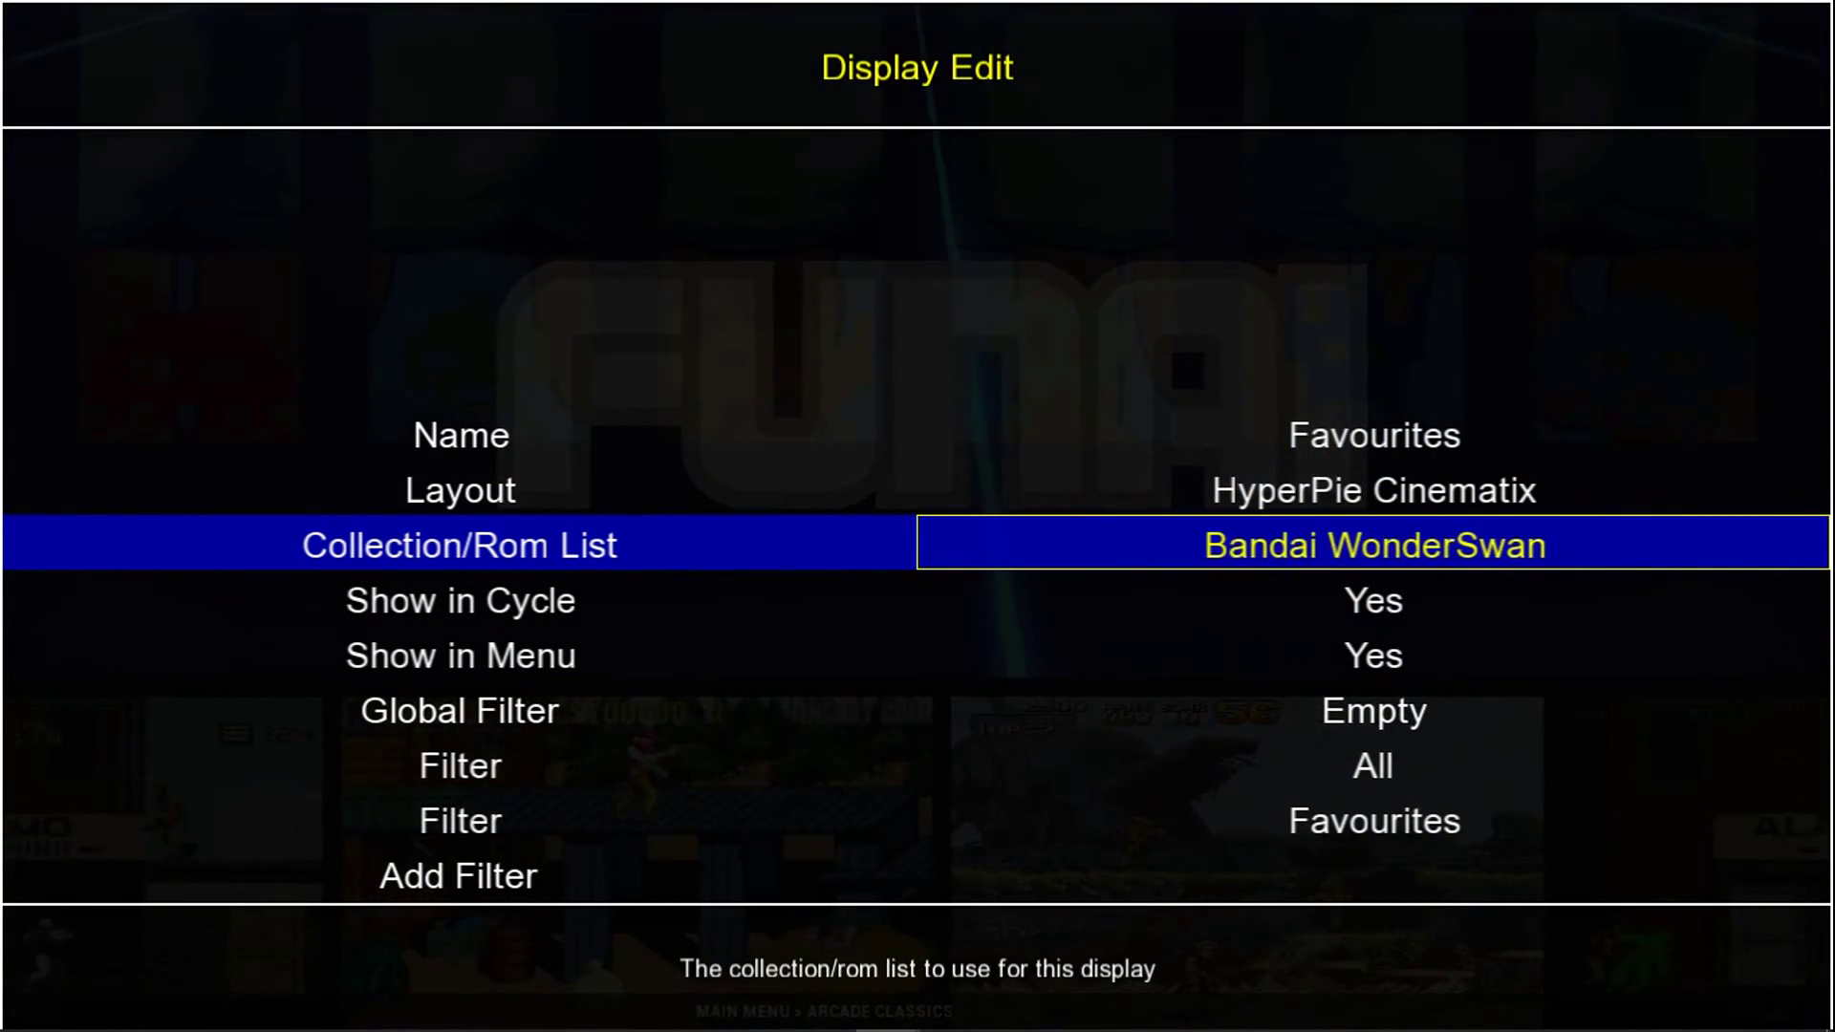
{"action": "key", "text": "Down"}
{"action": "key", "text": "Down"}
{"action": "key", "text": "Down"}
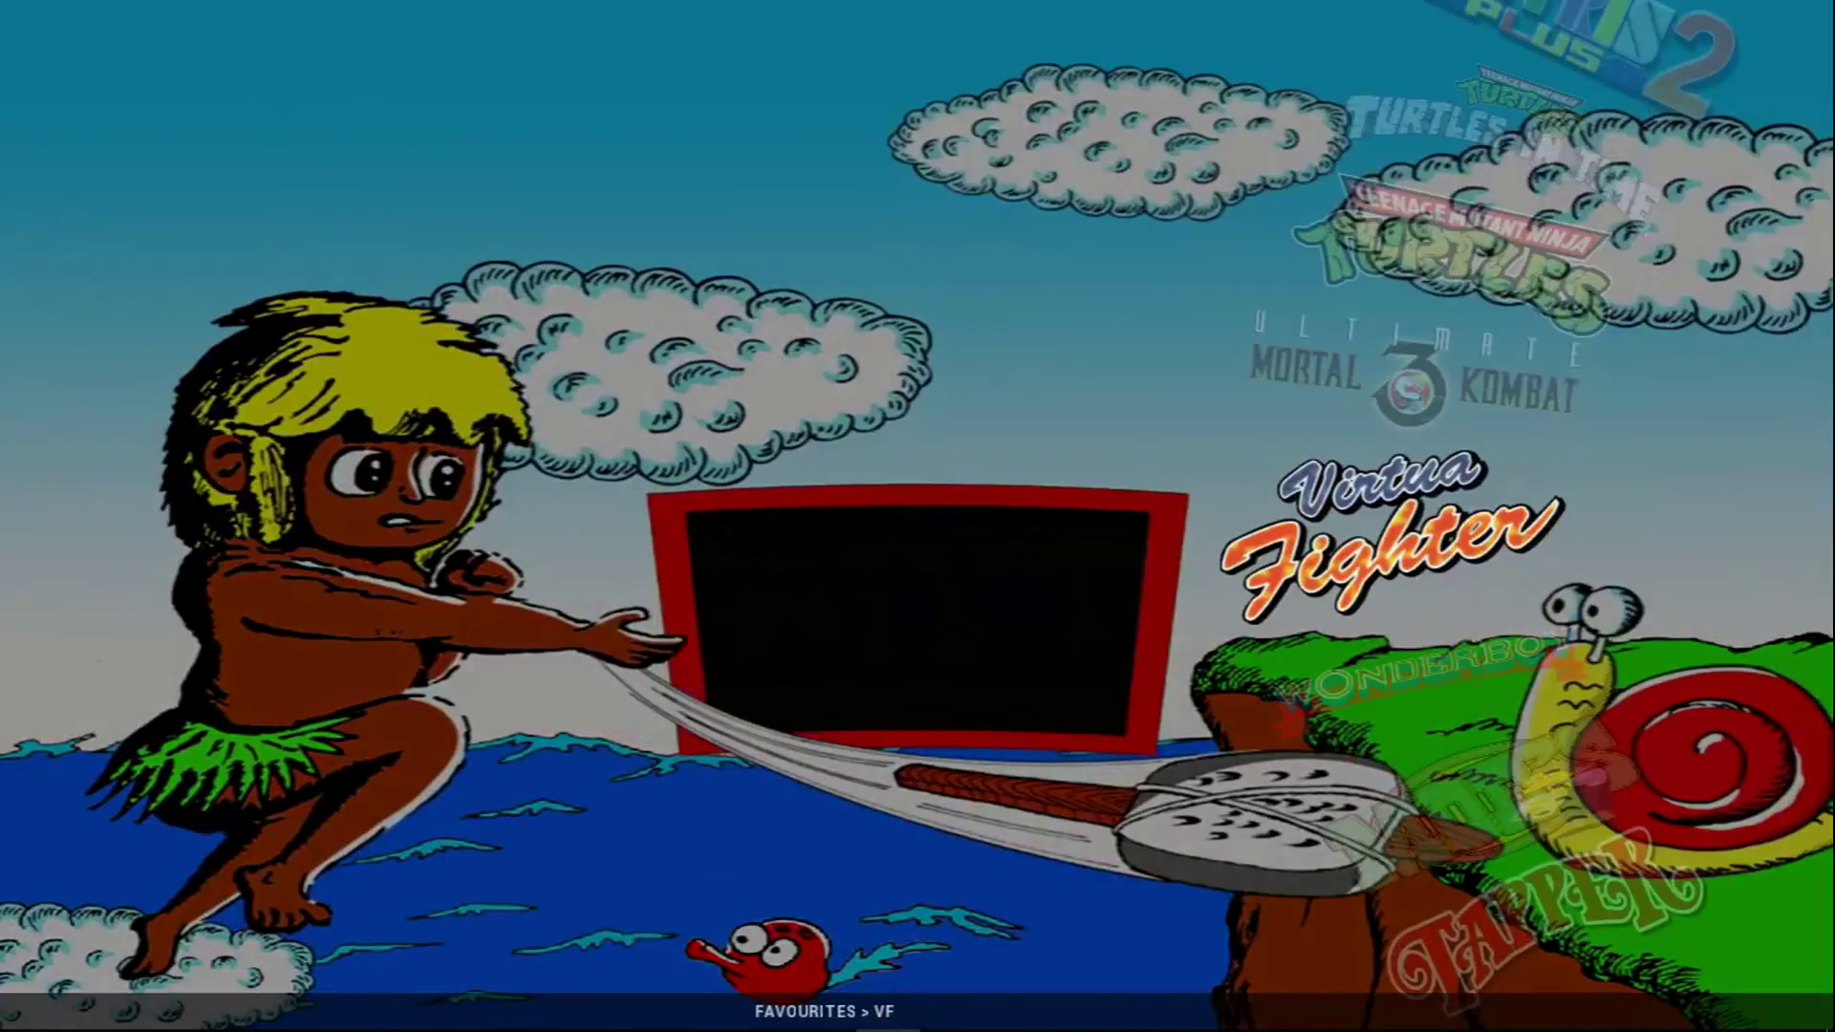
- Browse the Favourites display's games up to Ultimate Mortal Kombat 3
{"action": "key", "text": "Up"}
{"action": "key", "text": "Up"}
{"action": "key", "text": "Up"}
{"action": "key", "text": "Up"}
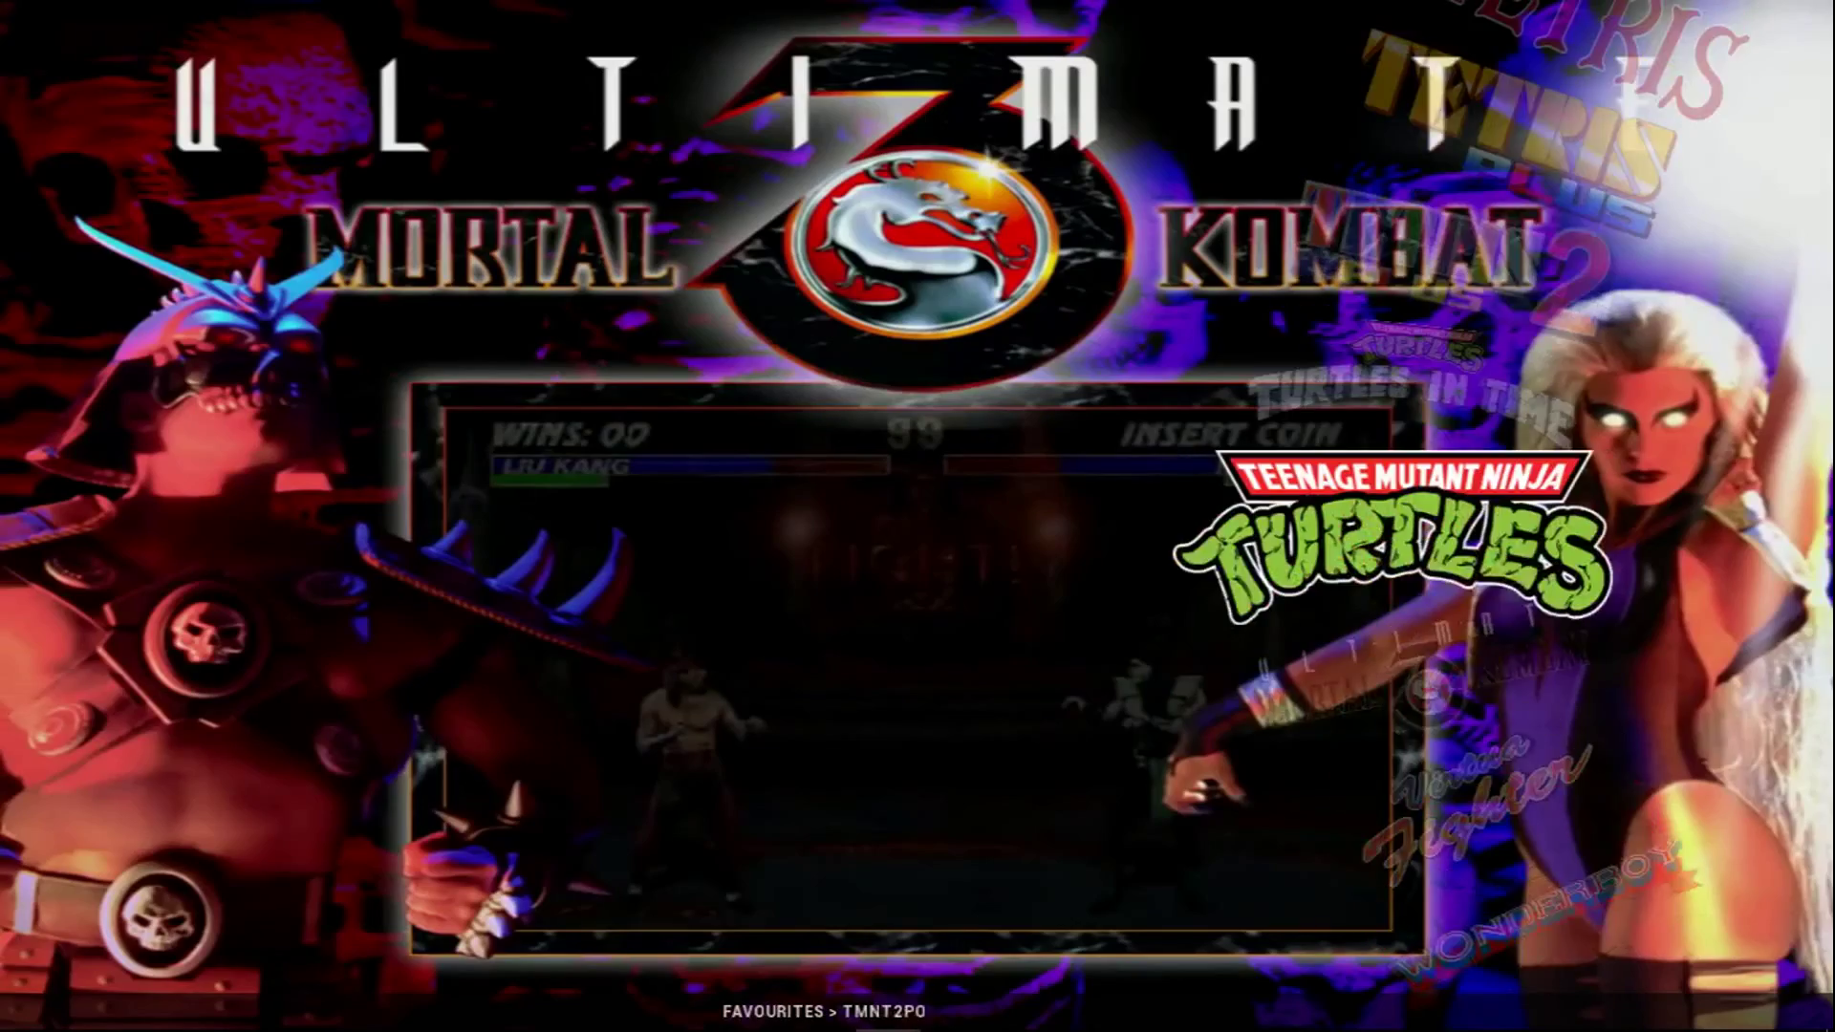
{"action": "key", "text": "Up"}
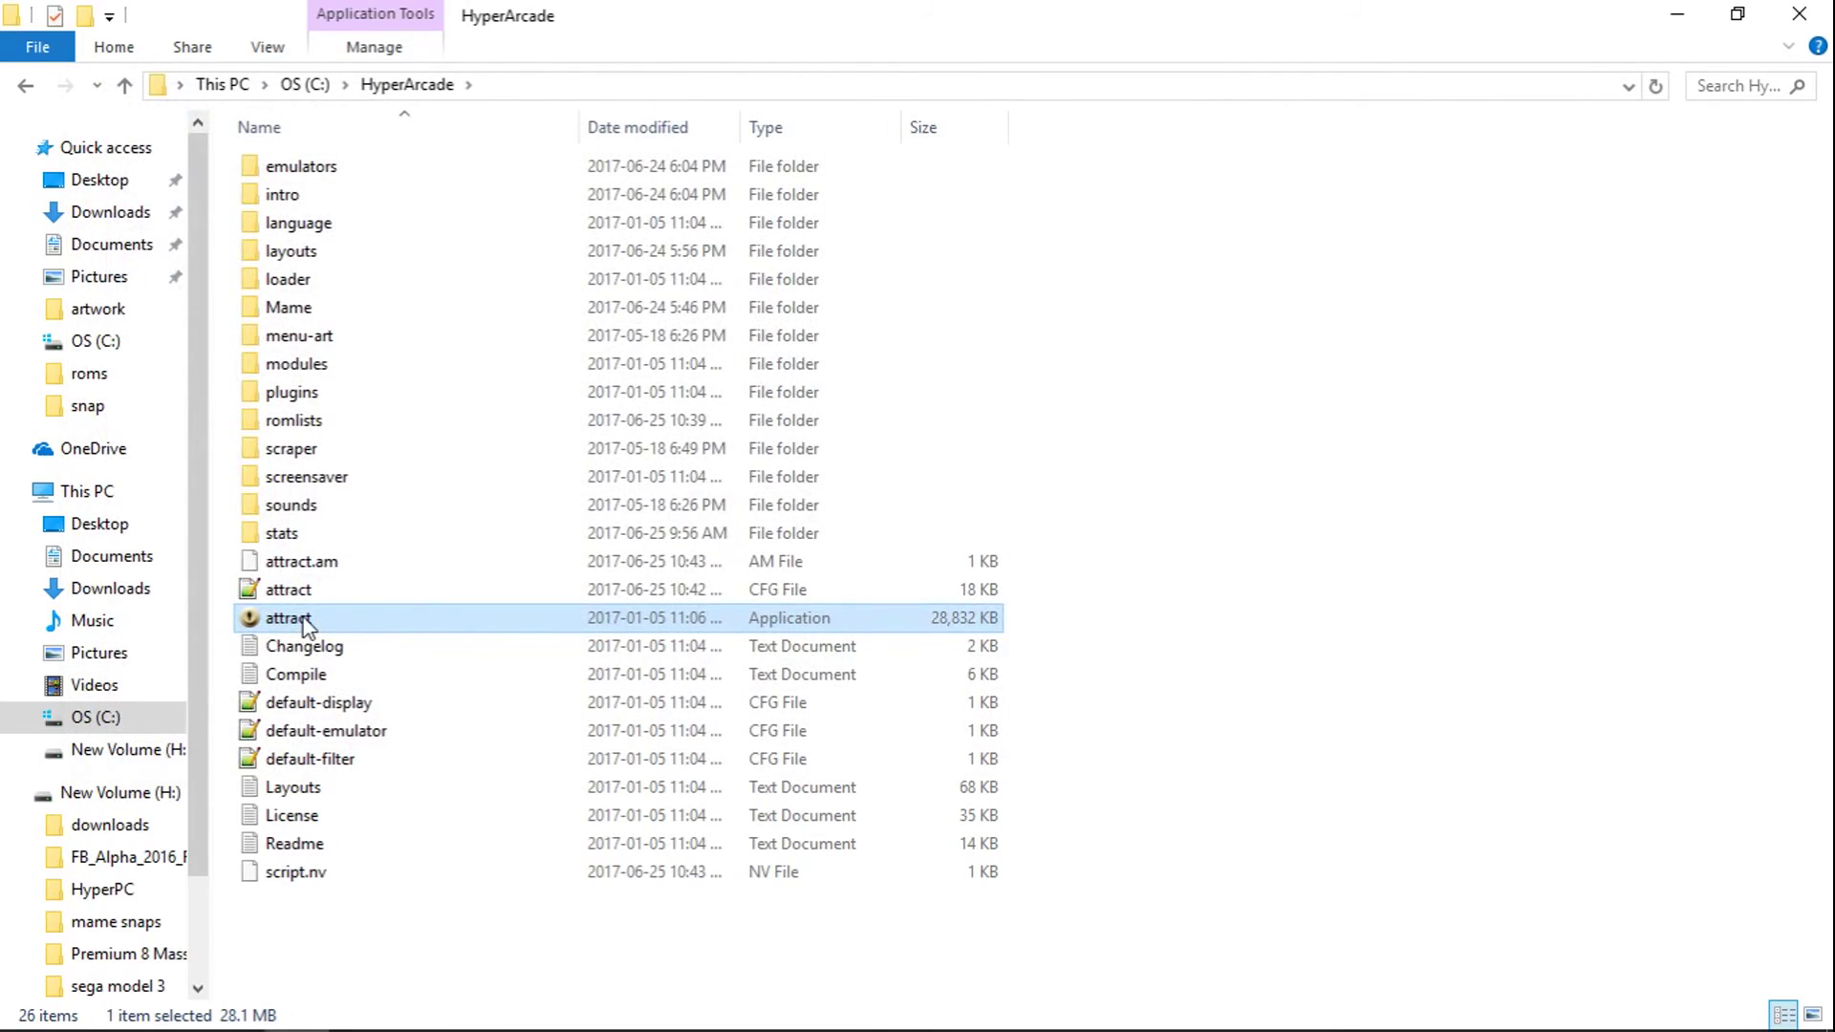
- Close the HyperArcade File Explorer window
{"action": "left_click", "coordinate": [1798, 14]}
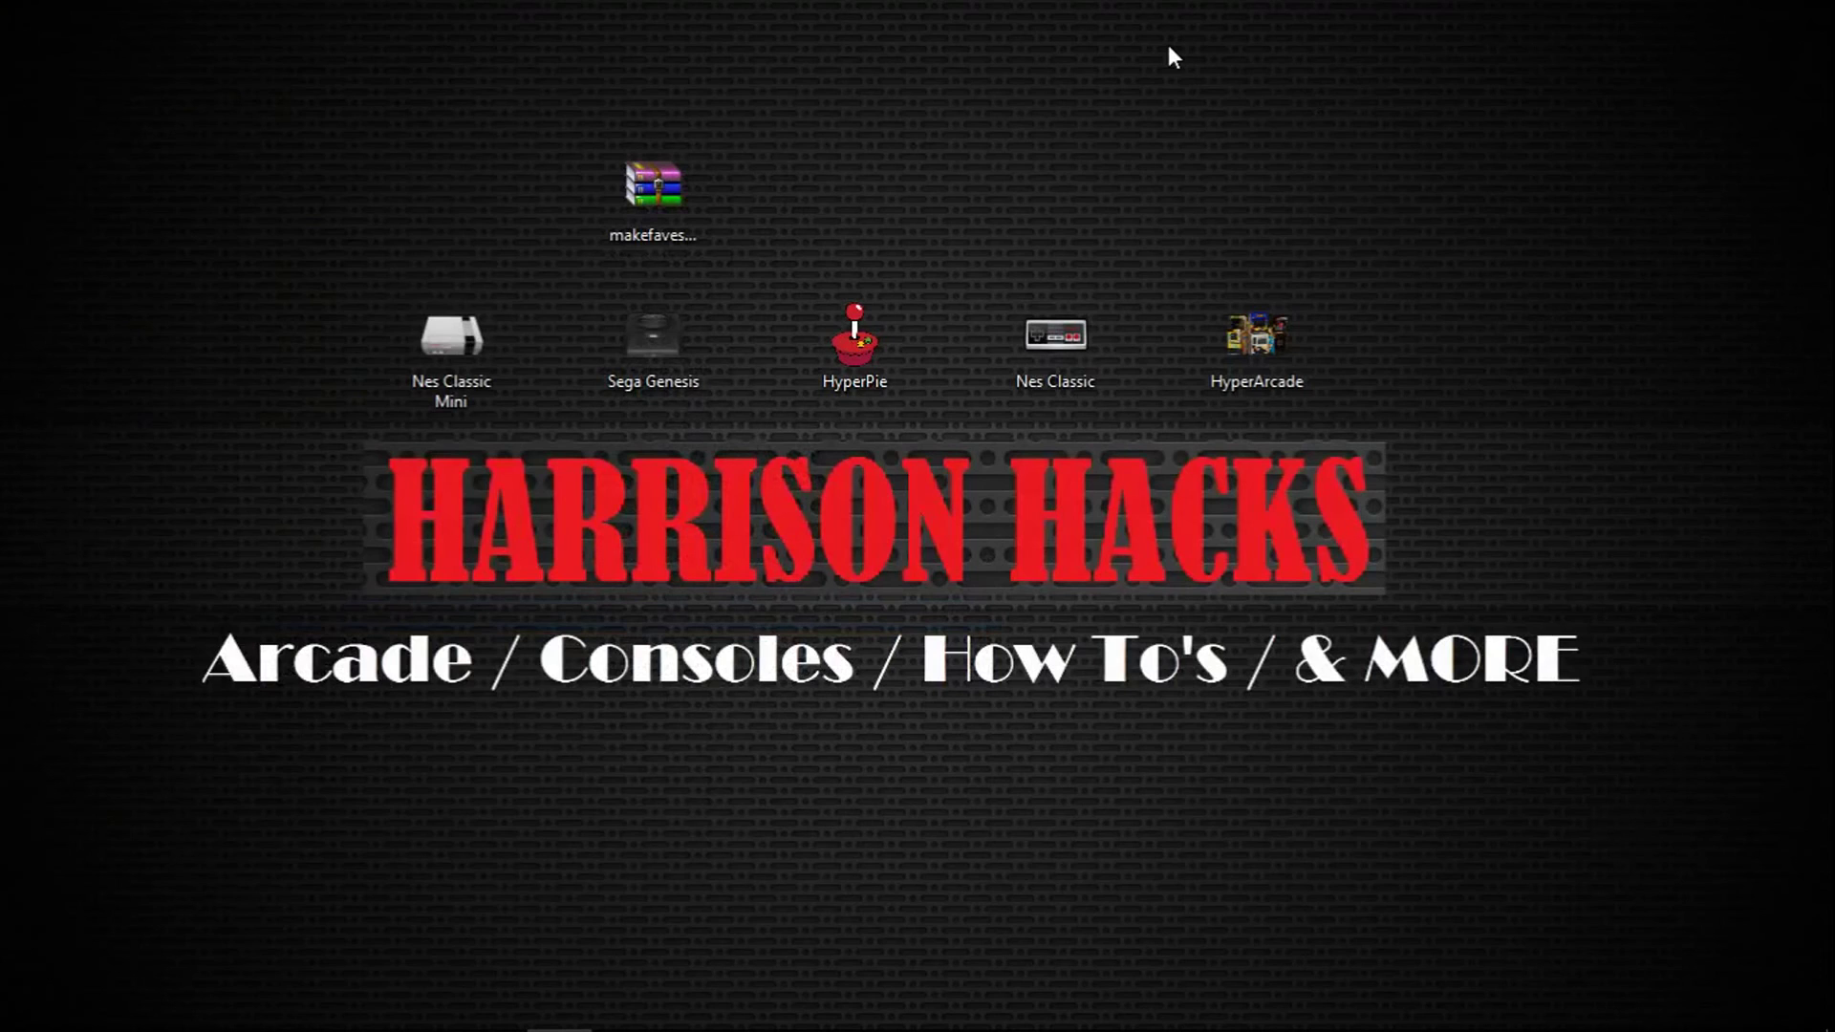